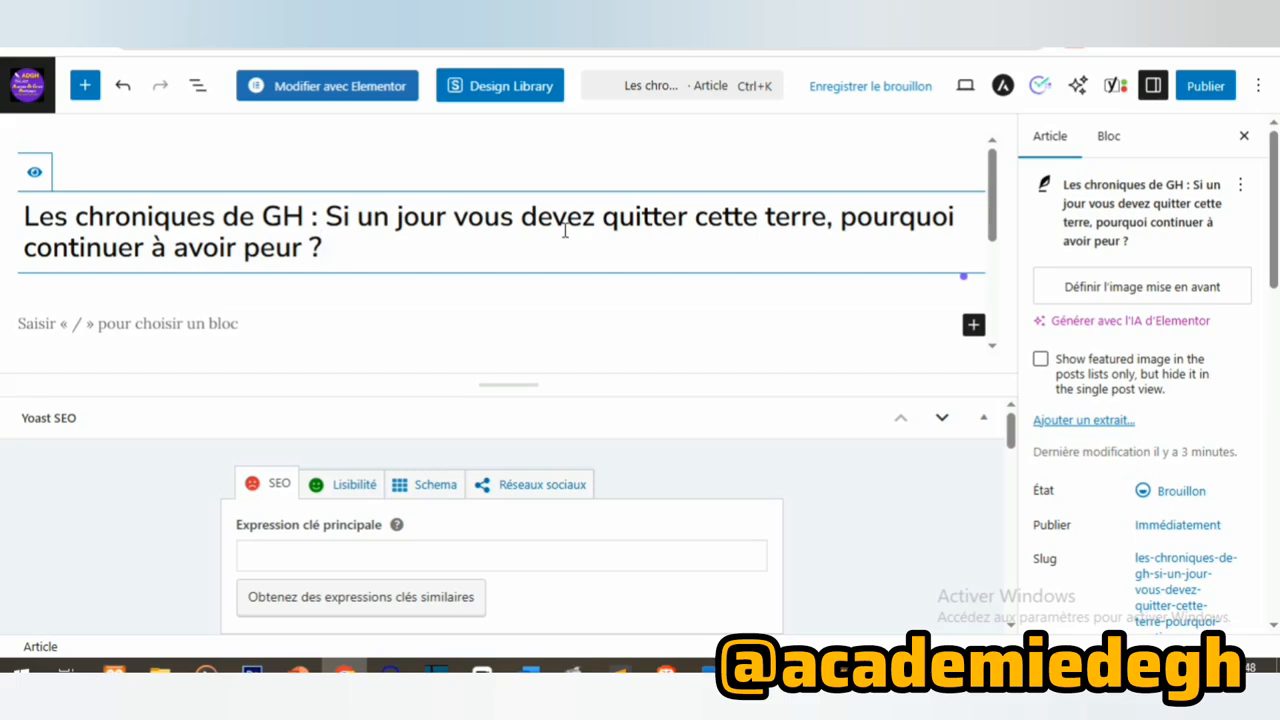
click(875, 303)
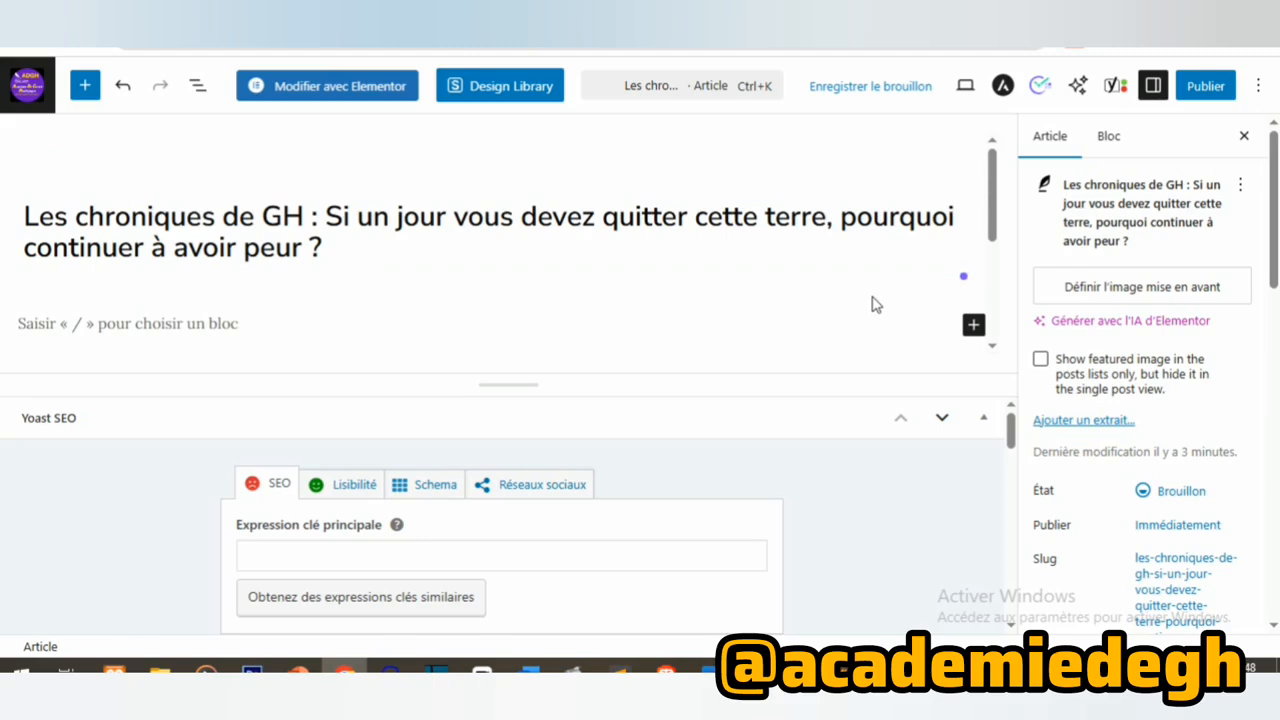
drag(995, 212, 994, 252)
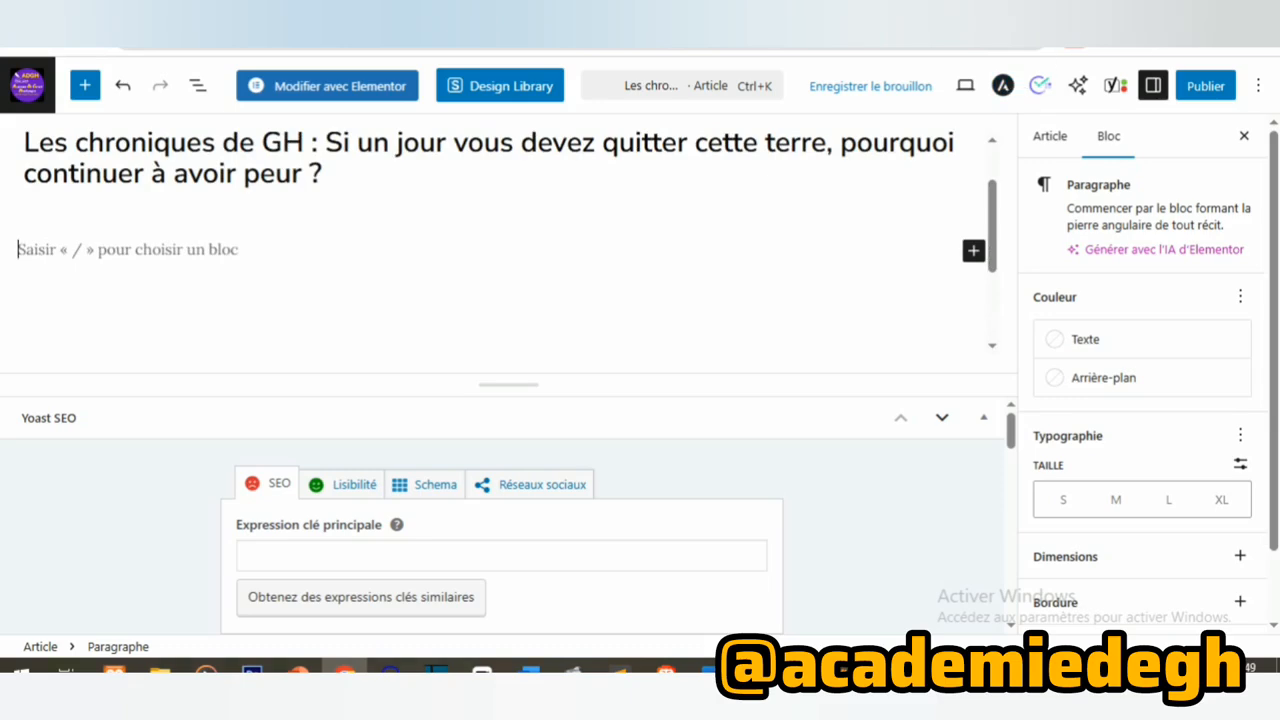
Open the plugin directory (Extensions) of the French WordPress.org site in a new browser tab
key(ctrl+t)
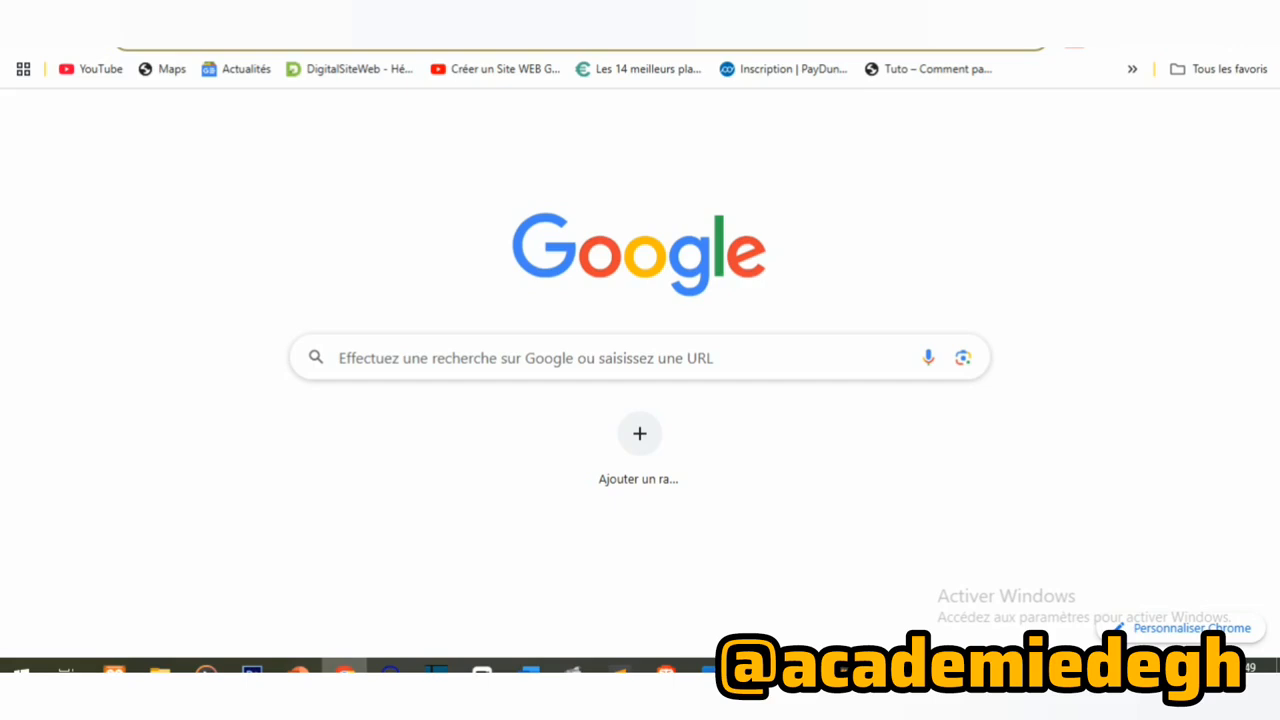
text(fr)
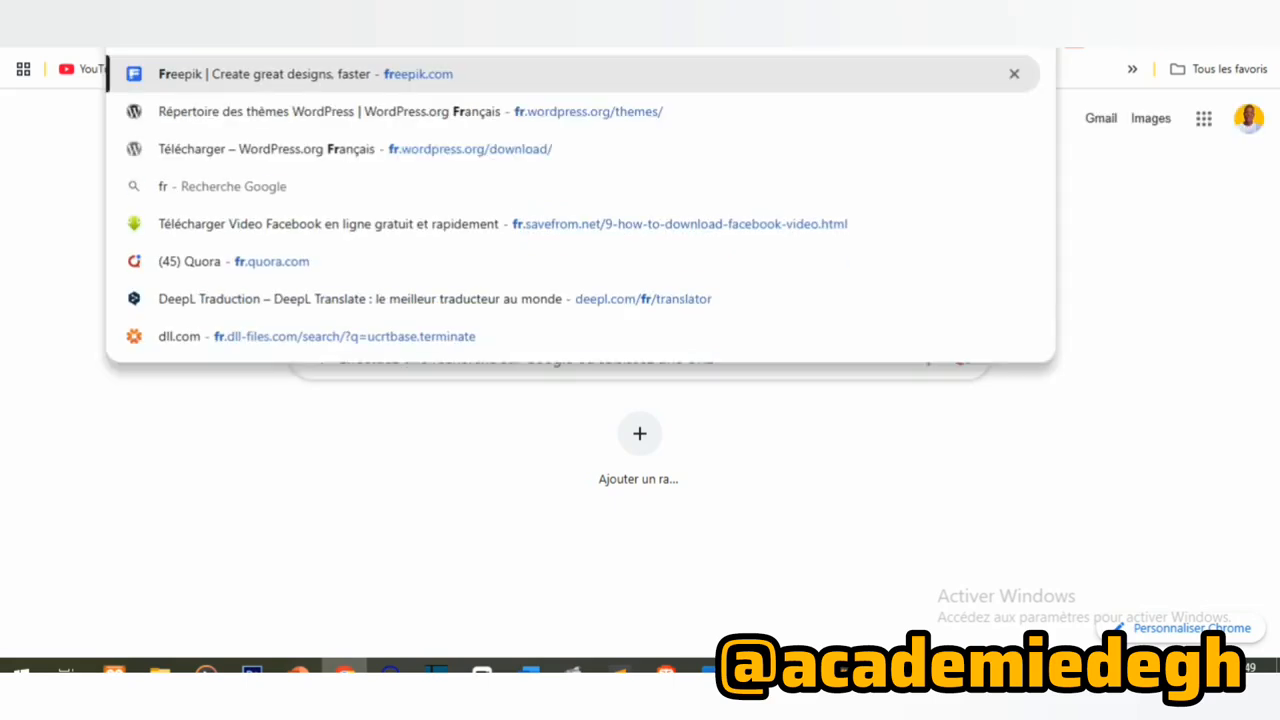
click(808, 117)
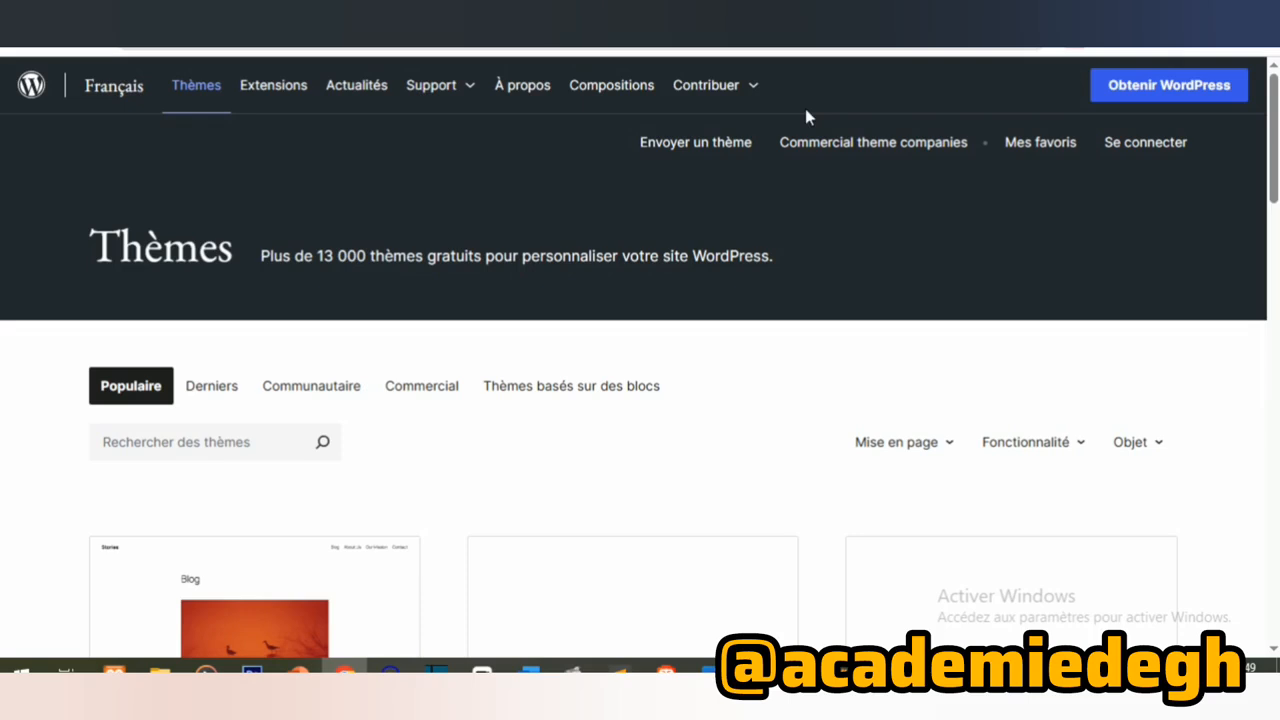
click(268, 95)
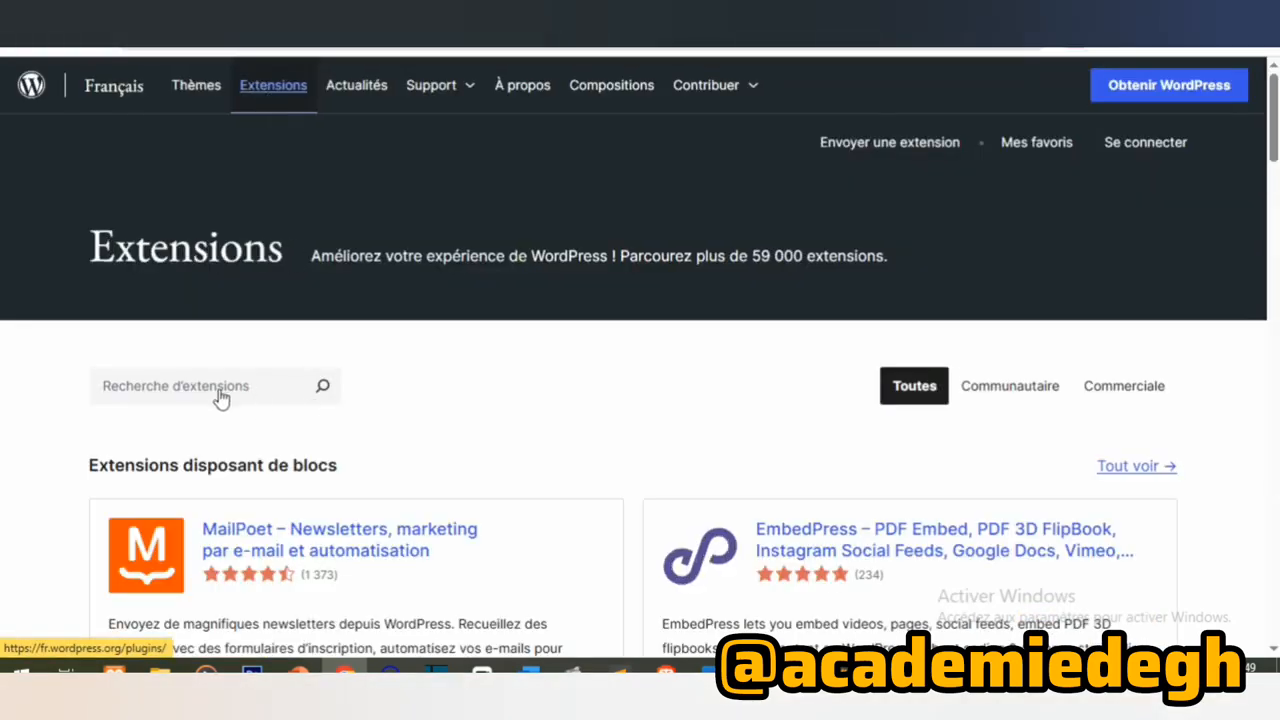
Search the plugin directory for "Yoast seo" and open the Yoast SEO plugin page
click(213, 388)
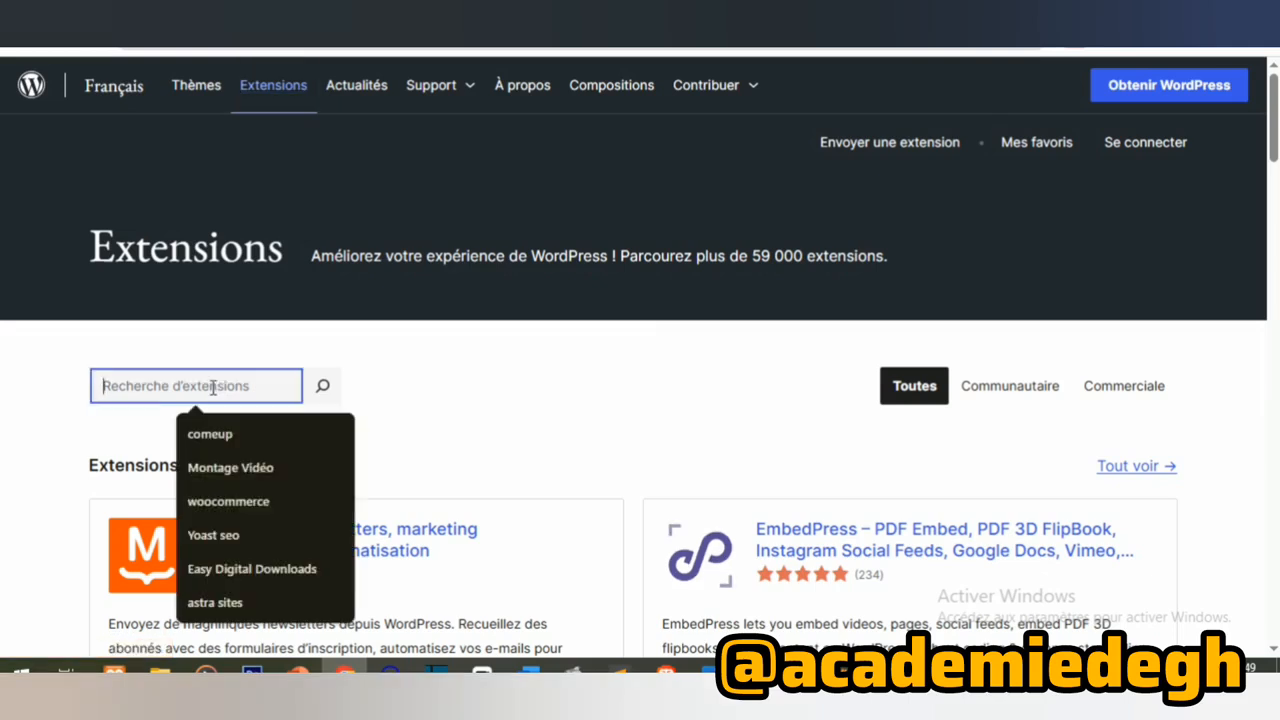
text(yo)
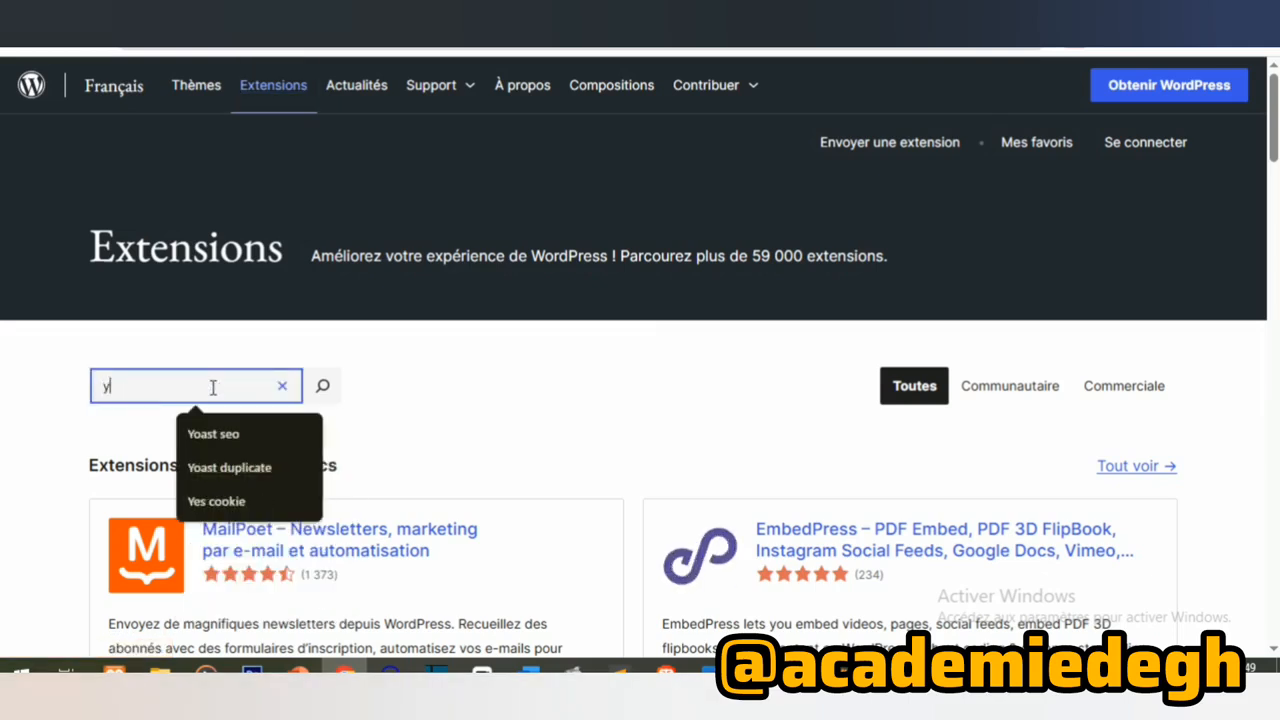
click(230, 440)
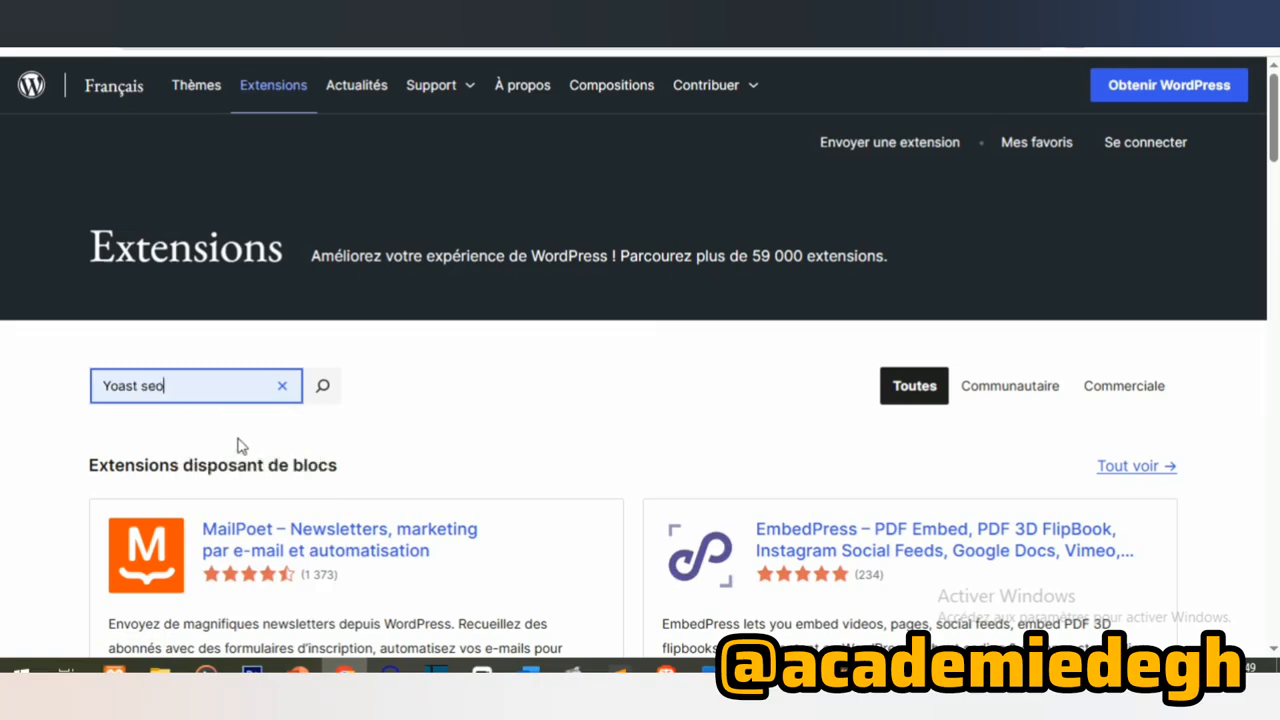
click(322, 390)
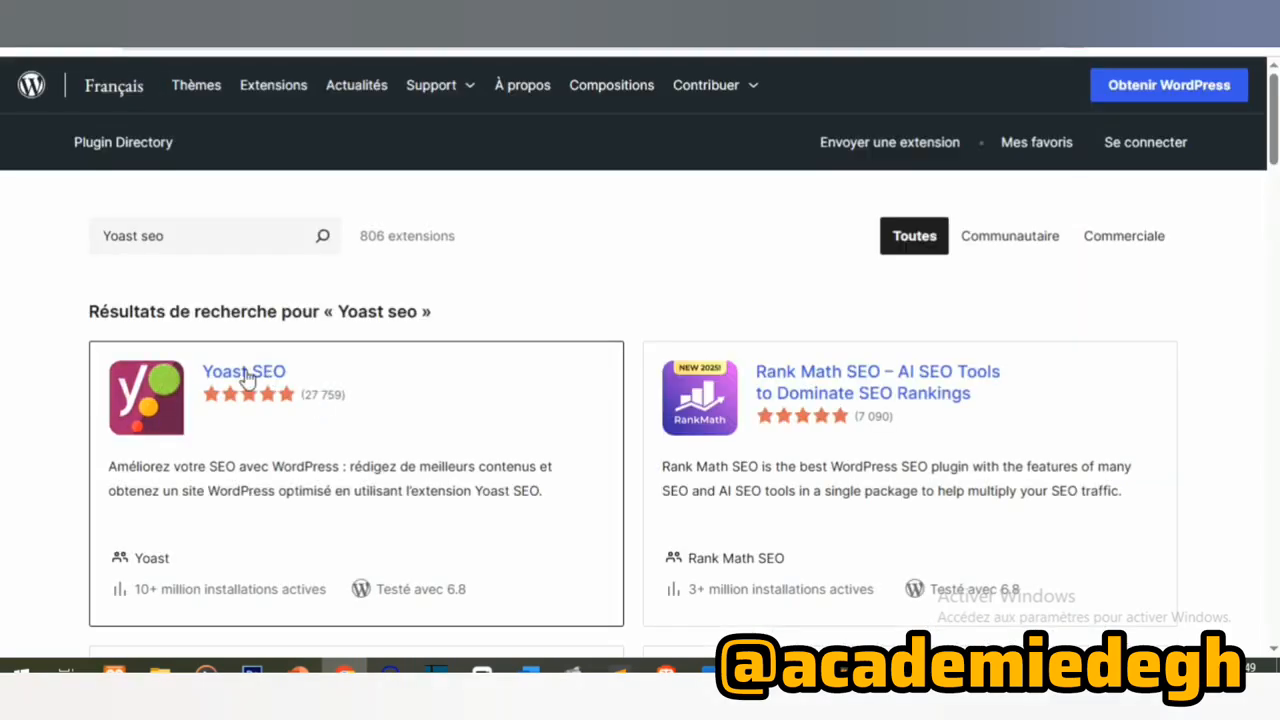
click(280, 386)
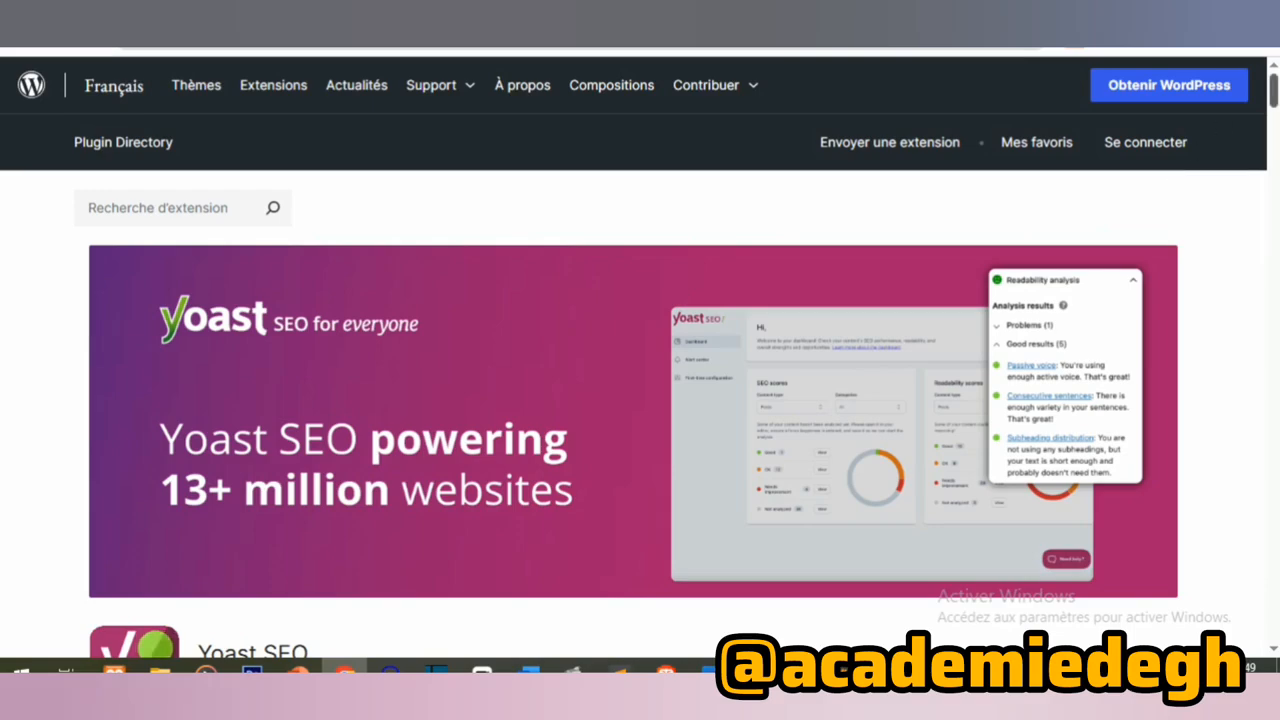
Examine the Yoast SEO plugin page, including its description, version, active installations and user ratings
scroll(1263, 147, down, 6)
scroll(1263, 147, up, 3)
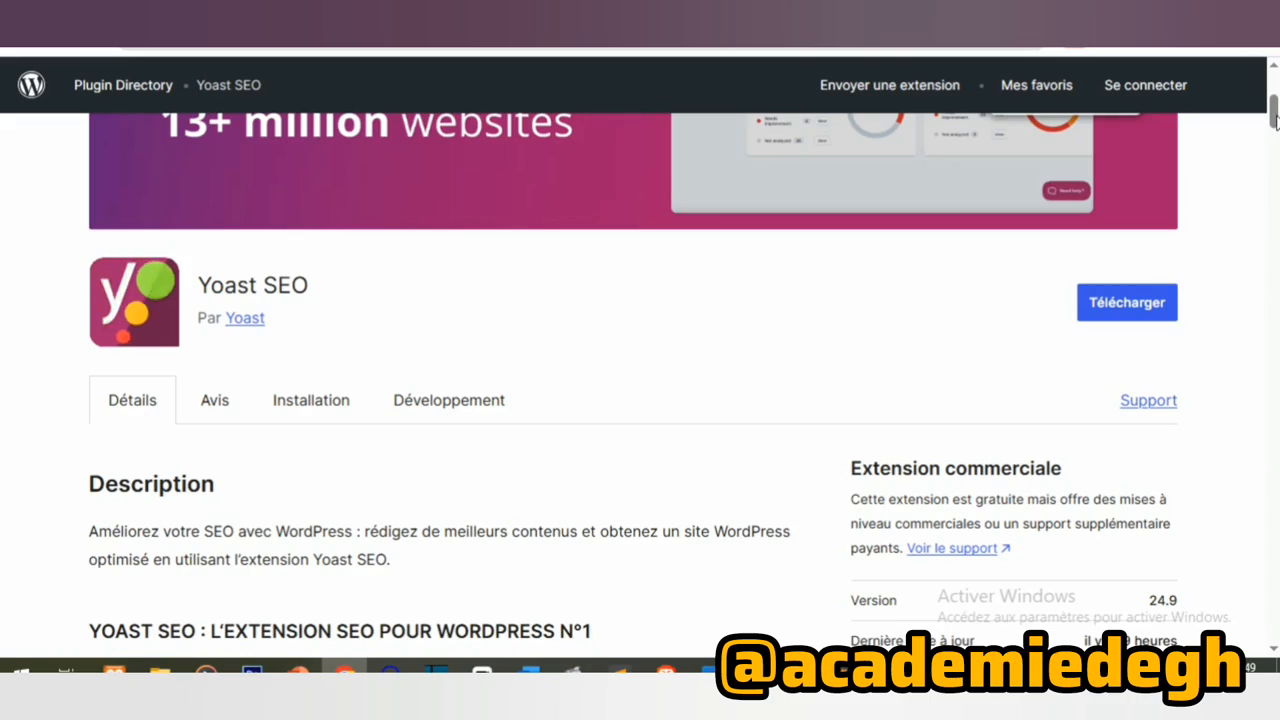
scroll(1275, 120, down, 3)
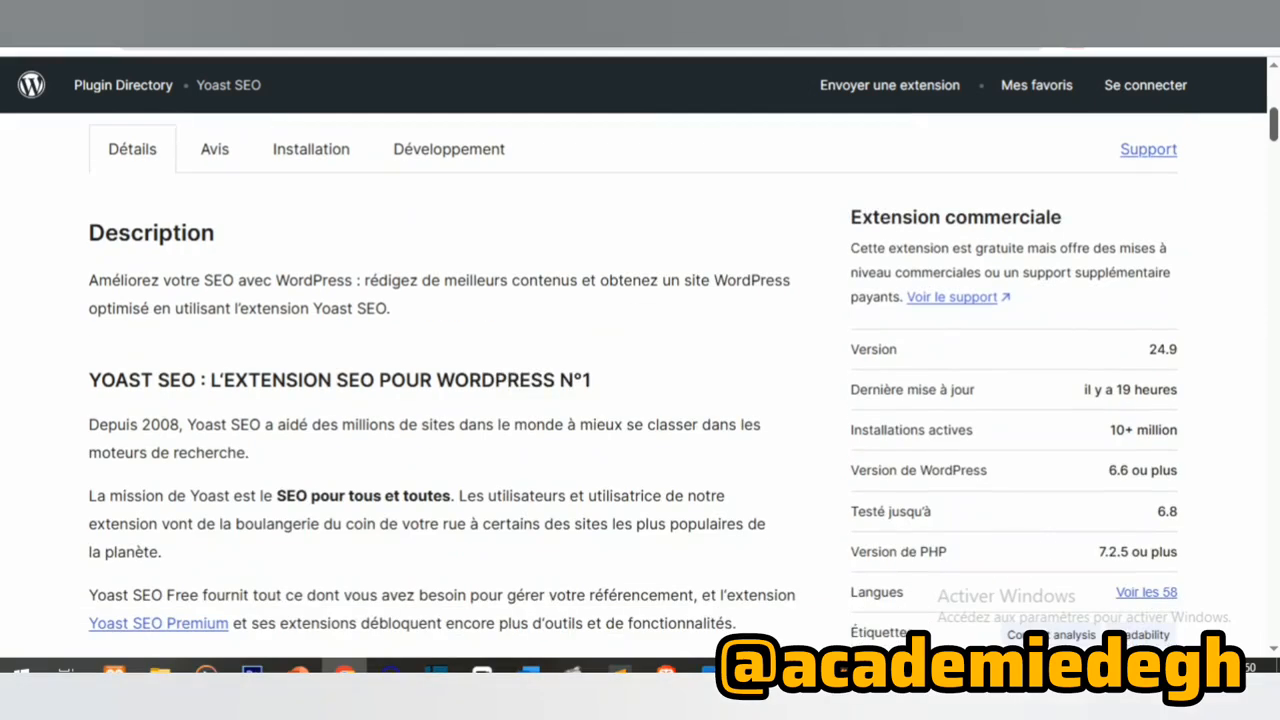
scroll(640, 390, down, 1)
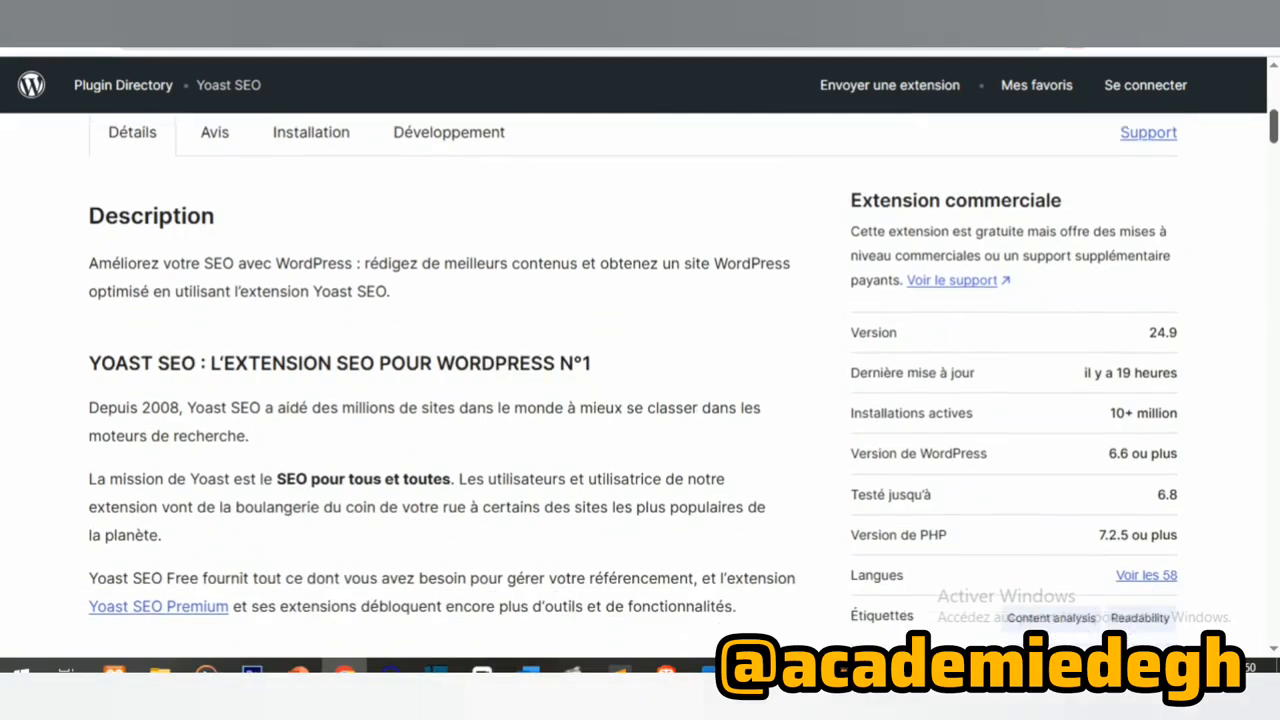
scroll(1195, 217, down, 2)
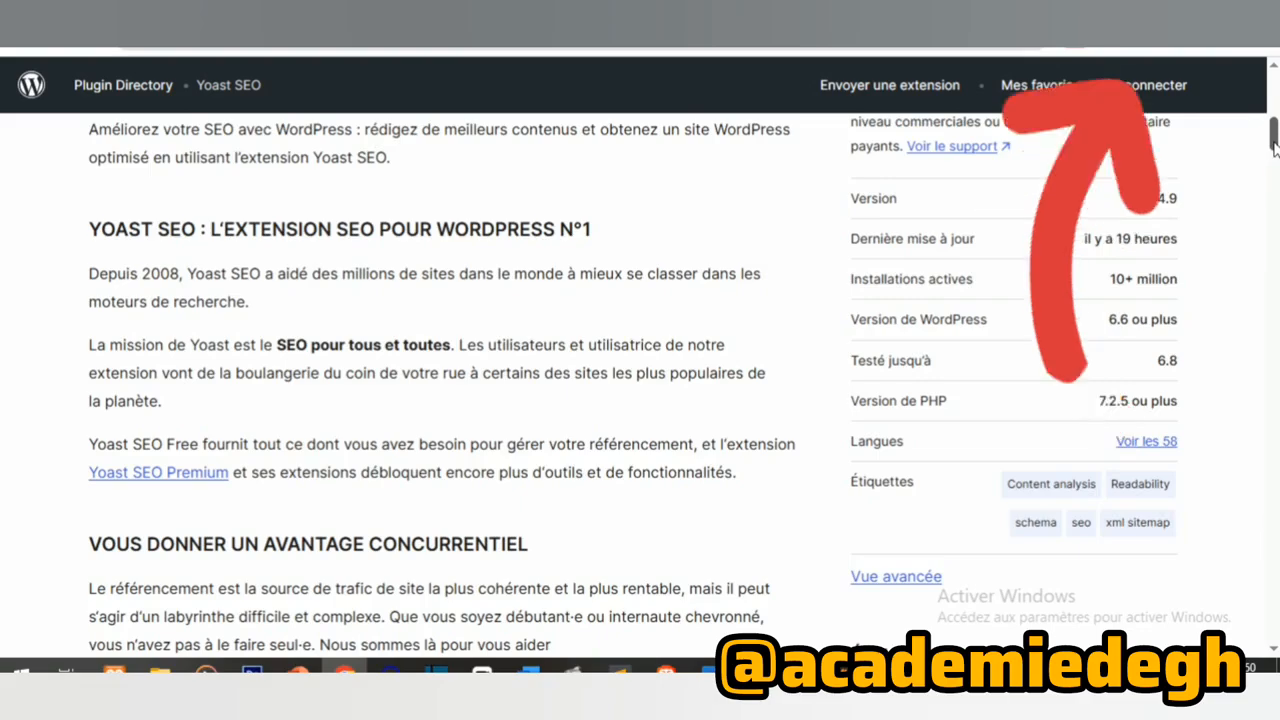
scroll(1274, 147, down, 5)
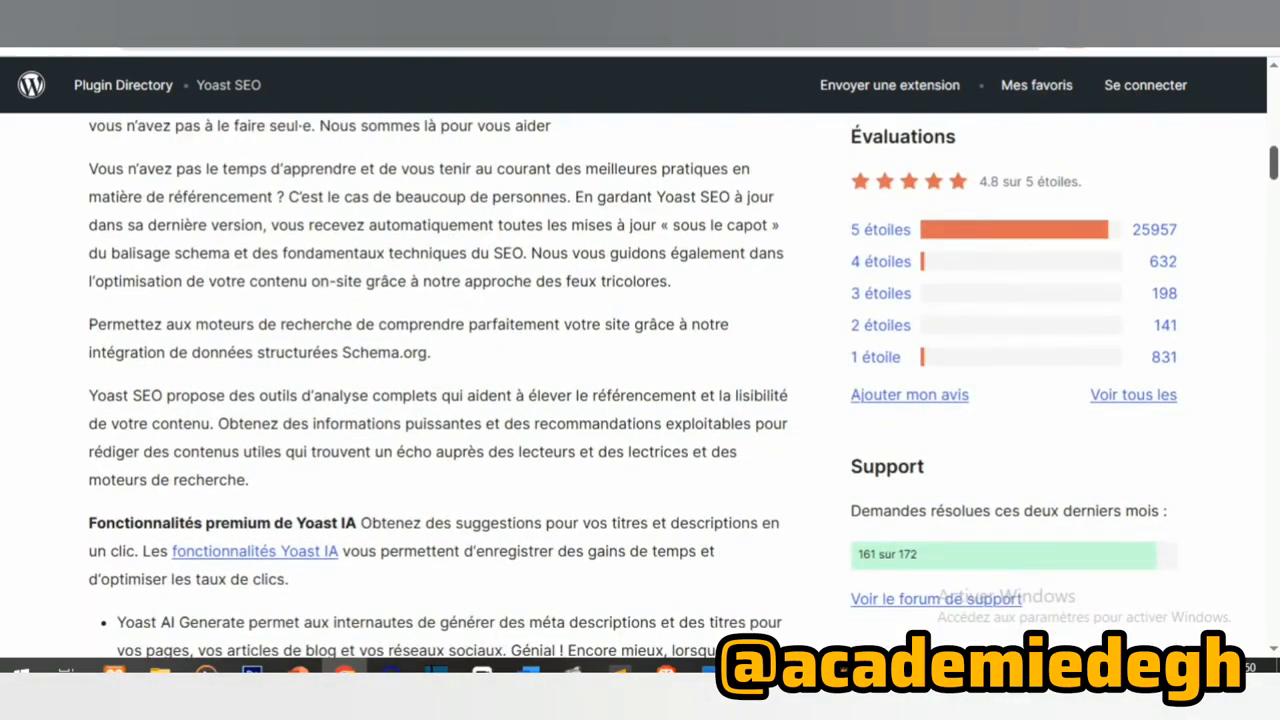
scroll(1274, 147, down, 2)
scroll(1274, 147, up, 7)
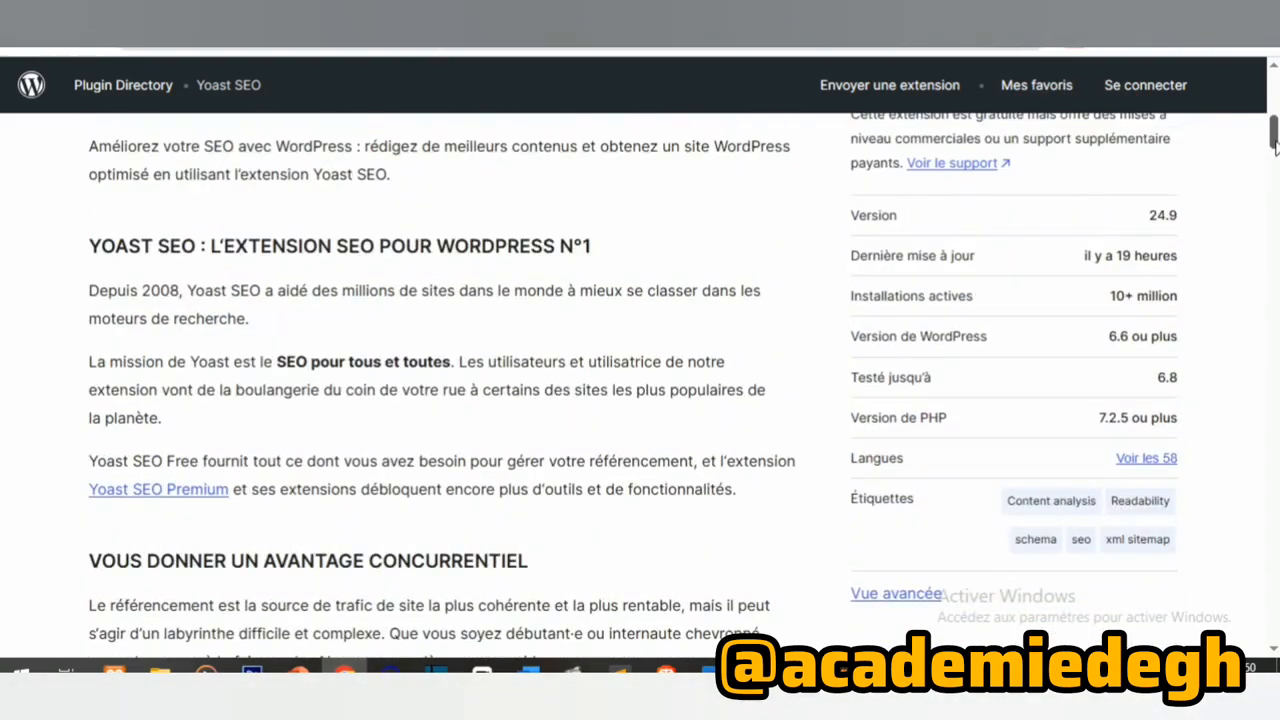
drag(1104, 312, 1204, 306)
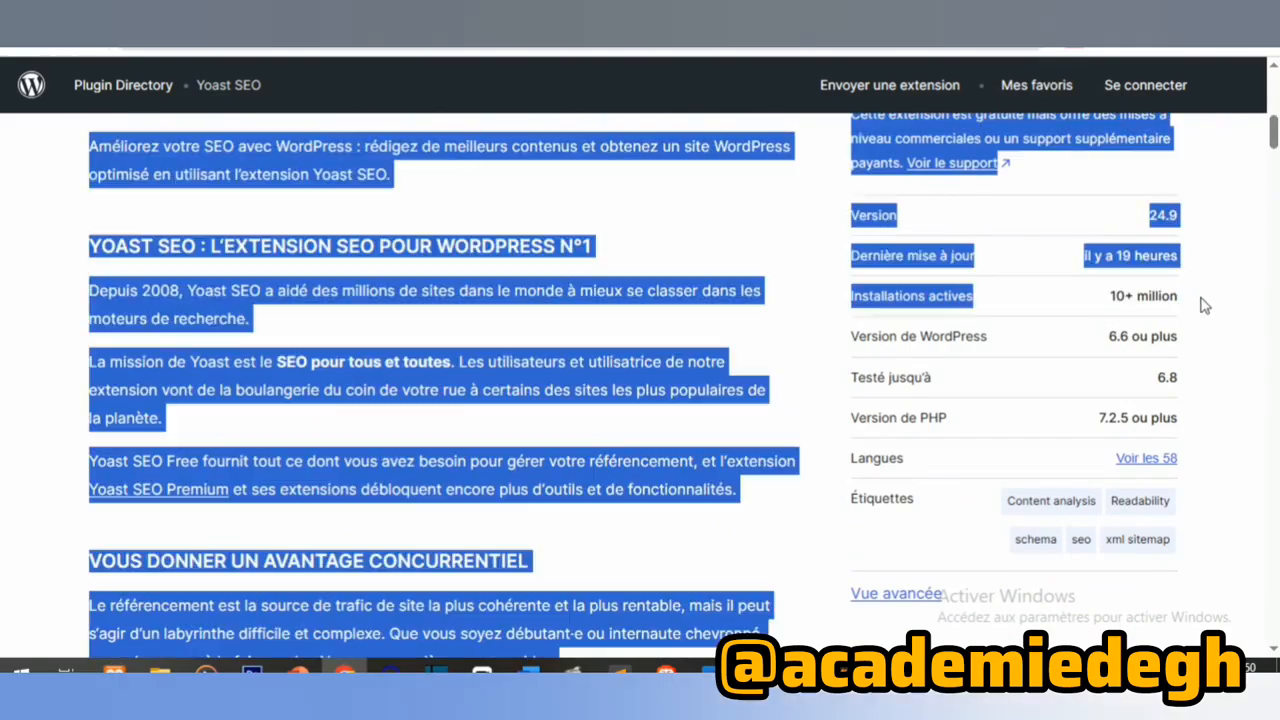
click(1122, 289)
scroll(1274, 147, up, 8)
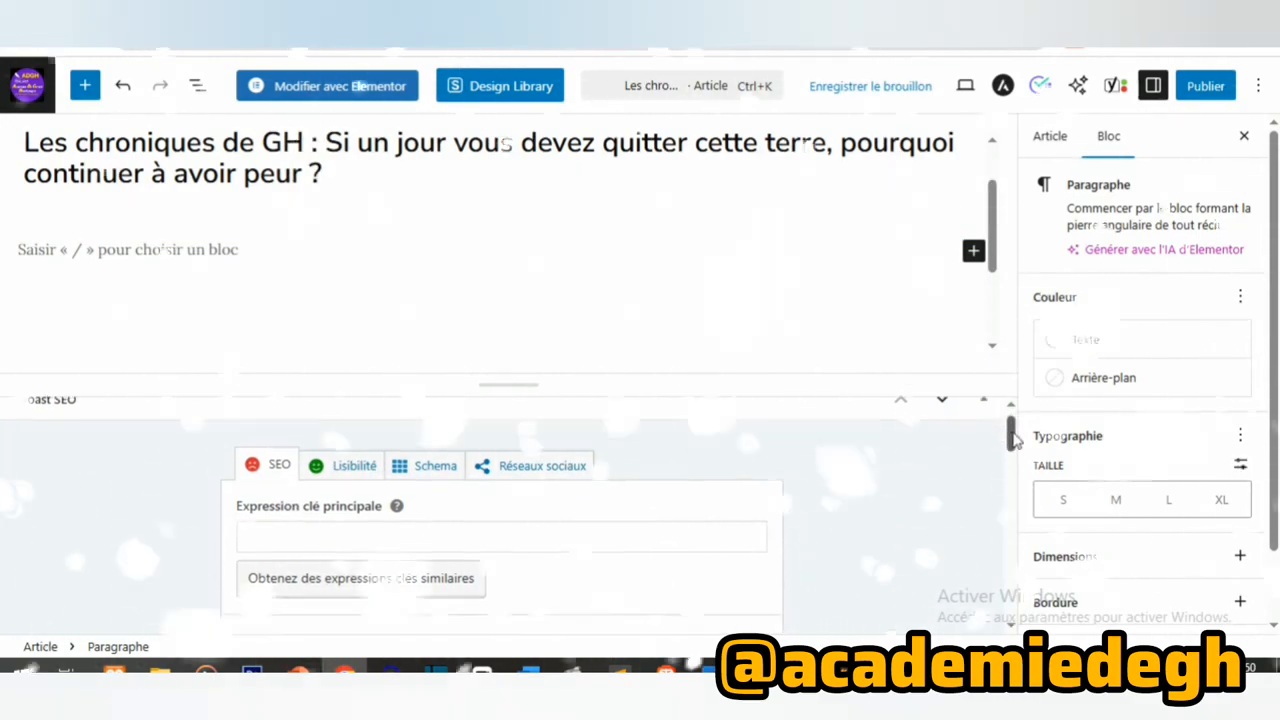
scroll(1015, 455, down, 2)
scroll(1015, 455, up, 1)
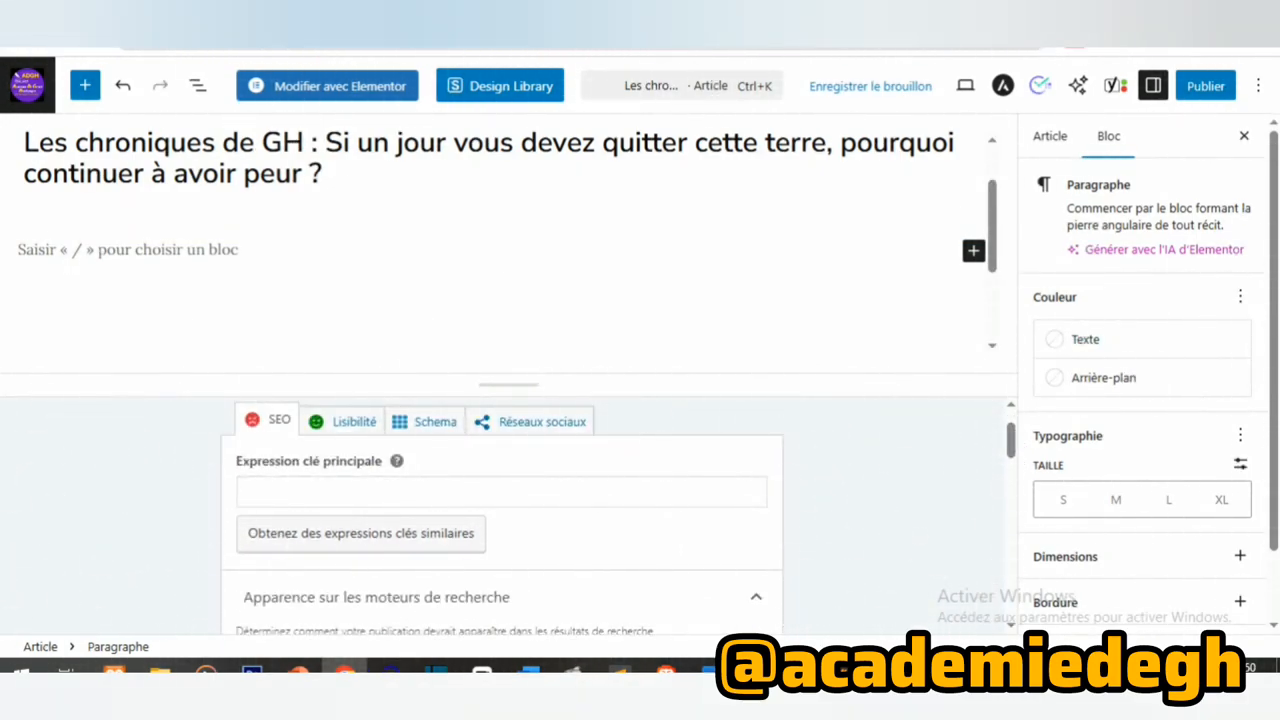
scroll(1205, 310, down, 1)
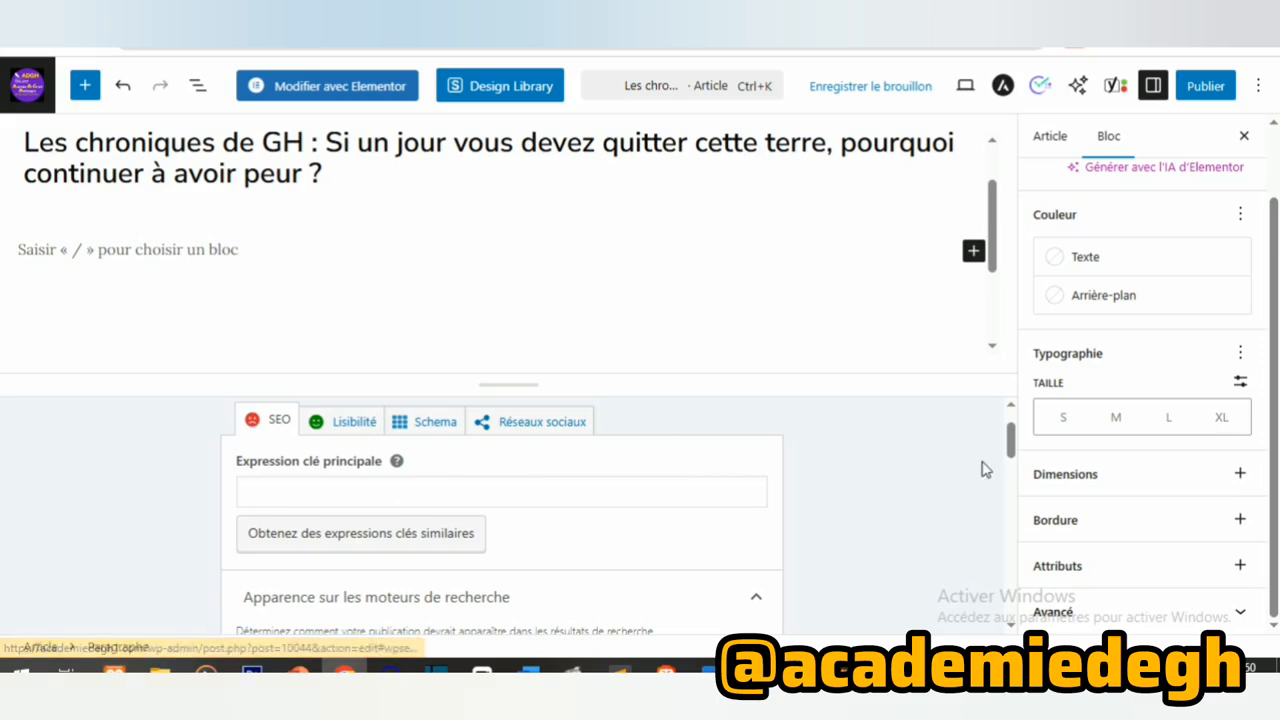
scroll(993, 351, down, 1)
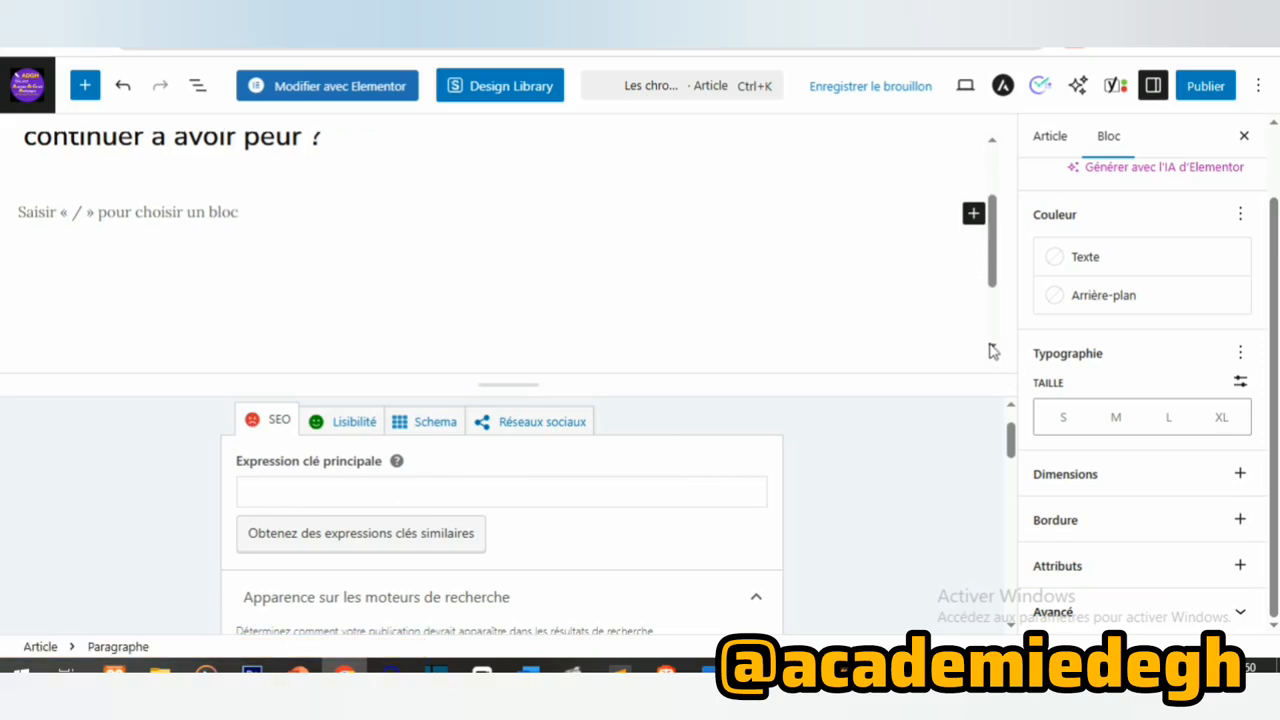
drag(993, 251, 995, 320)
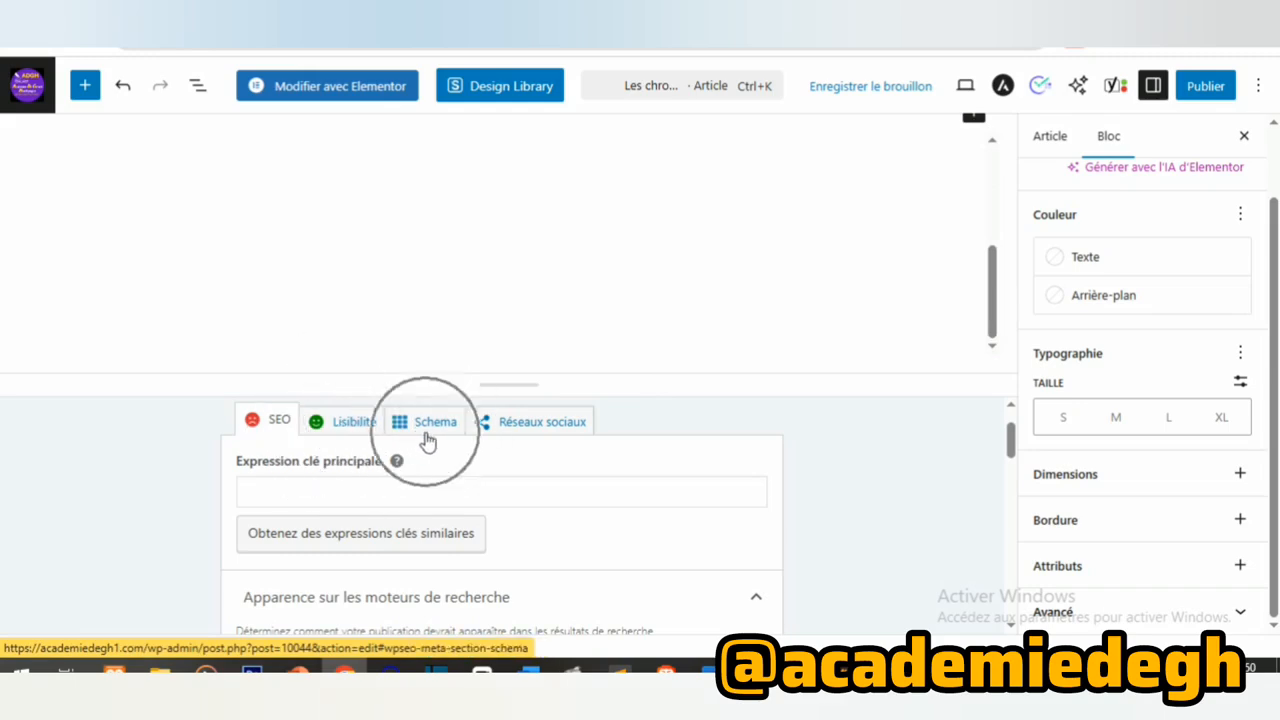
Set the article's Yoast SEO main keyphrase (Expression clé principale) to "chronique de gh peur de l'échec"
click(344, 492)
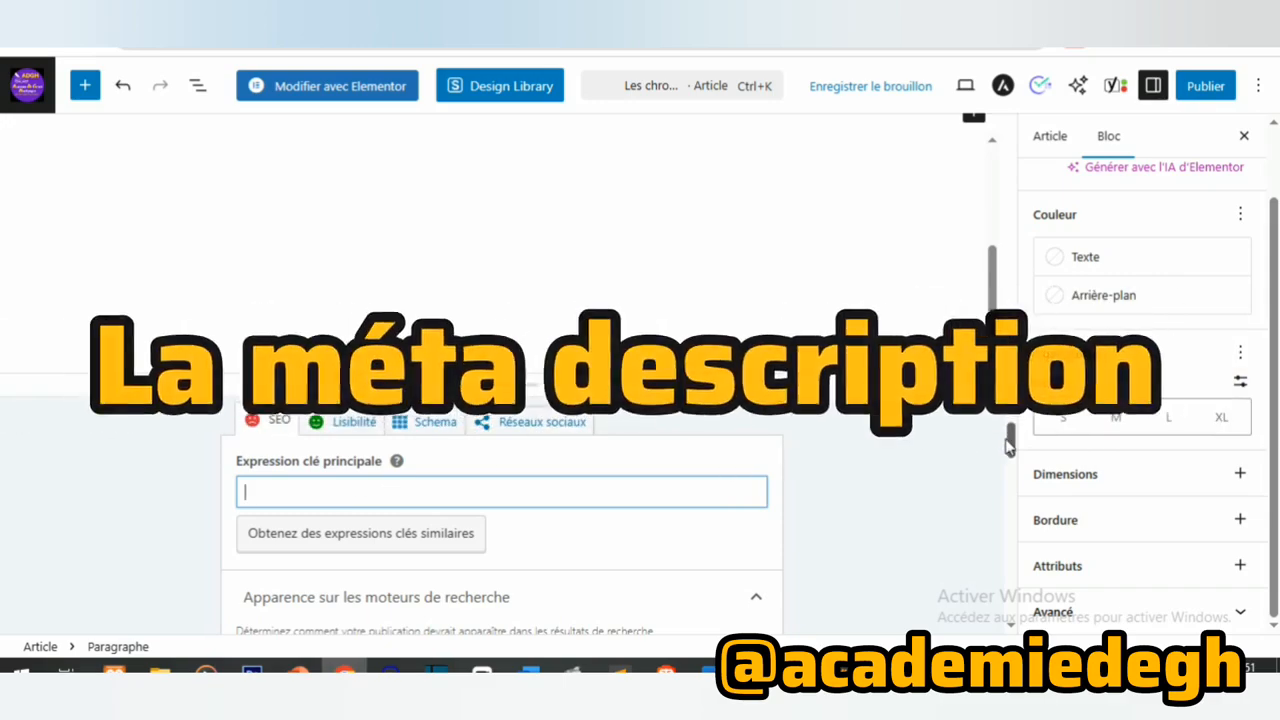
mouse_move(1012, 446)
mouse_down()
mouse_move(1012, 428)
mouse_move(1013, 447)
mouse_up()
click(590, 451)
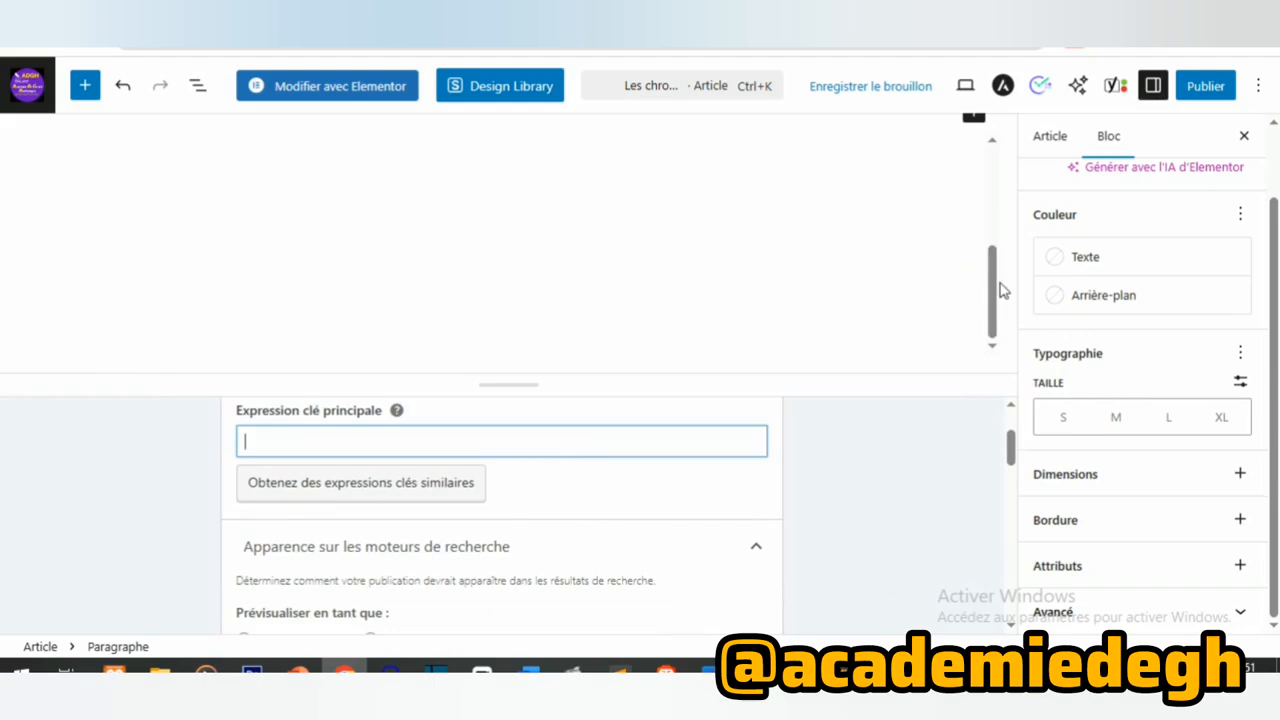
mouse_move(996, 290)
mouse_down()
mouse_move(997, 215)
mouse_move(1002, 278)
mouse_up()
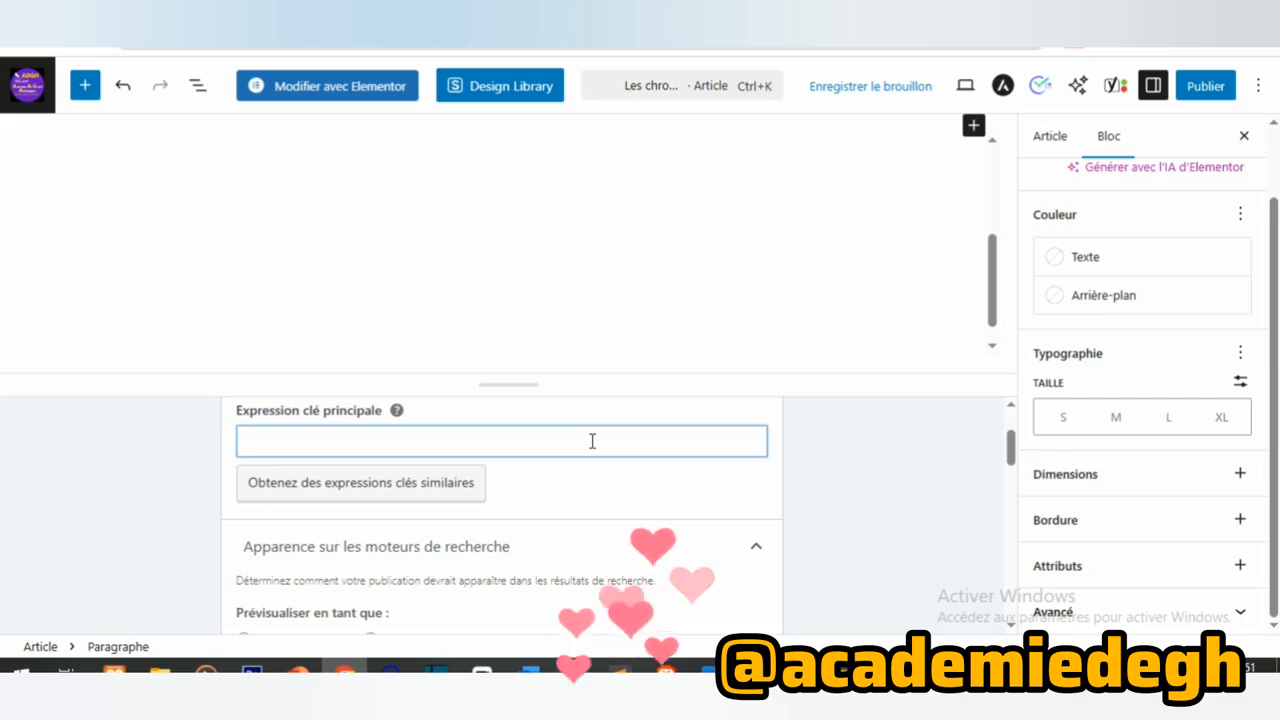
text(ch)
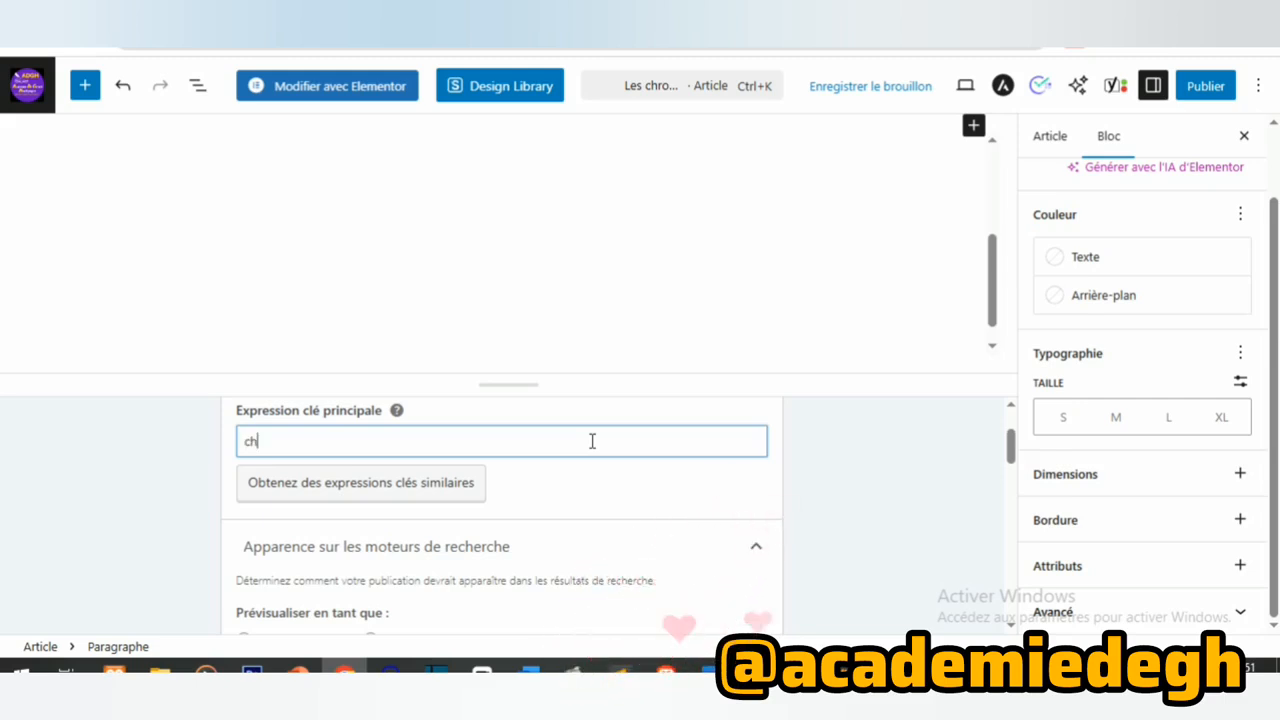
text(roniue)
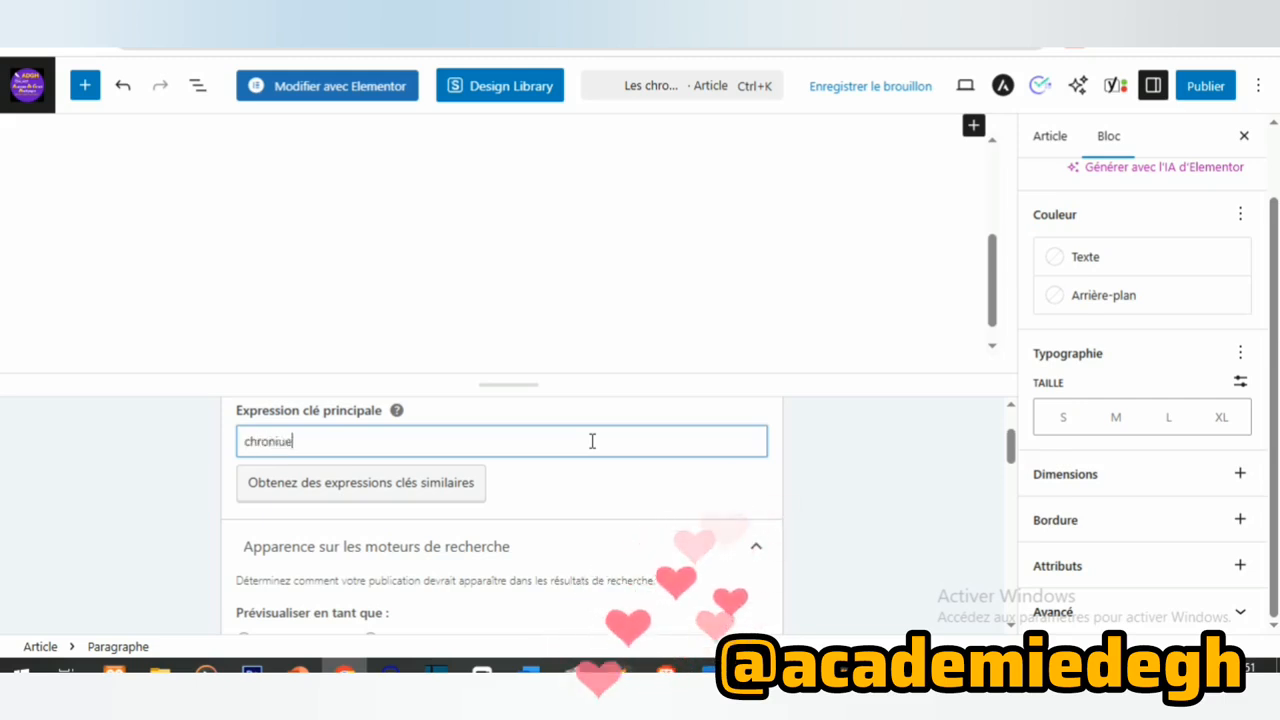
text( de gh)
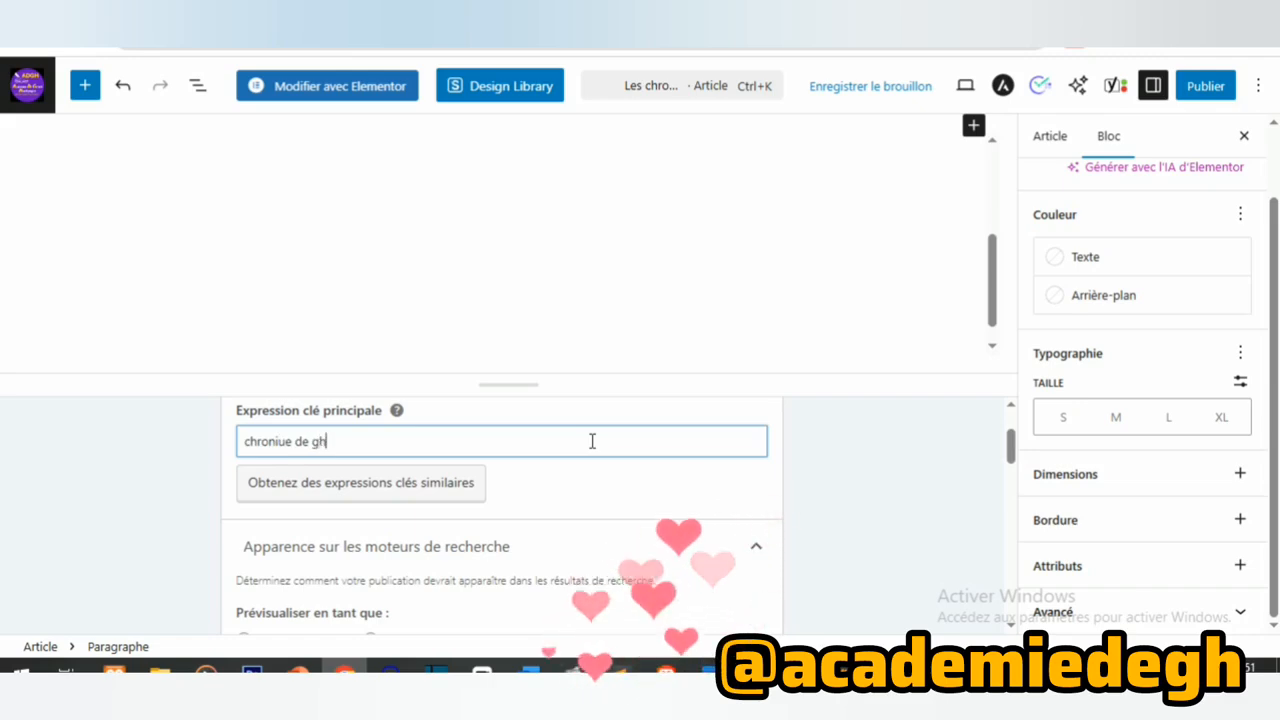
text( pe)
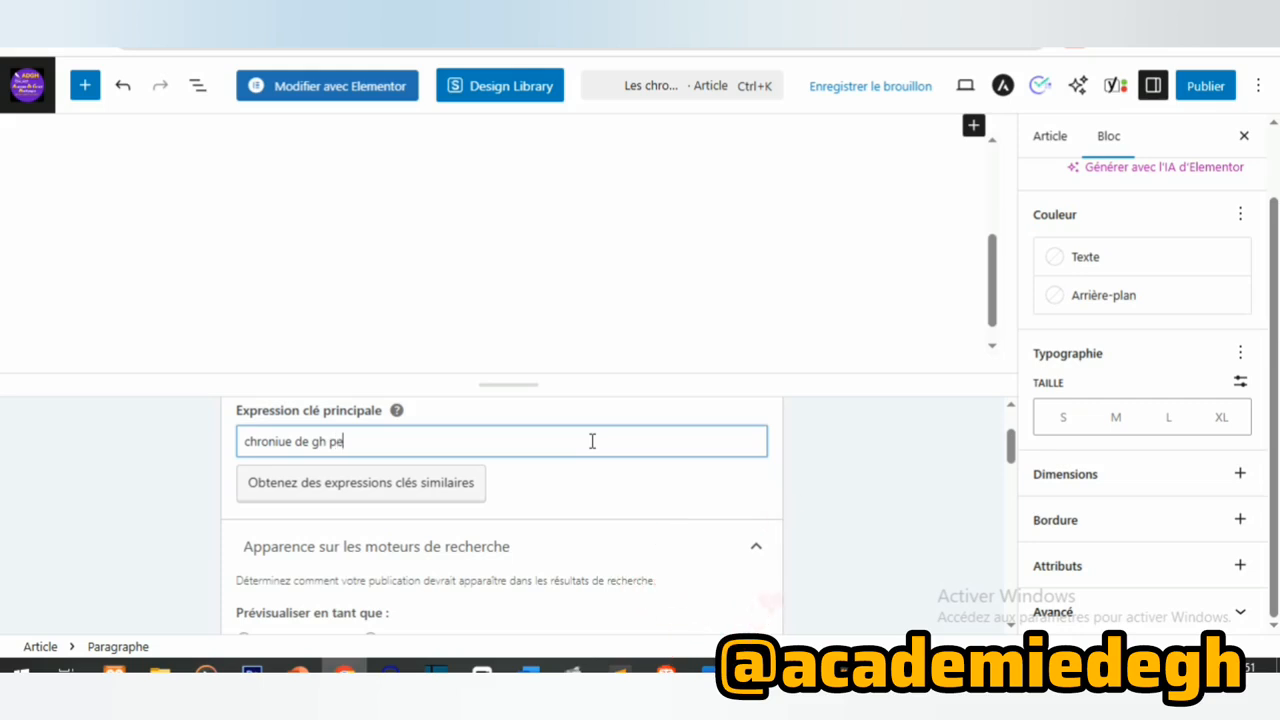
text(ur de l)
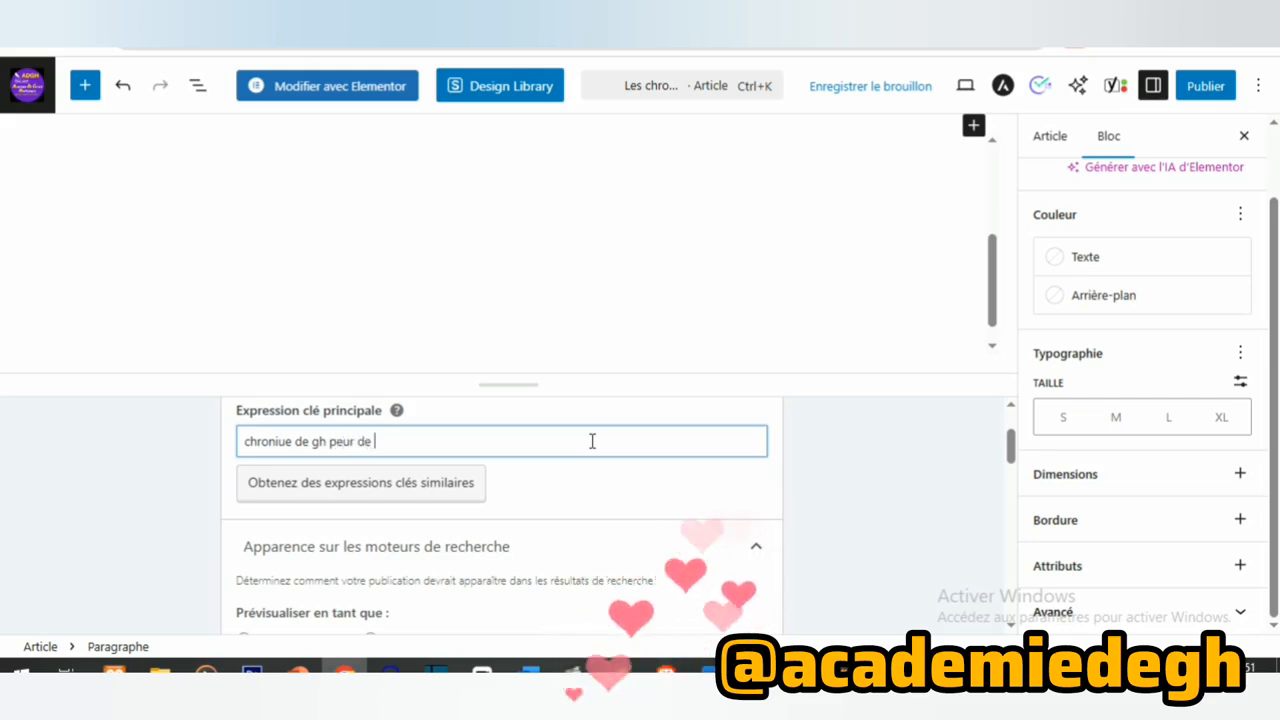
text('échece)
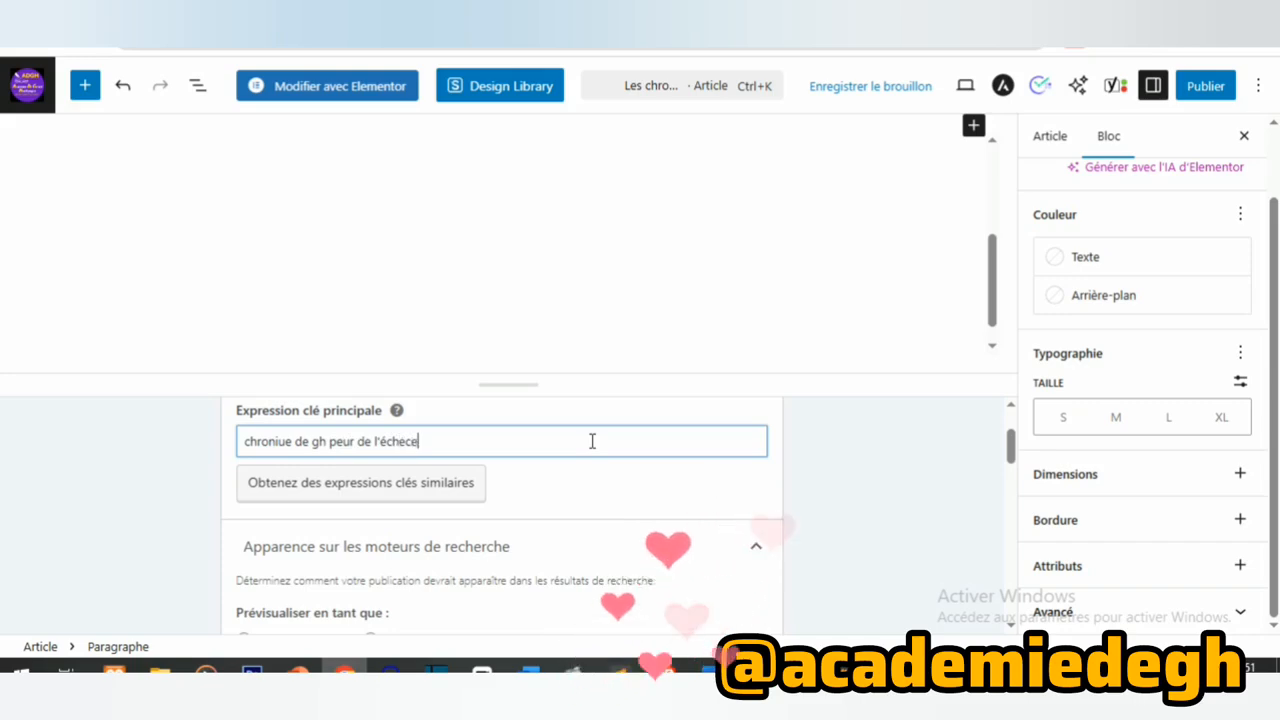
key(BackSpace)
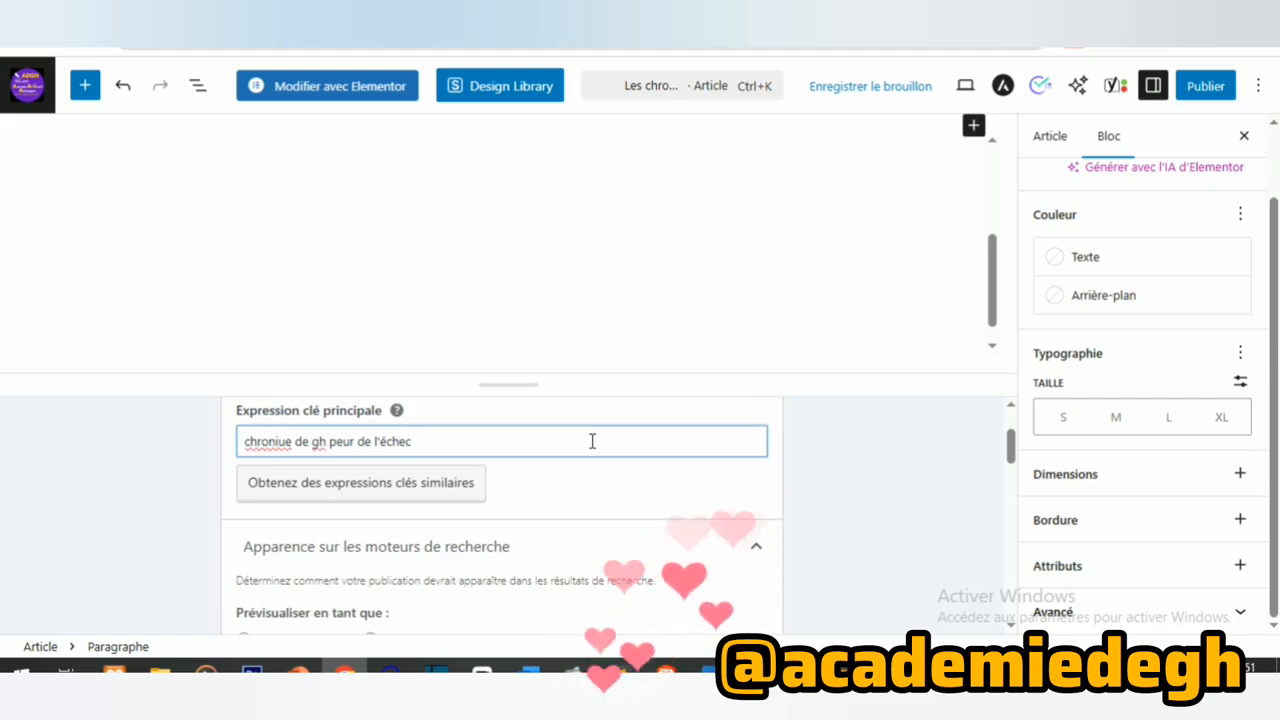
click(280, 441)
text(qu)
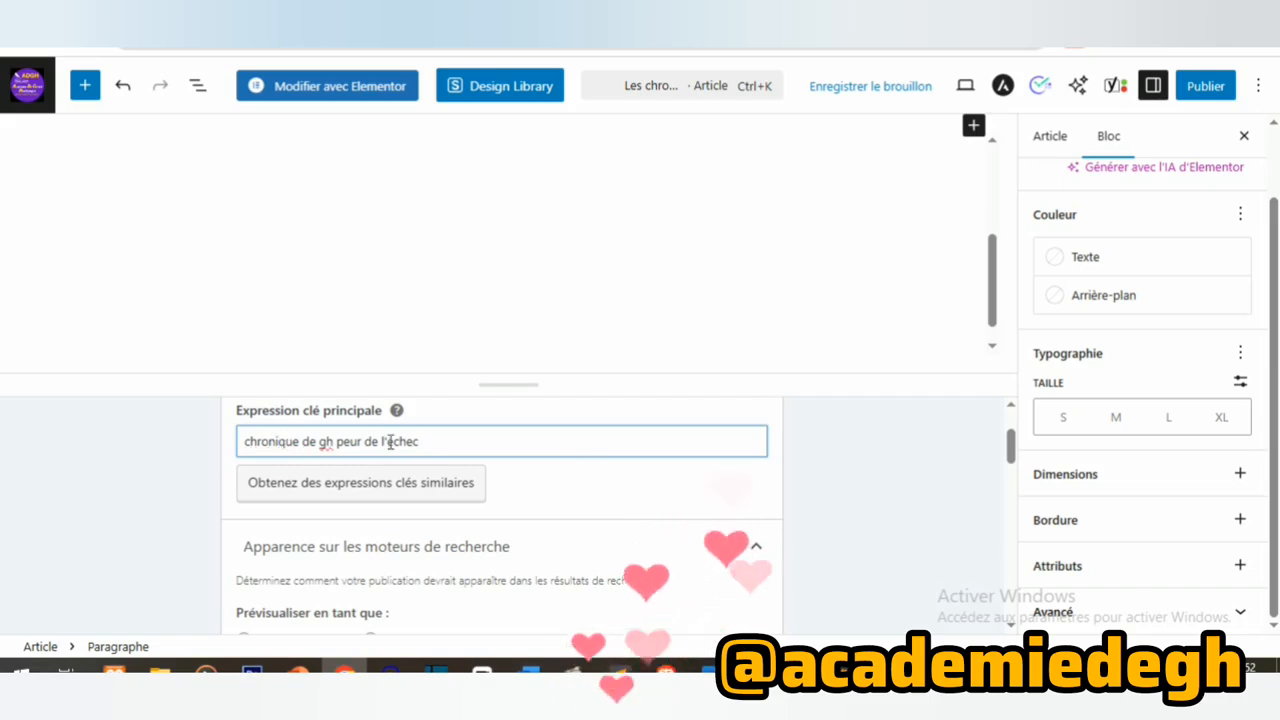
click(585, 507)
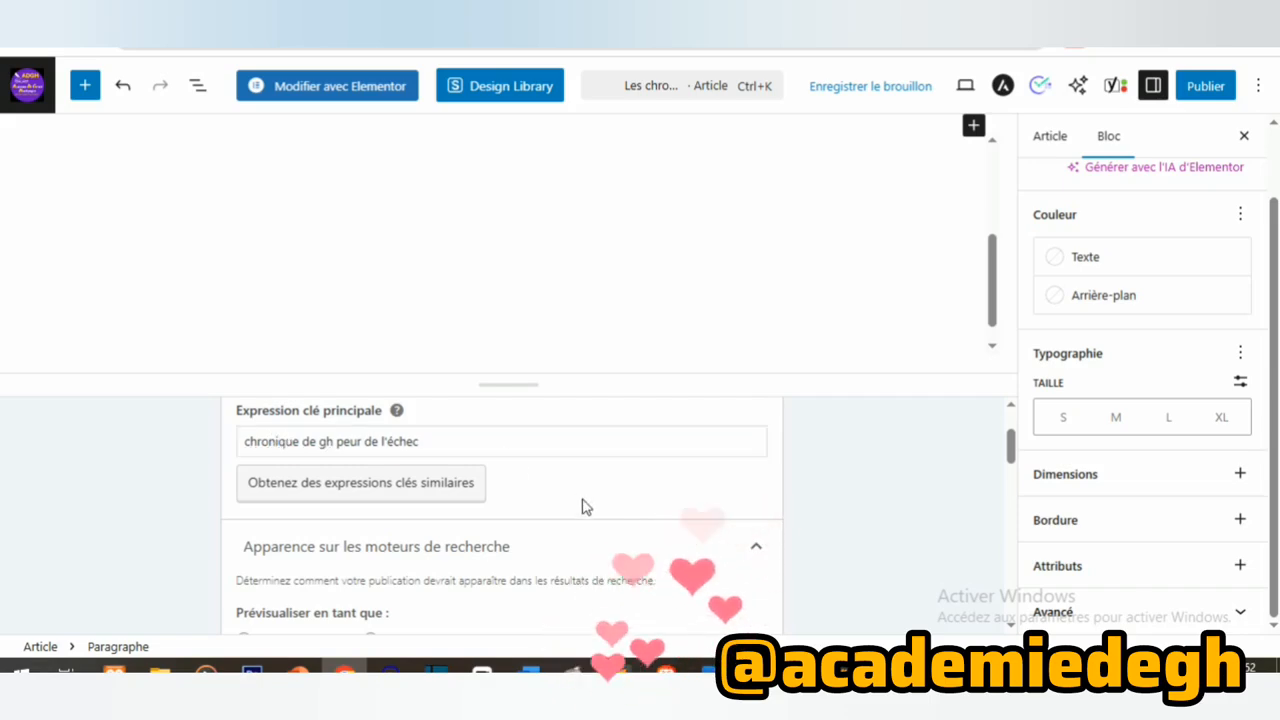
Preview the article's search result appearance as a desktop result (Résultat bureau), and return to the mobile result (Résultat mobile)
click(550, 433)
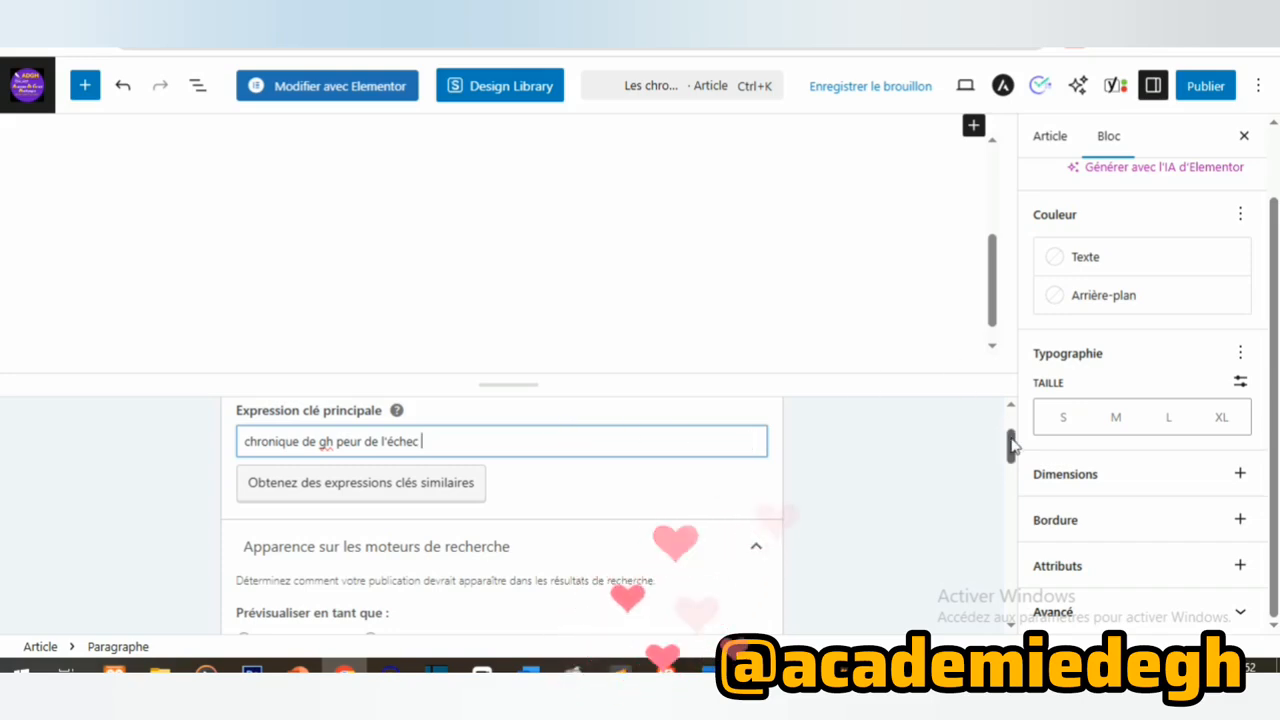
drag(1012, 445, 1012, 476)
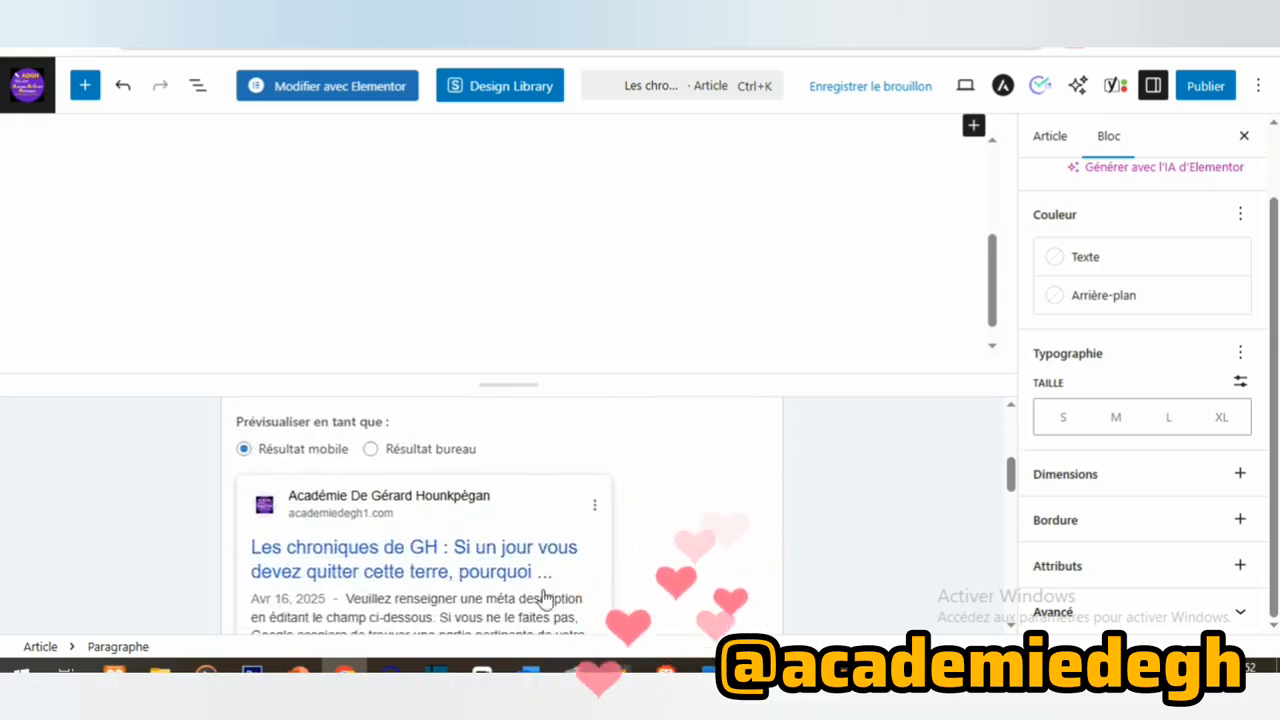
drag(1012, 476, 1009, 480)
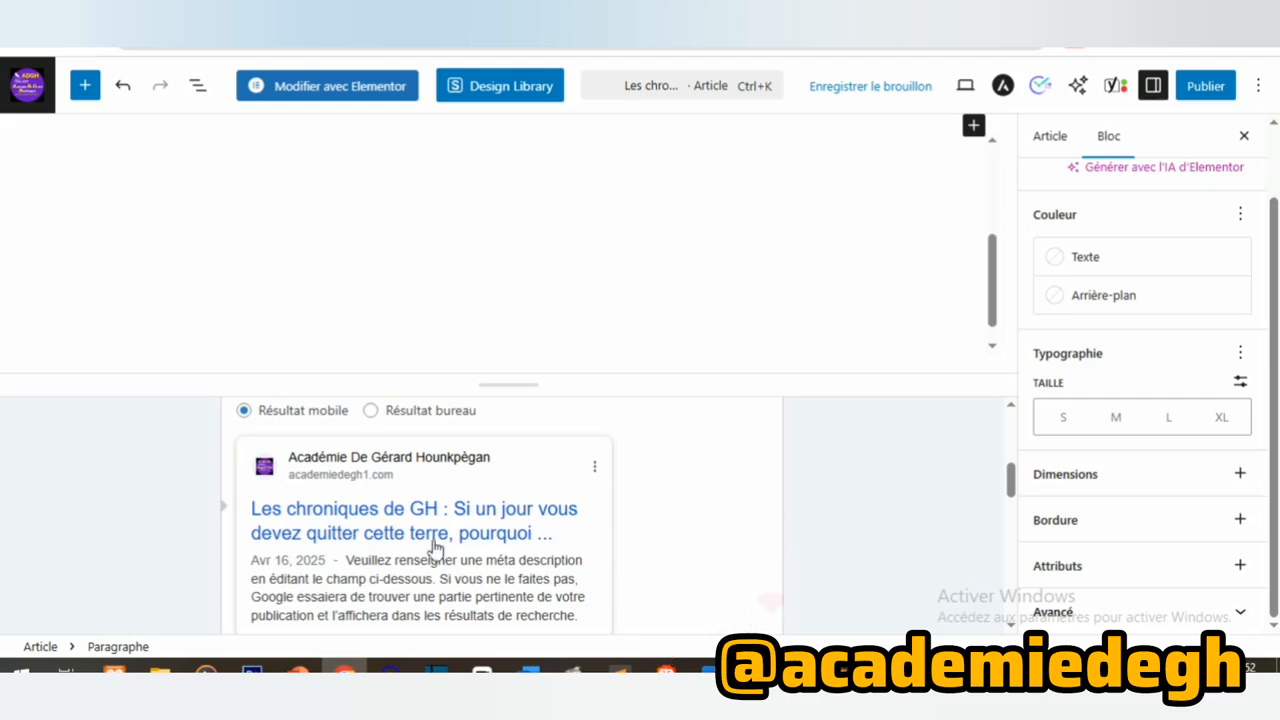
click(425, 414)
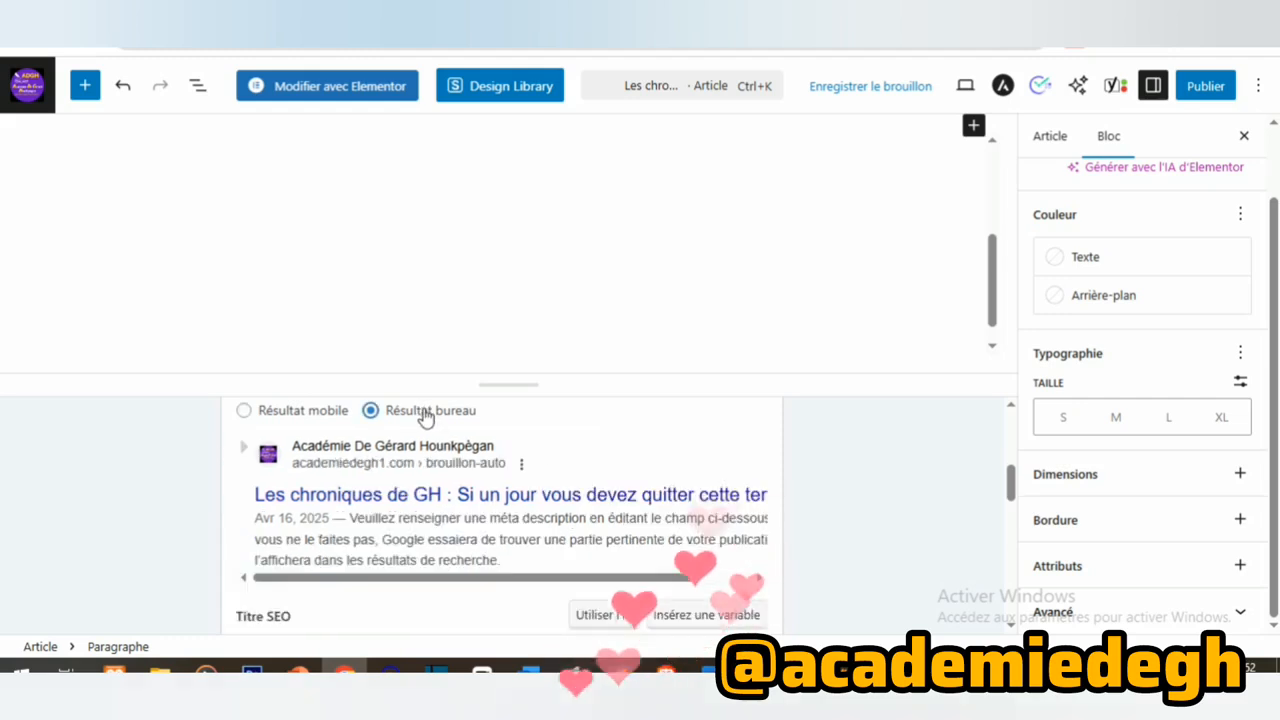
click(281, 412)
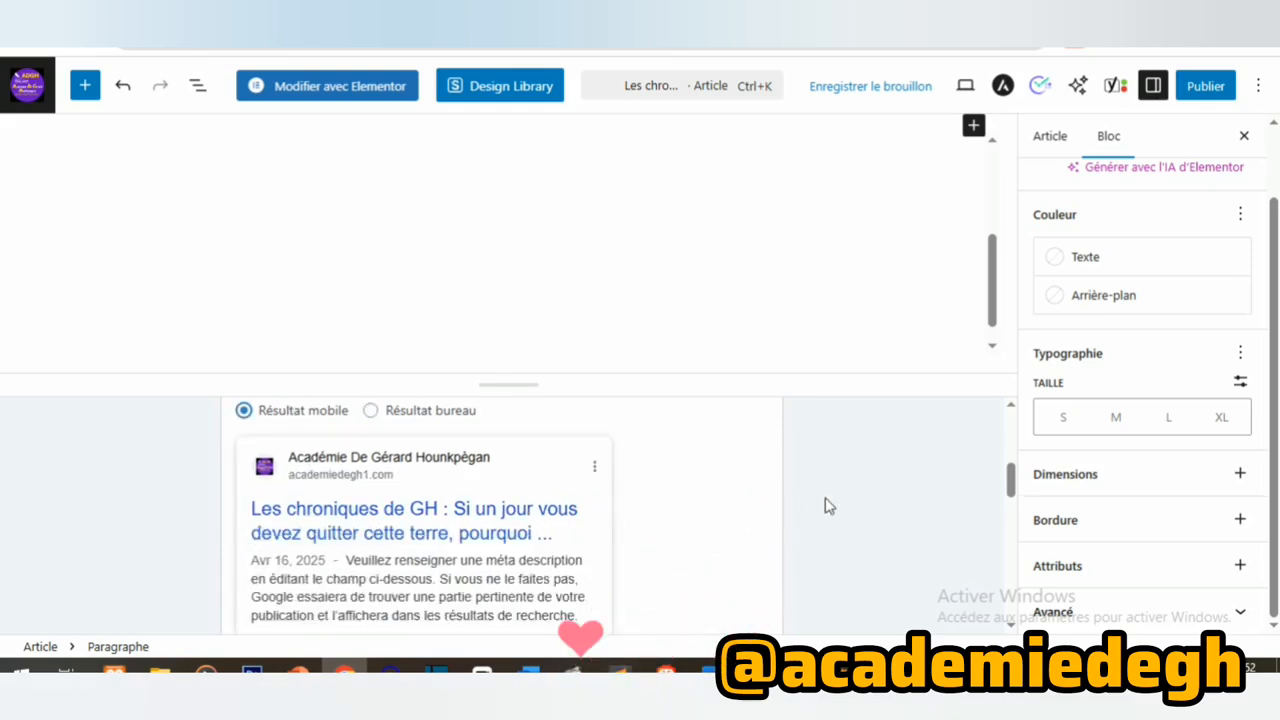
Replace the article's Yoast SEO slug with "Chronique de gh pourquoi vous devez pas avoir peur"
drag(1011, 486, 1014, 534)
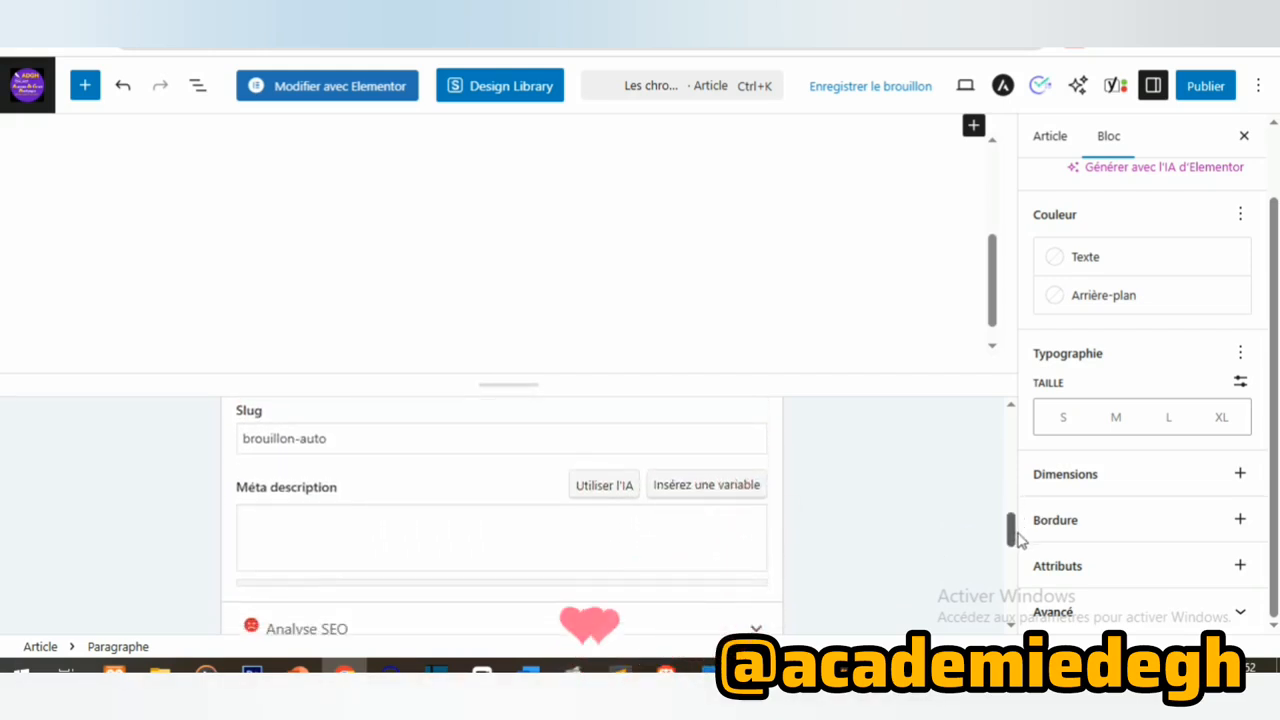
click(482, 432)
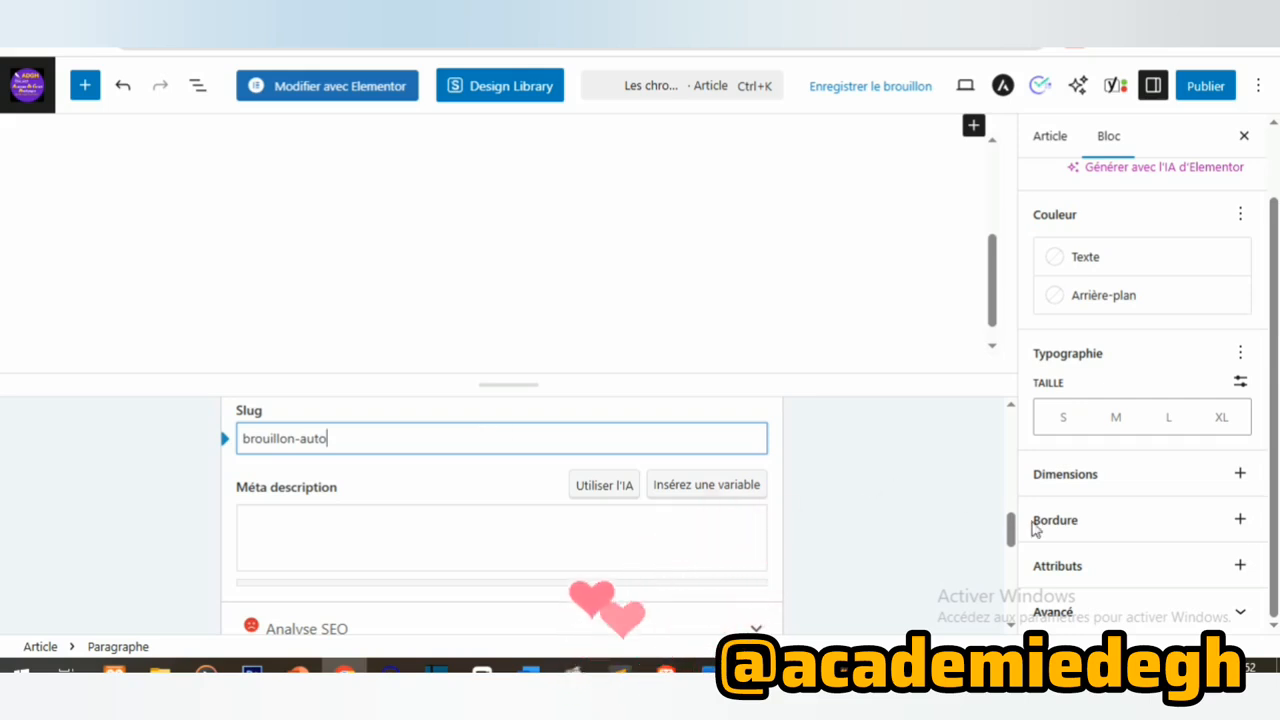
drag(1012, 537, 1008, 521)
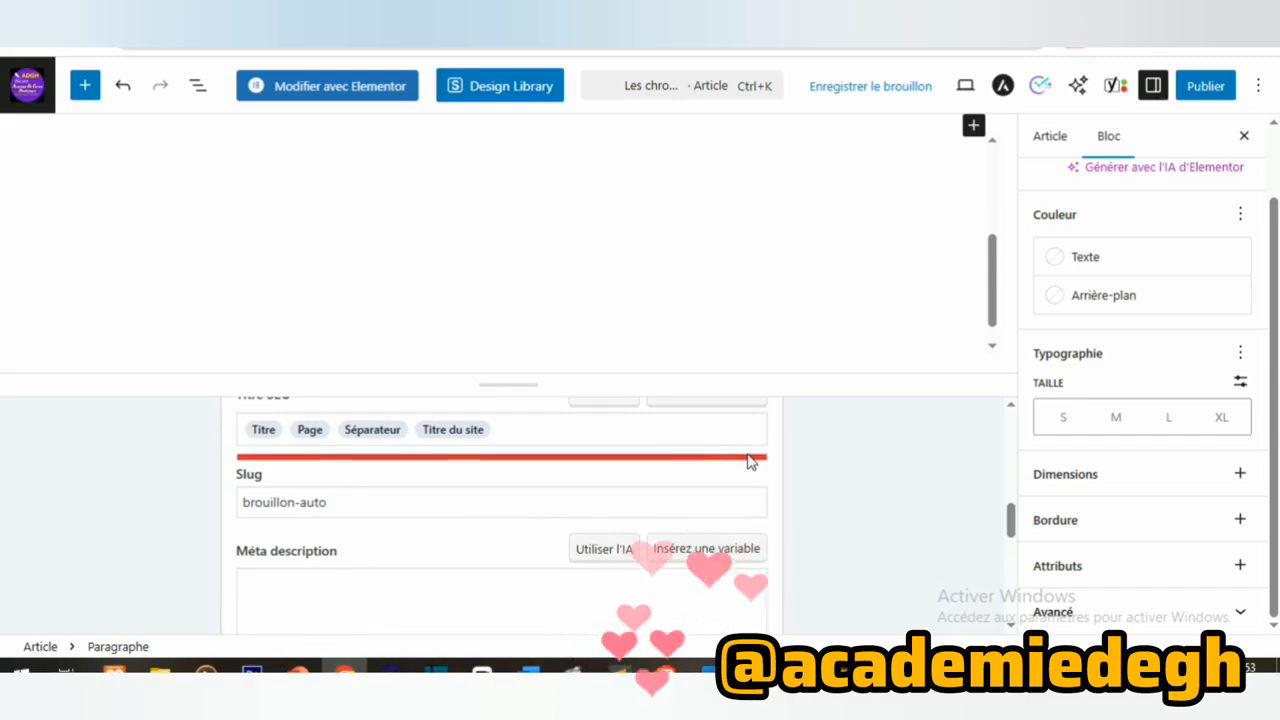
click(474, 511)
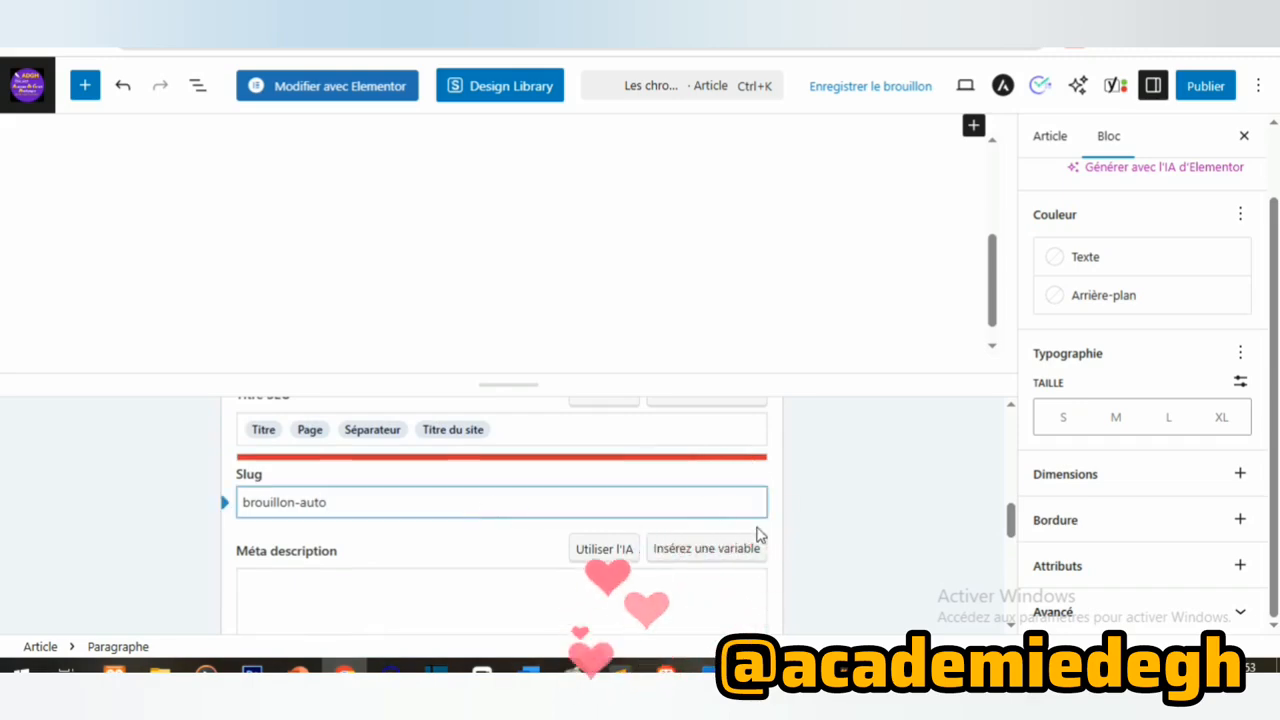
drag(1011, 517, 1010, 428)
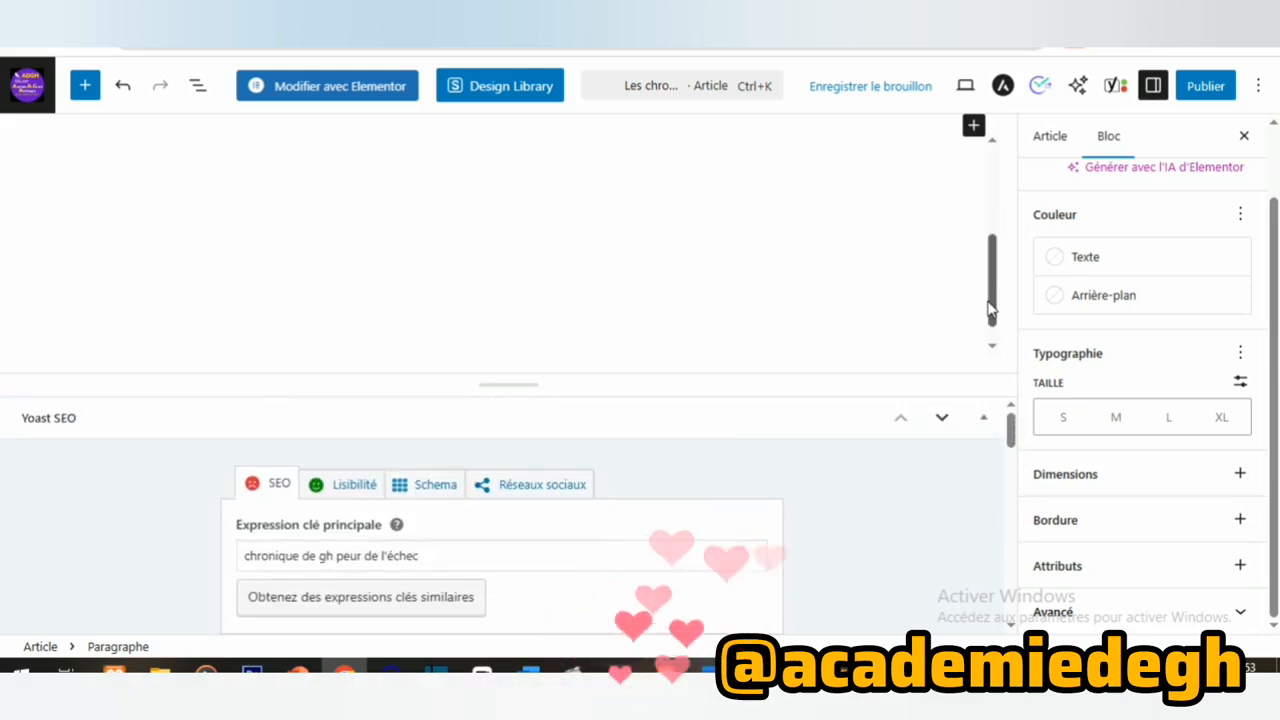
drag(991, 310, 992, 190)
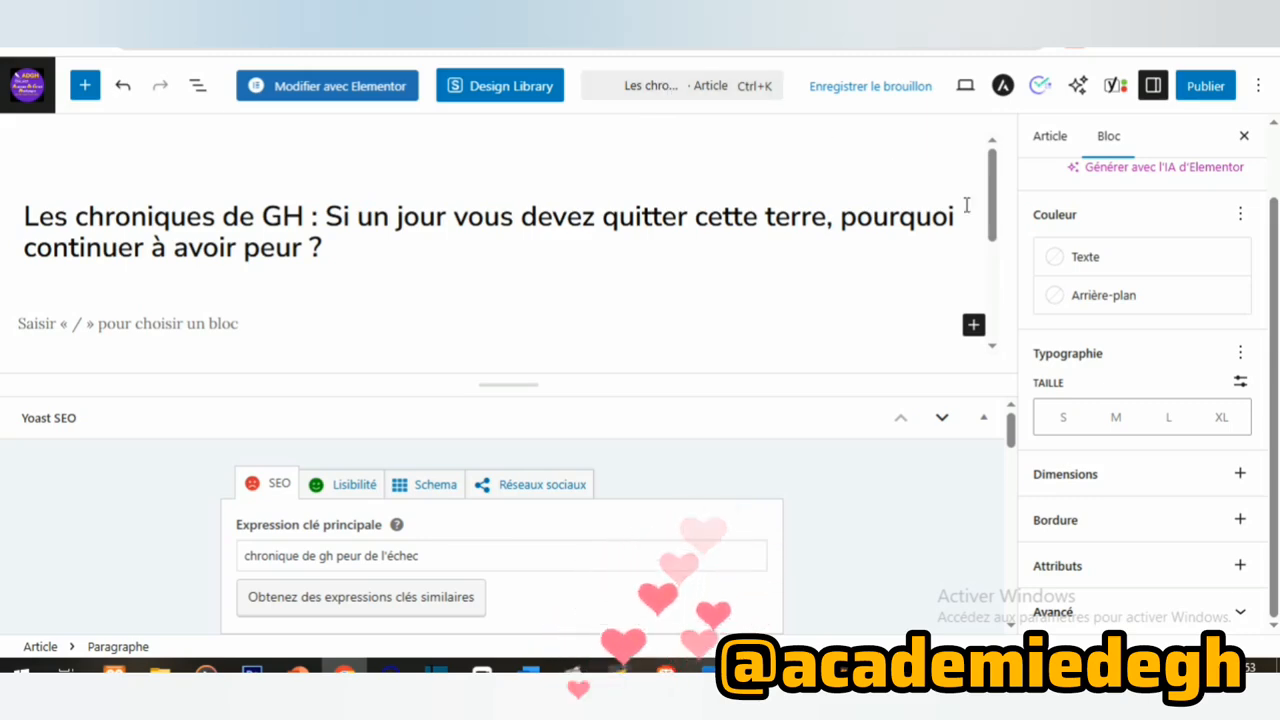
drag(1011, 425, 1011, 518)
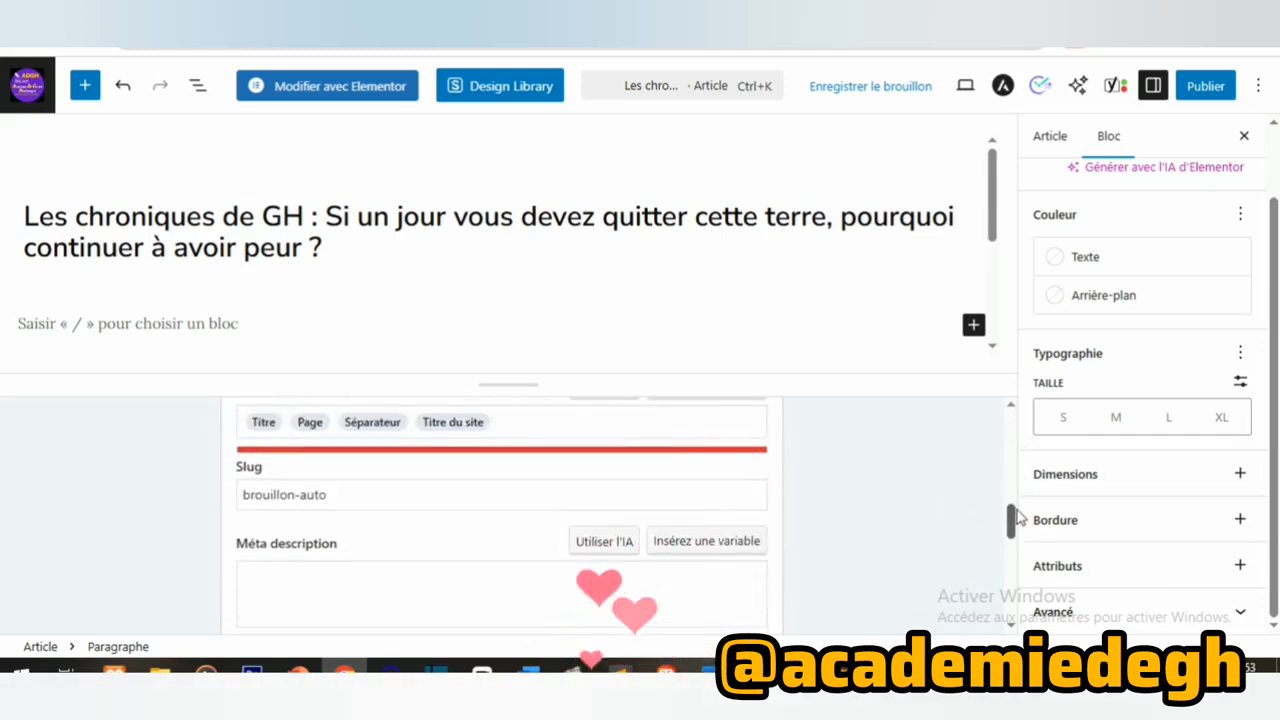
click(642, 502)
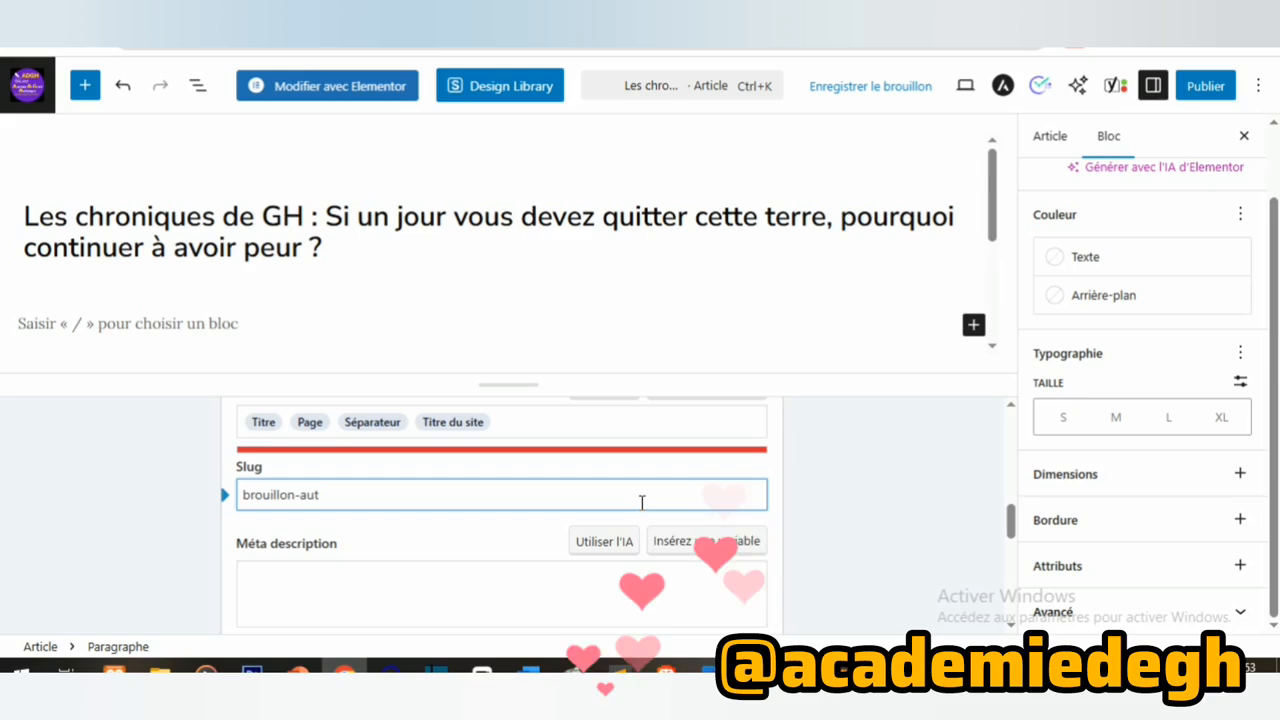
key(BackSpace)
key(BackSpace)
key(BackSpace)
key(BackSpace)
key(BackSpace)
key(BackSpace)
key(BackSpace)
key(BackSpace)
key(BackSpace)
key(BackSpace)
key(BackSpace)
key(BackSpace)
key(BackSpace)
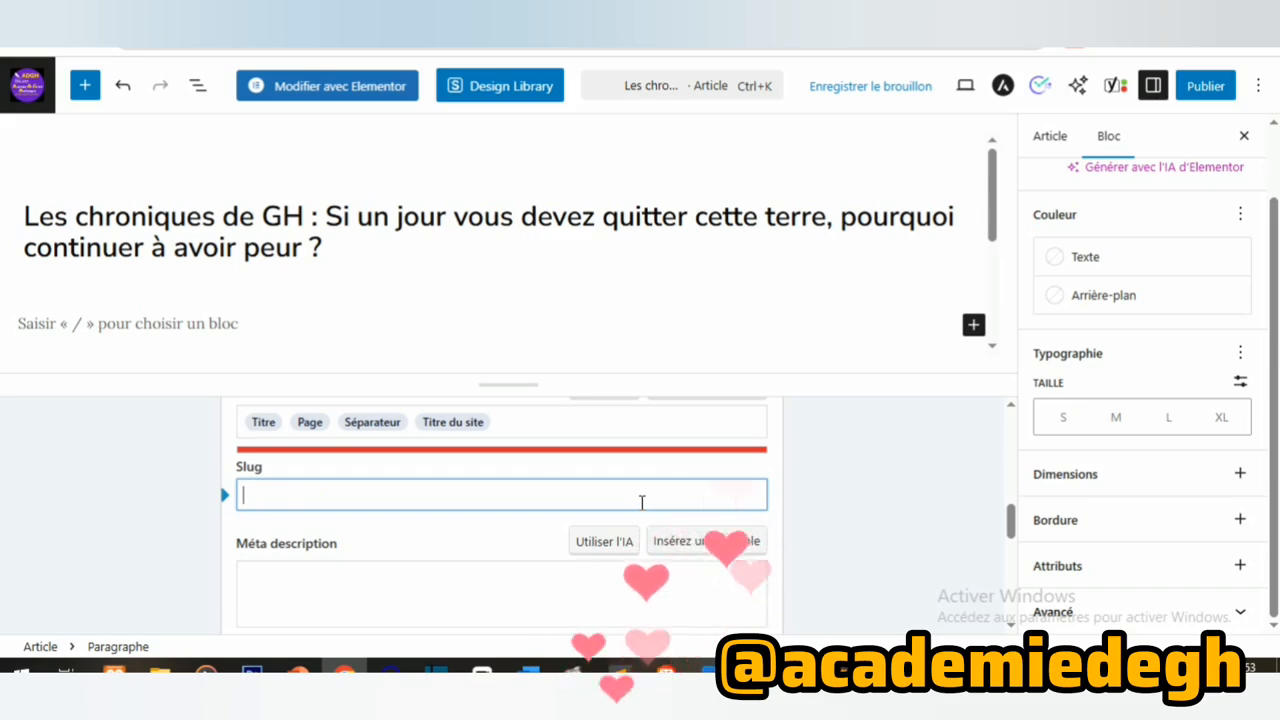
text(Chro)
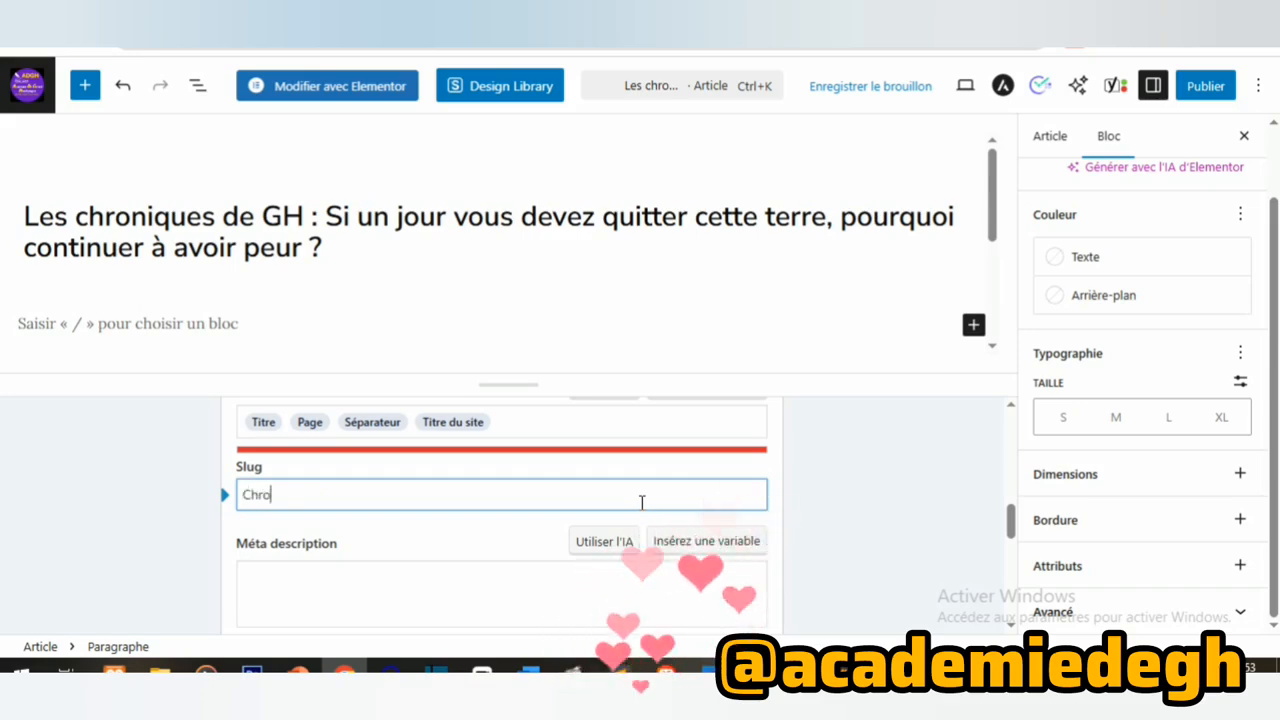
text(nique de gh)
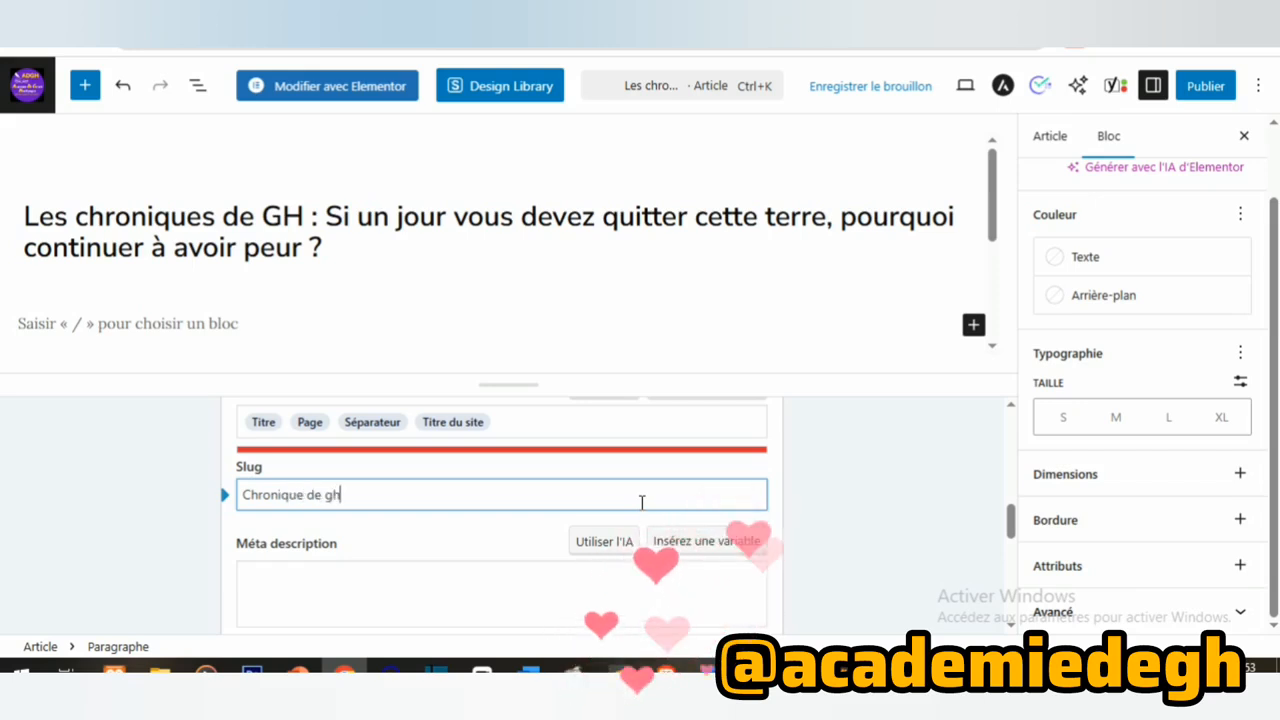
text( pour )
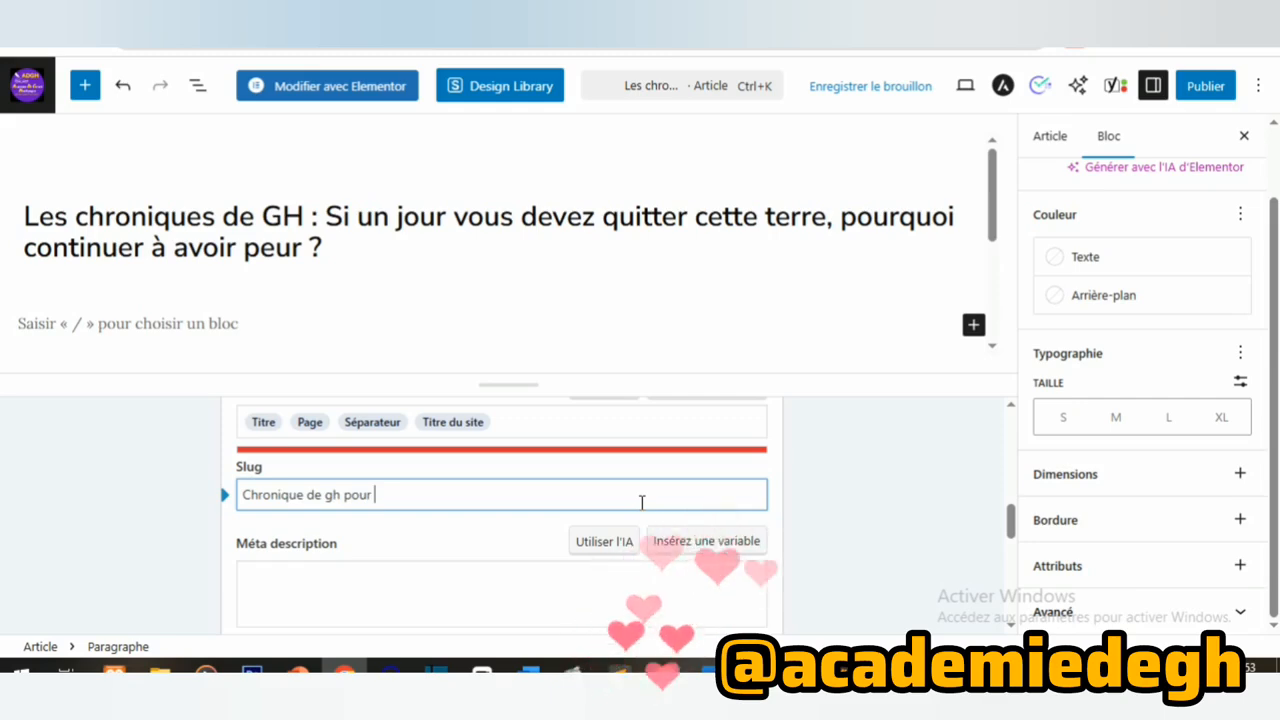
text(quoi vouis)
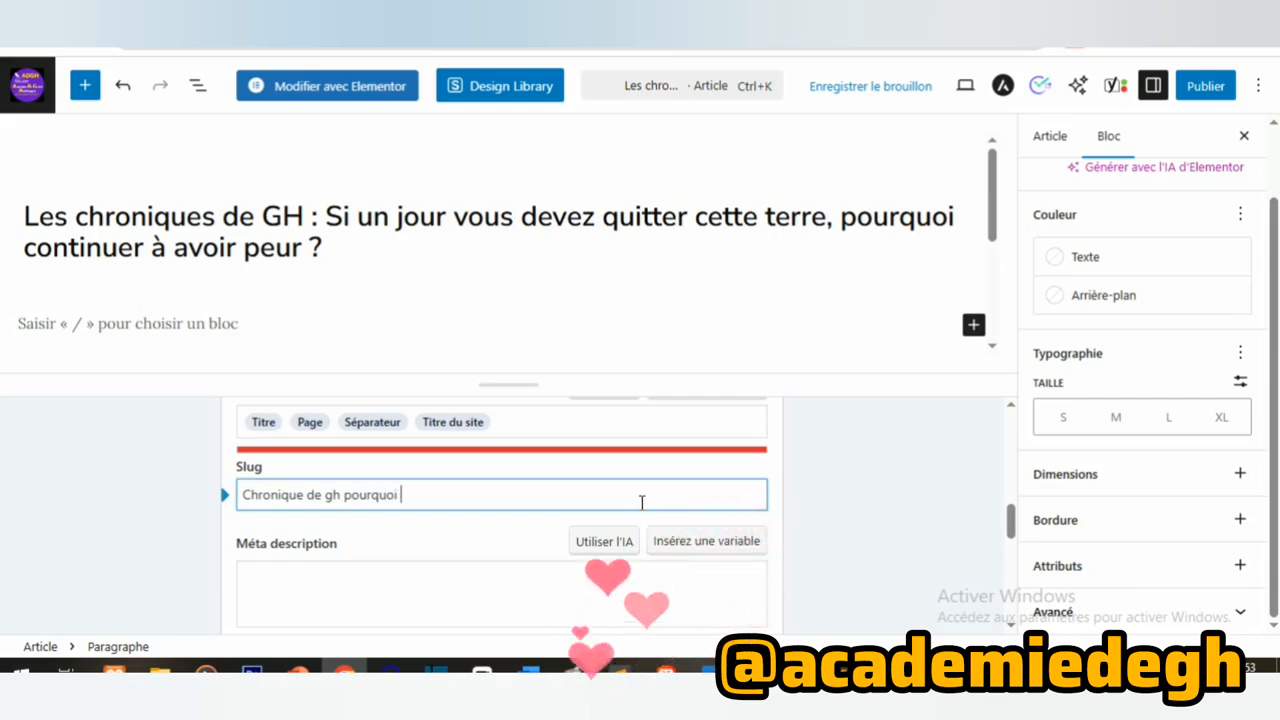
key(BackSpace)
key(BackSpace)
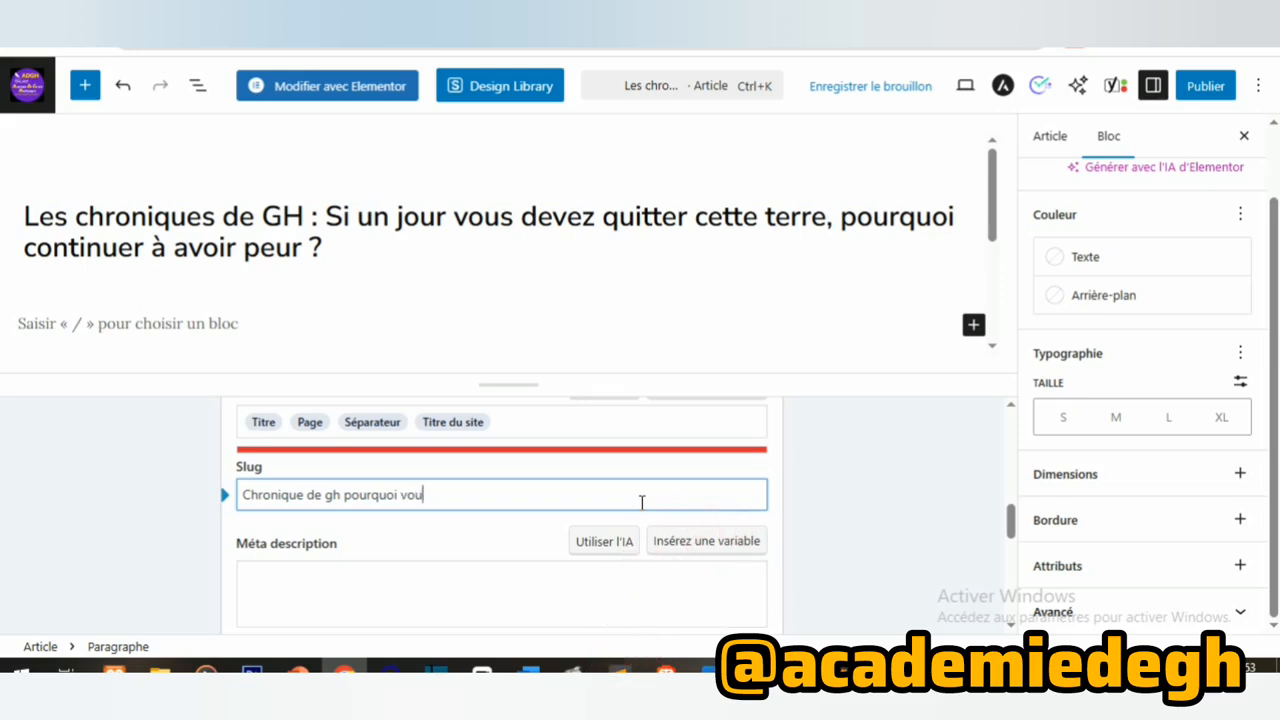
text(s devez)
text(pas avoir peur)
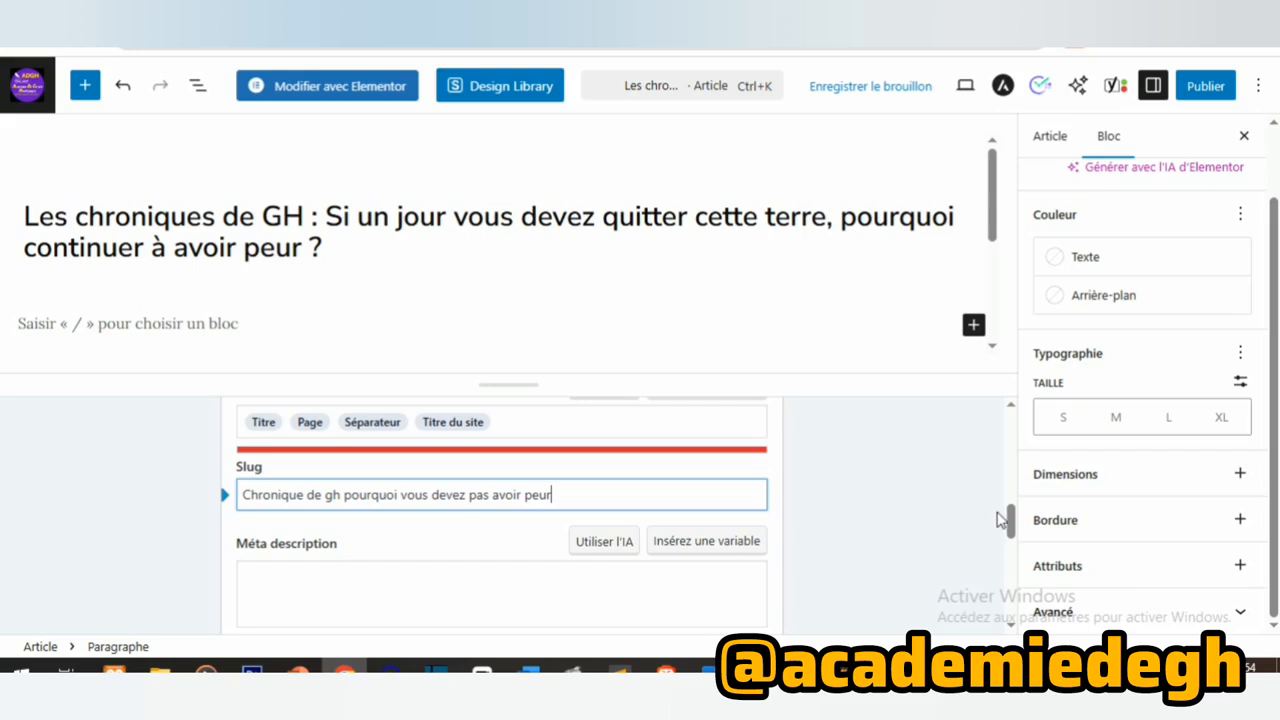
Set the meta description to "Découvrez la chronique de gh sur comment vous devez pas avoir peur puisque un jour vous êtes cencé mourir."
drag(1011, 522, 1010, 537)
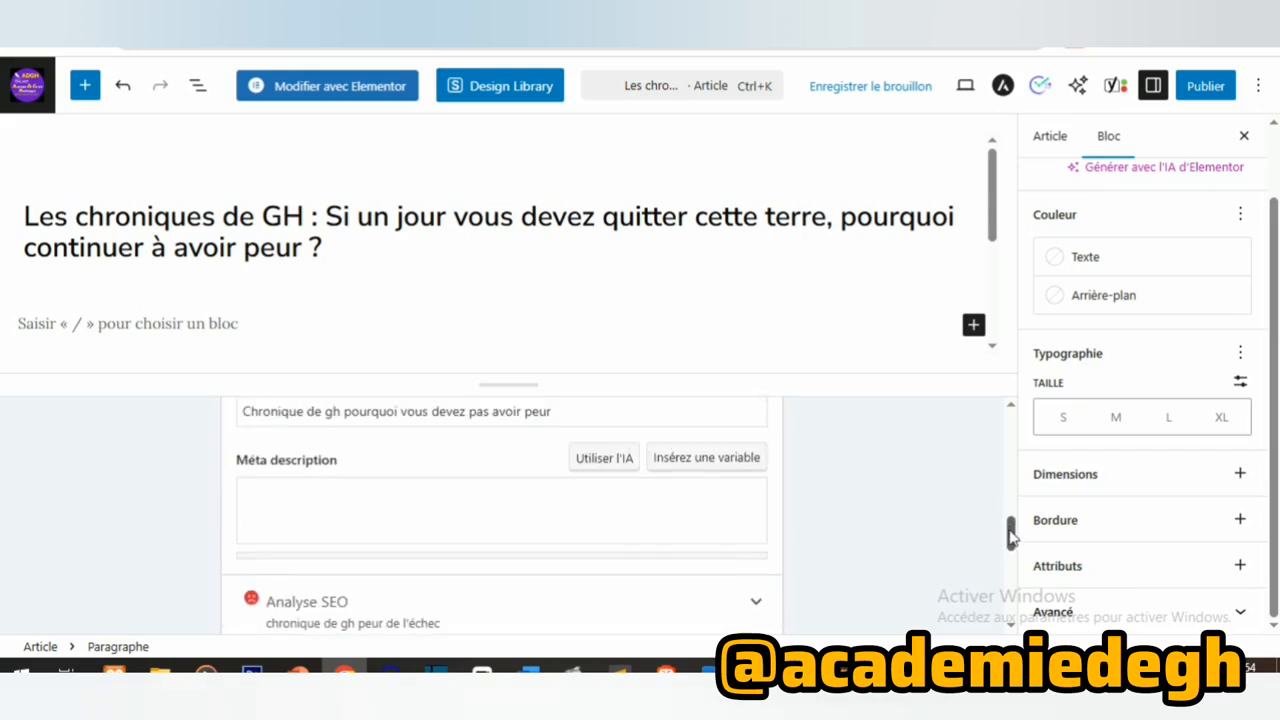
click(508, 515)
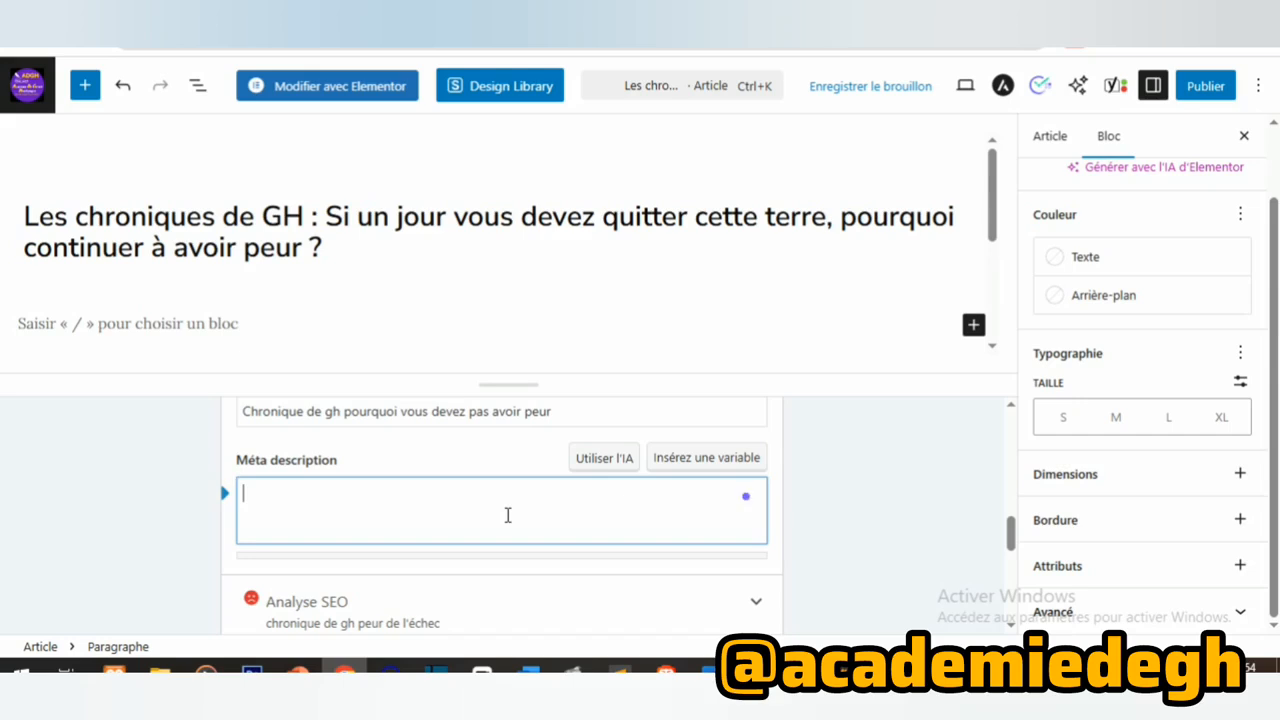
text(Déc)
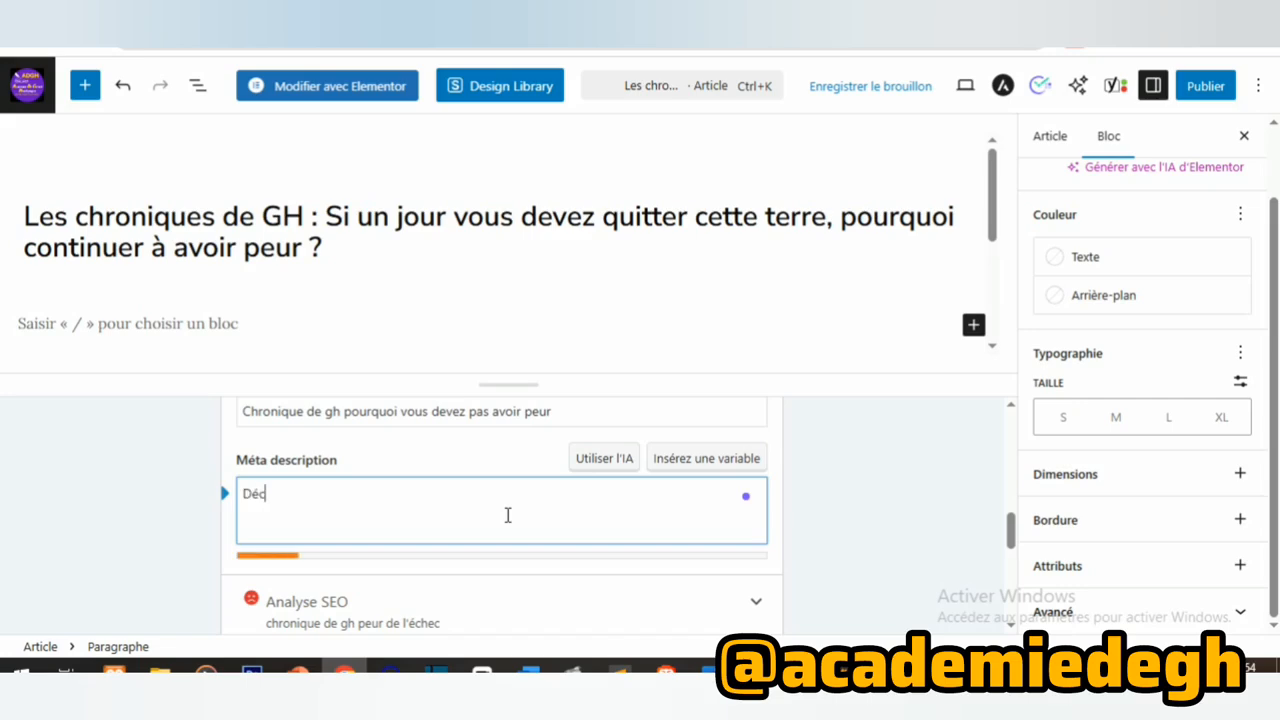
text(ouvrez la ch)
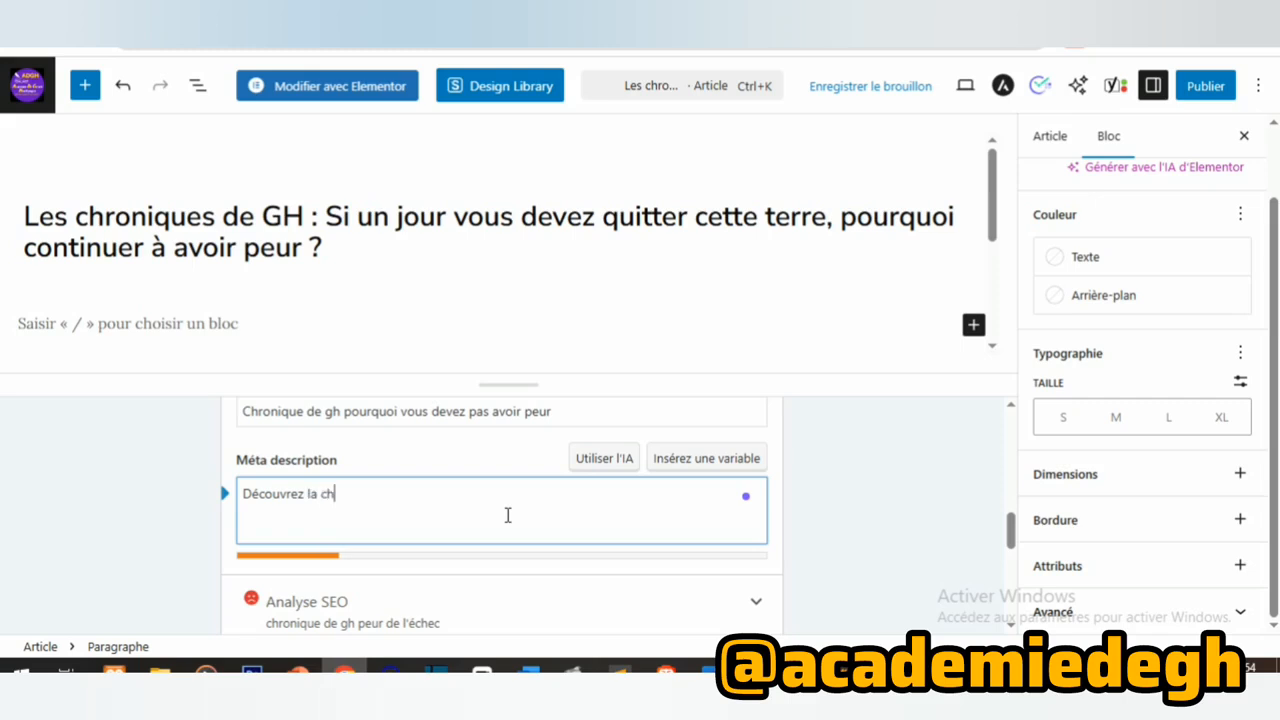
text(ronique de gh su)
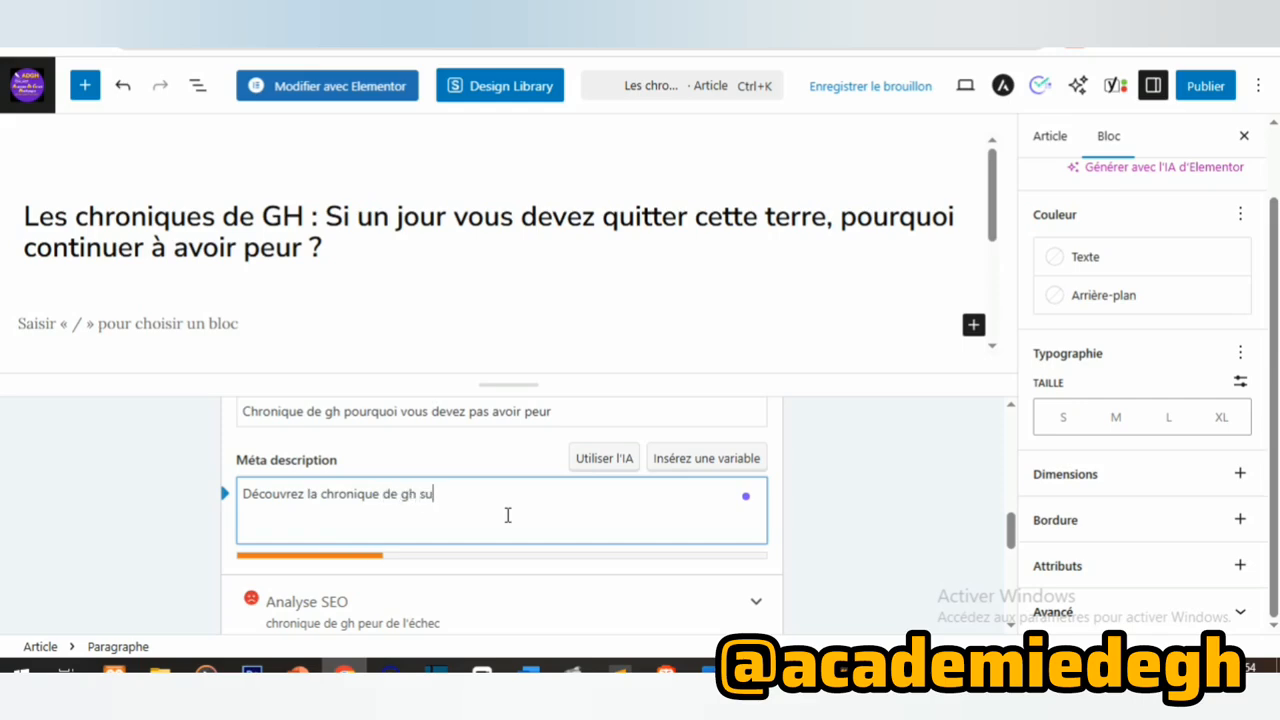
text(r co)
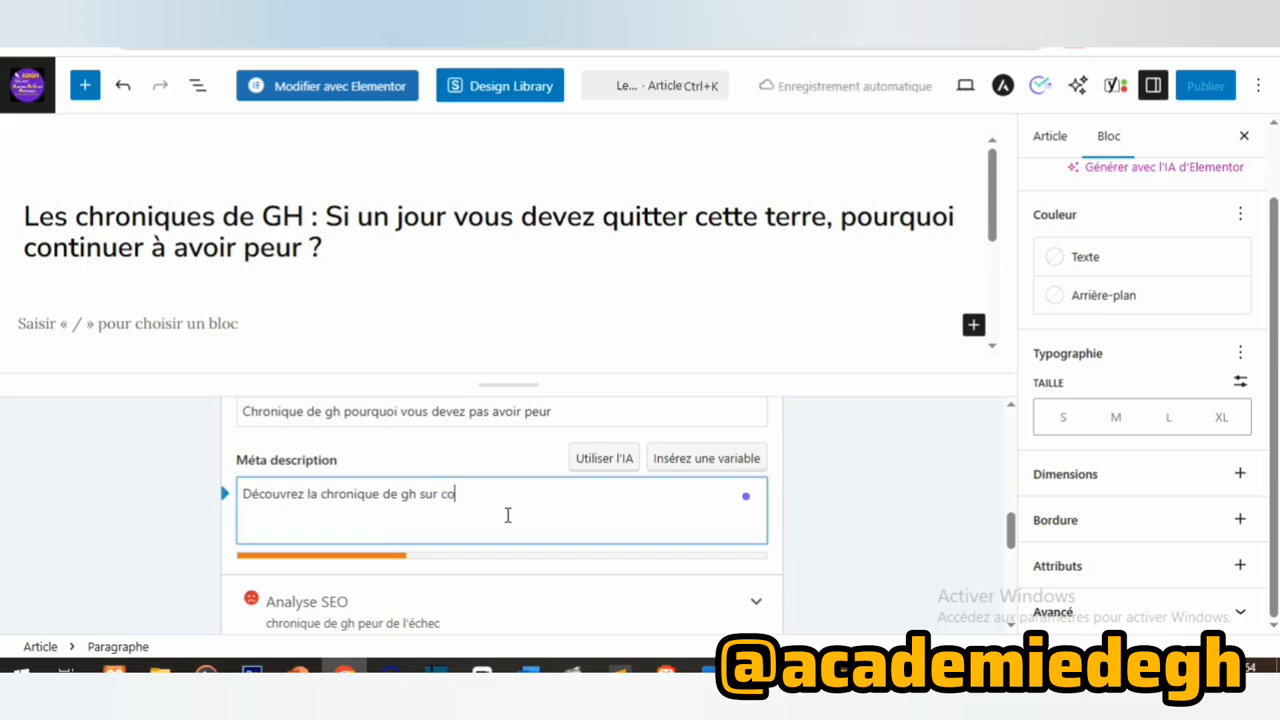
text(mman)
key(BackSpace)
key(BackSpace)
text(ent)
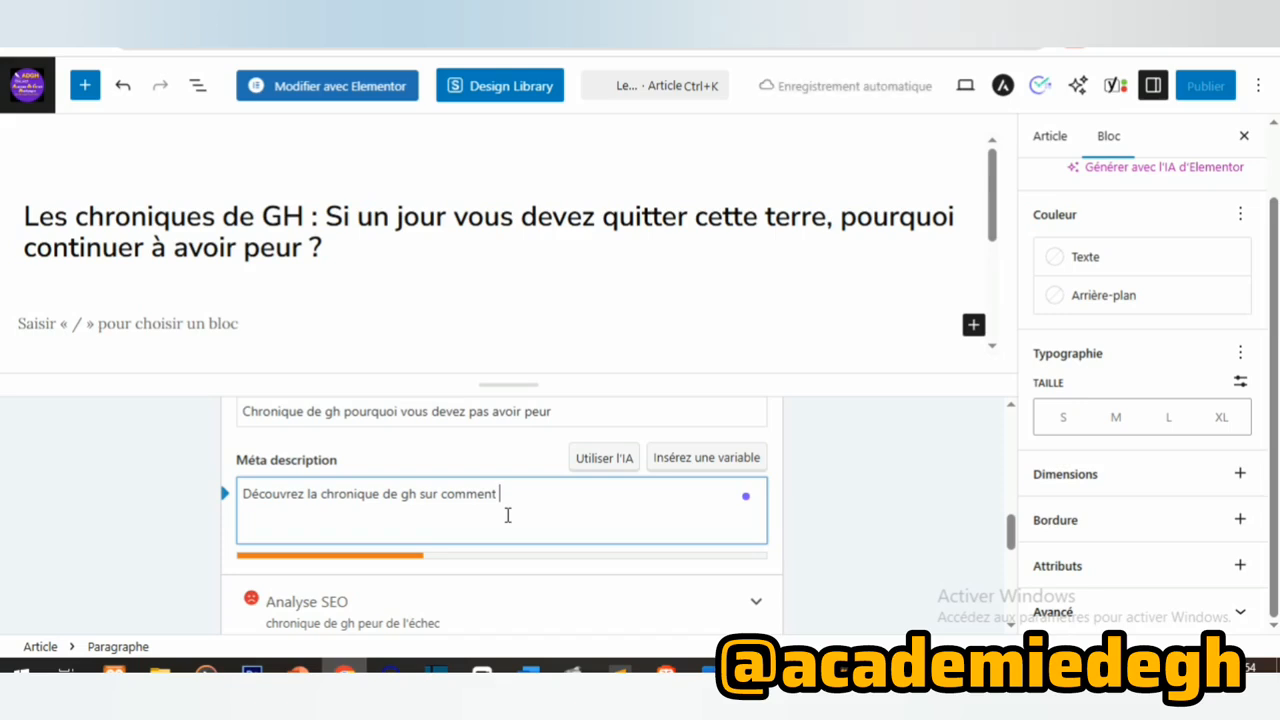
text( vous devez pas avoi)
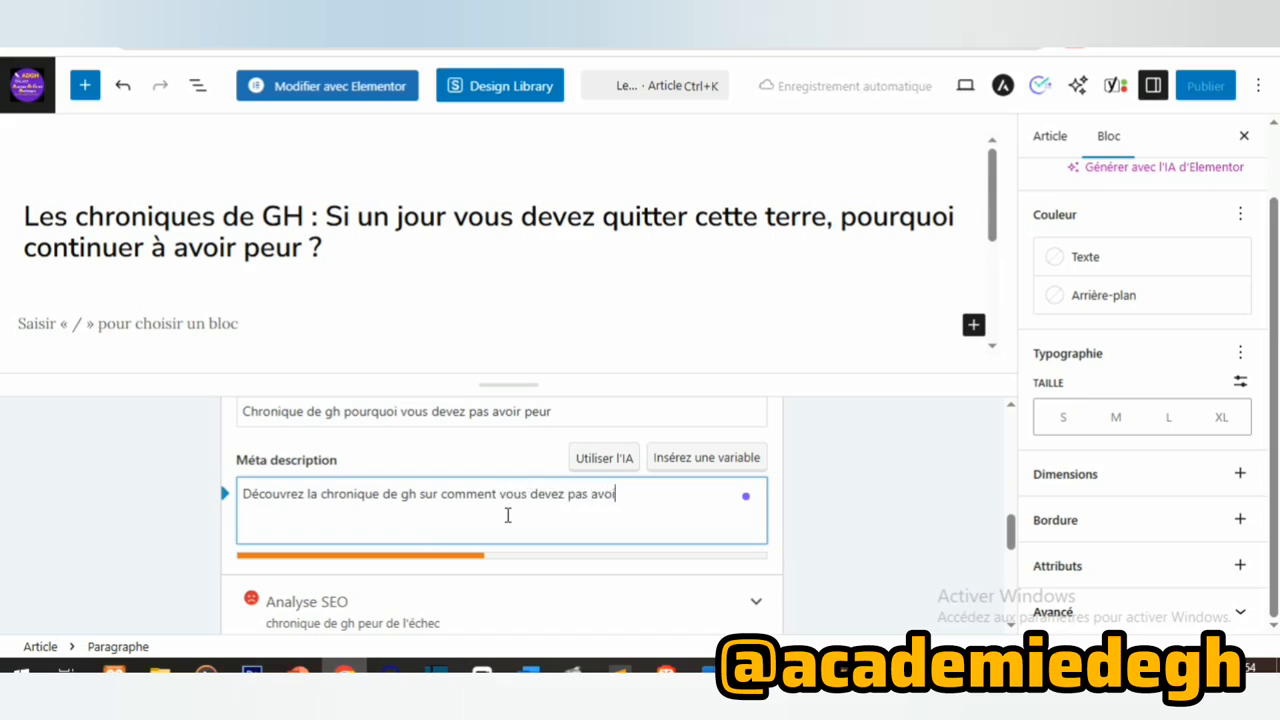
text(r peur )
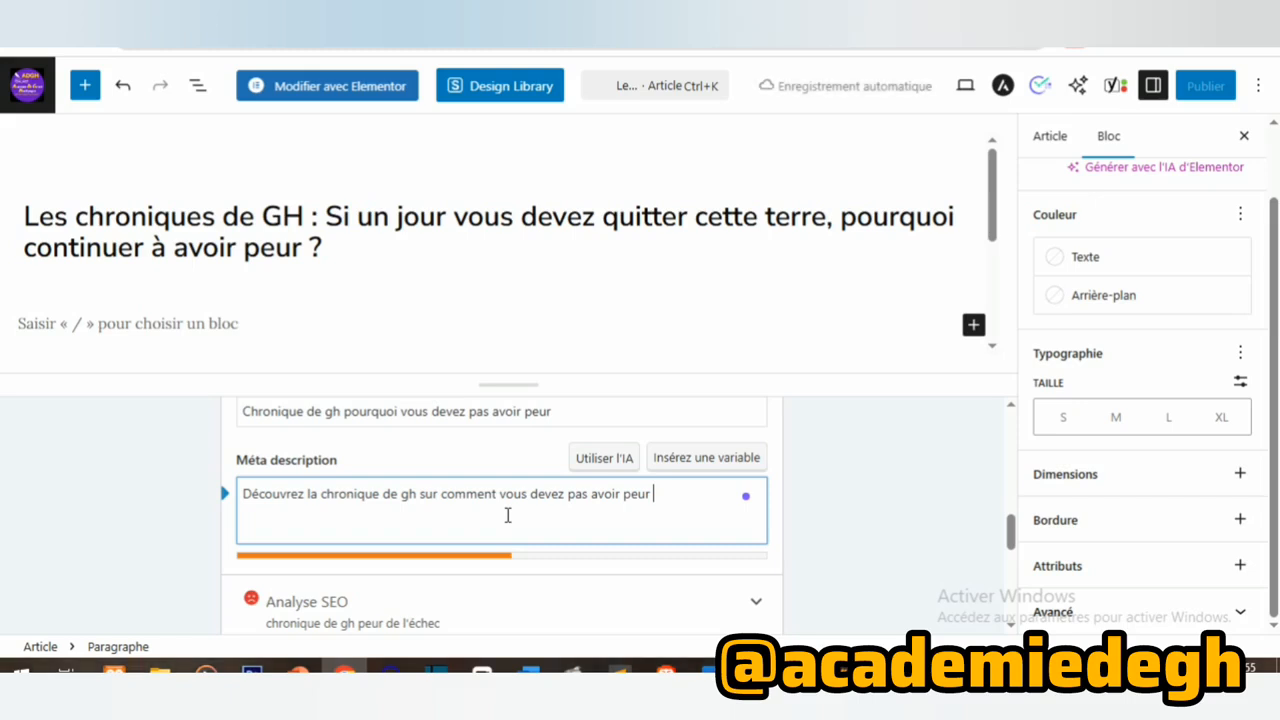
text(puisque )
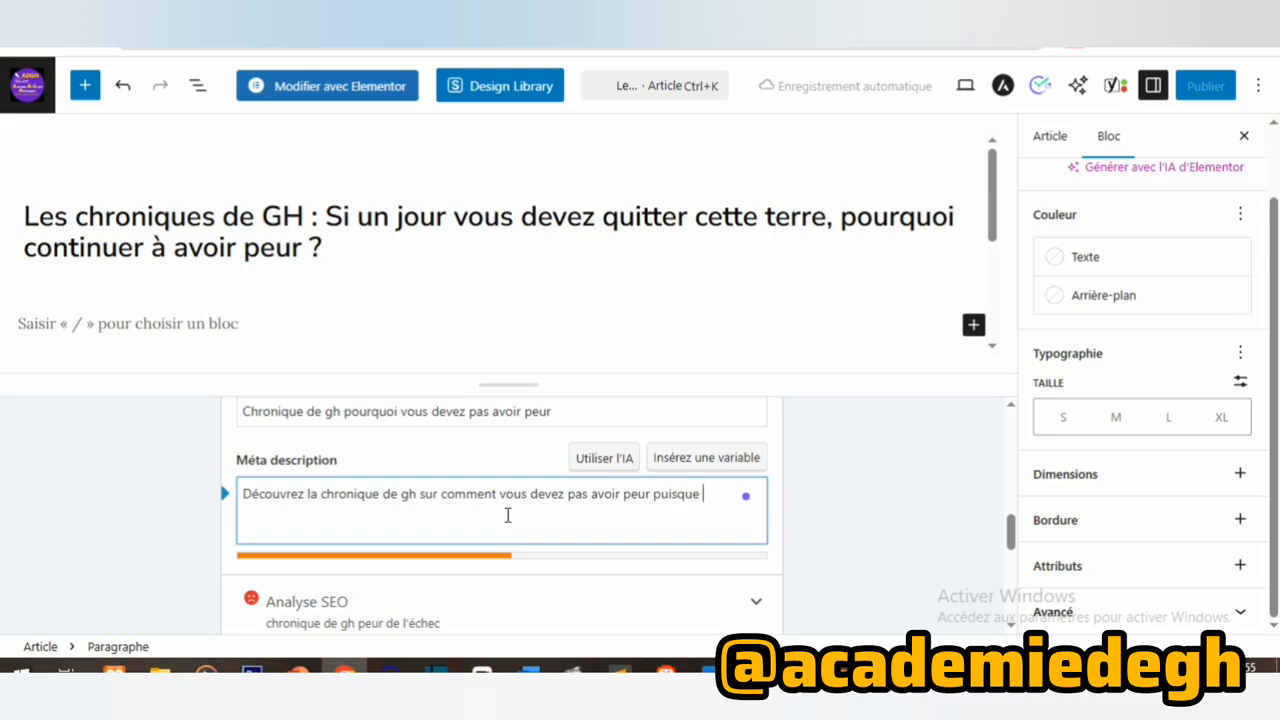
text(un jour vous )
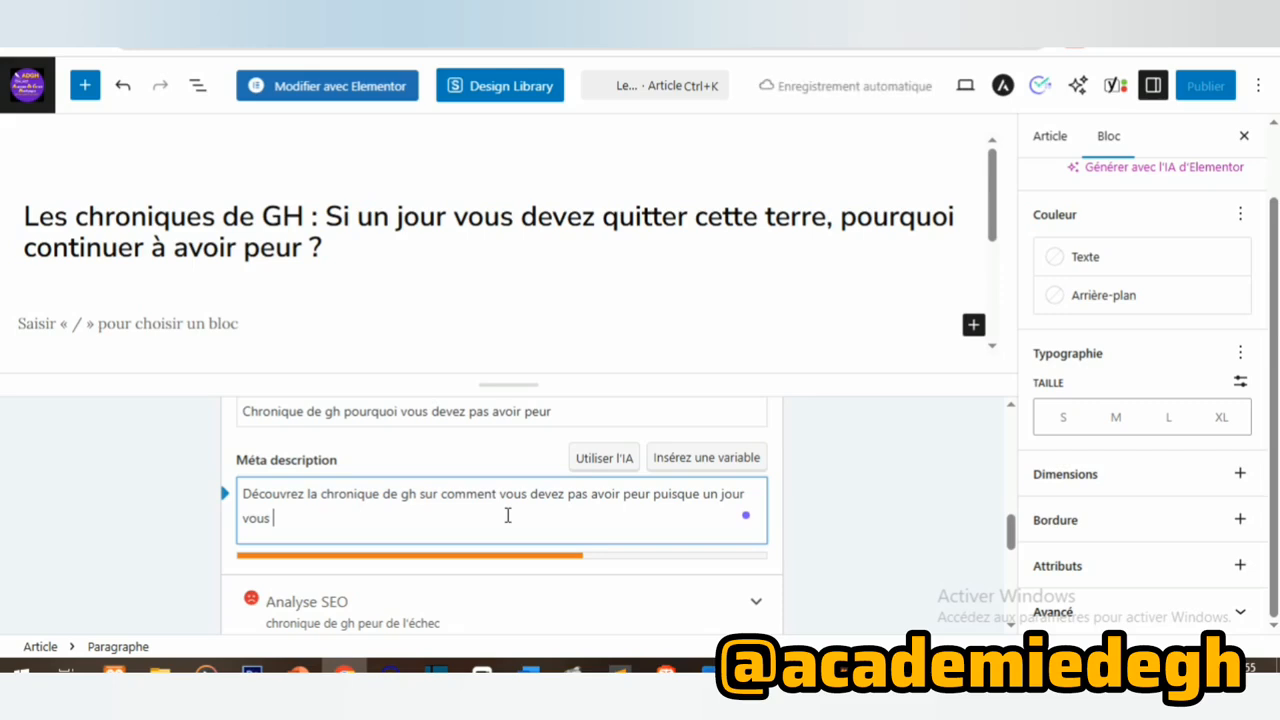
text(êtes cencé)
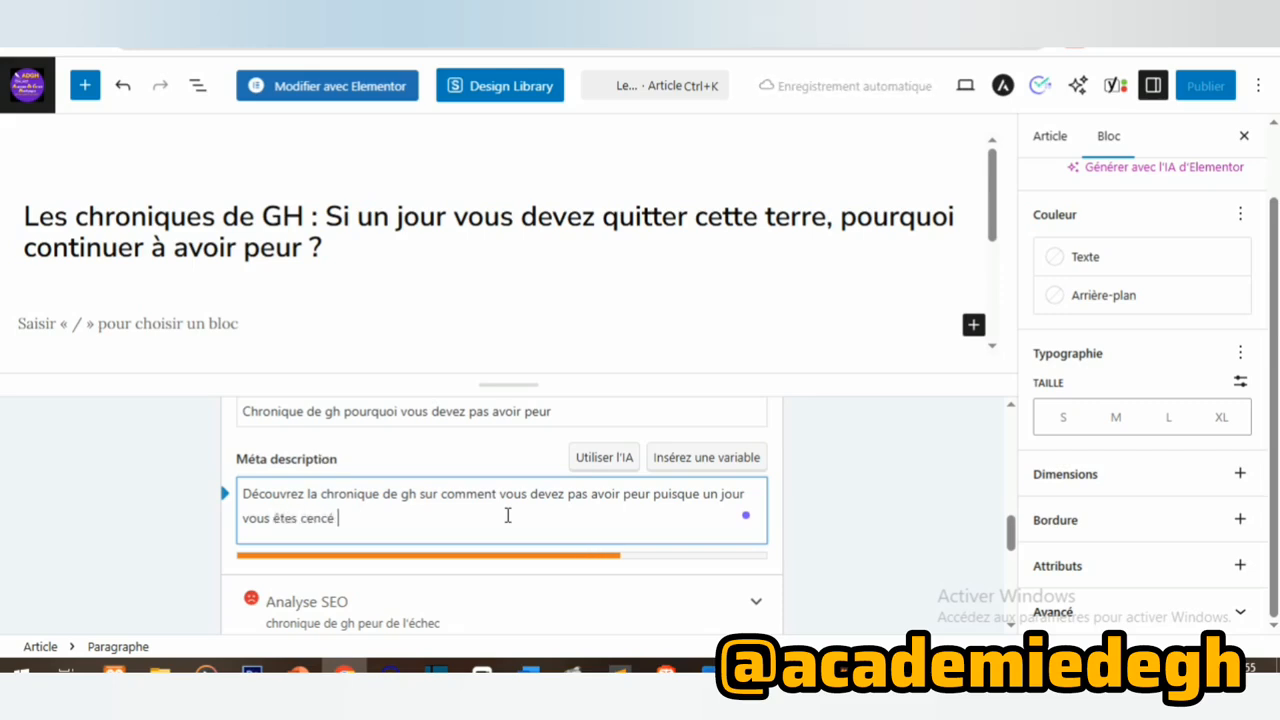
text( mourir)
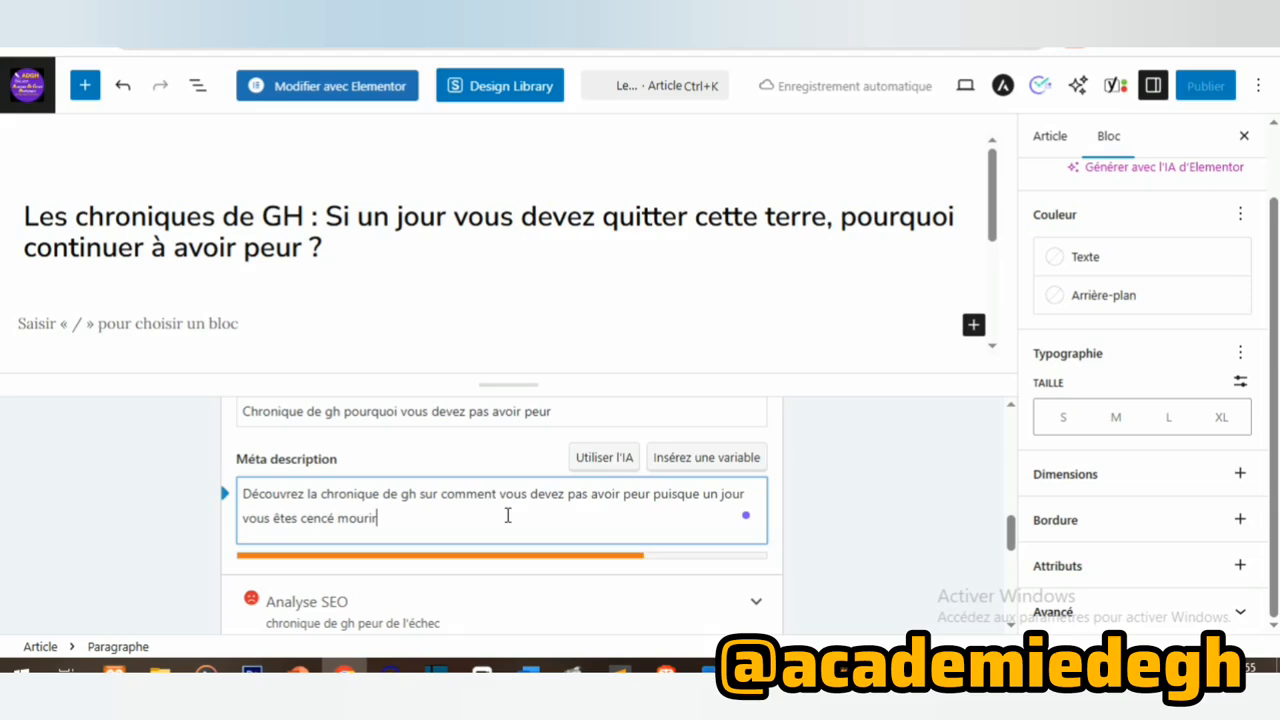
text(.)
click(860, 500)
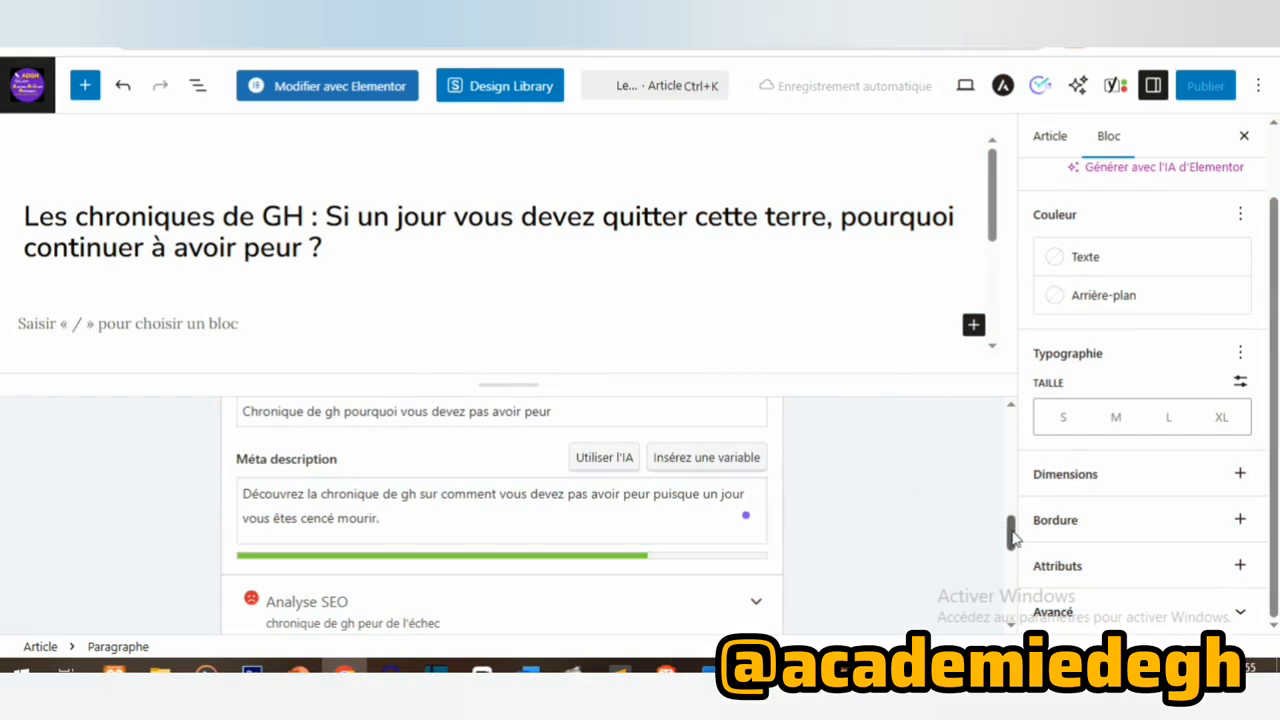
drag(1013, 538, 1017, 537)
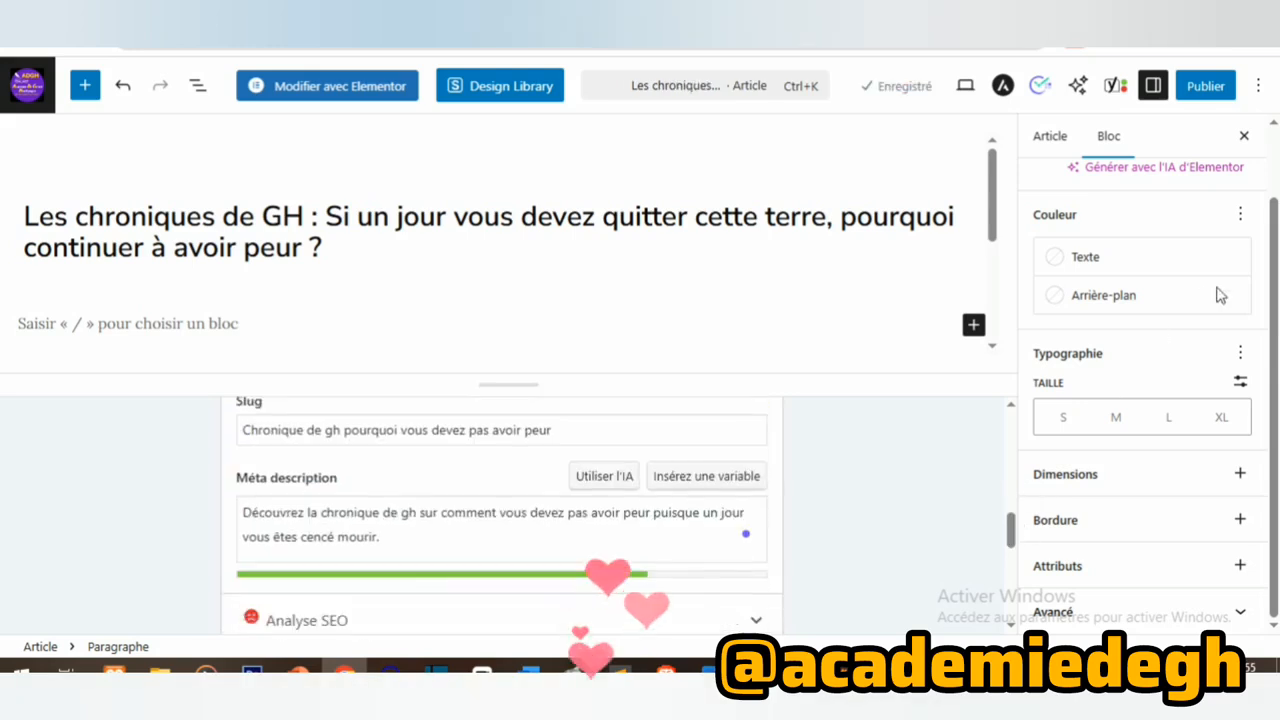
Review the article-level settings, including the Yoast SEO scores, the category list and the tags (Étiquettes)
click(1052, 137)
scroll(1140, 400, down, 5)
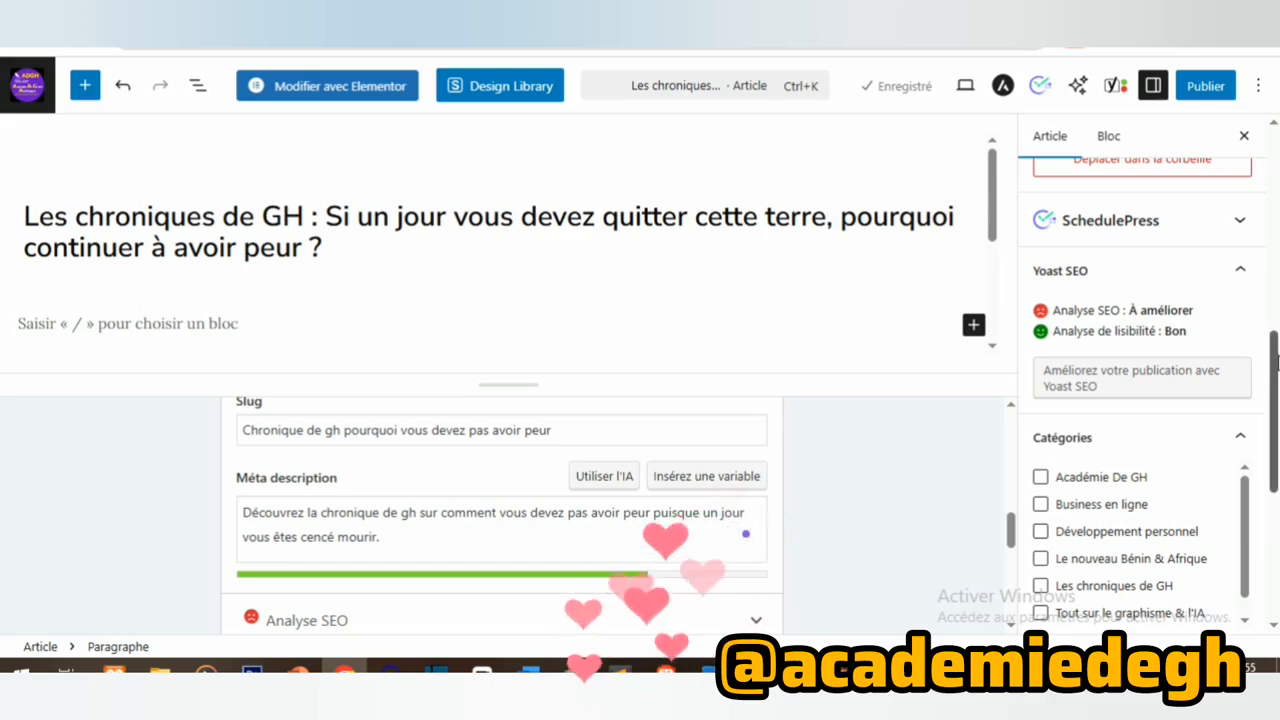
scroll(1255, 350, down, 4)
scroll(1200, 343, up, 4)
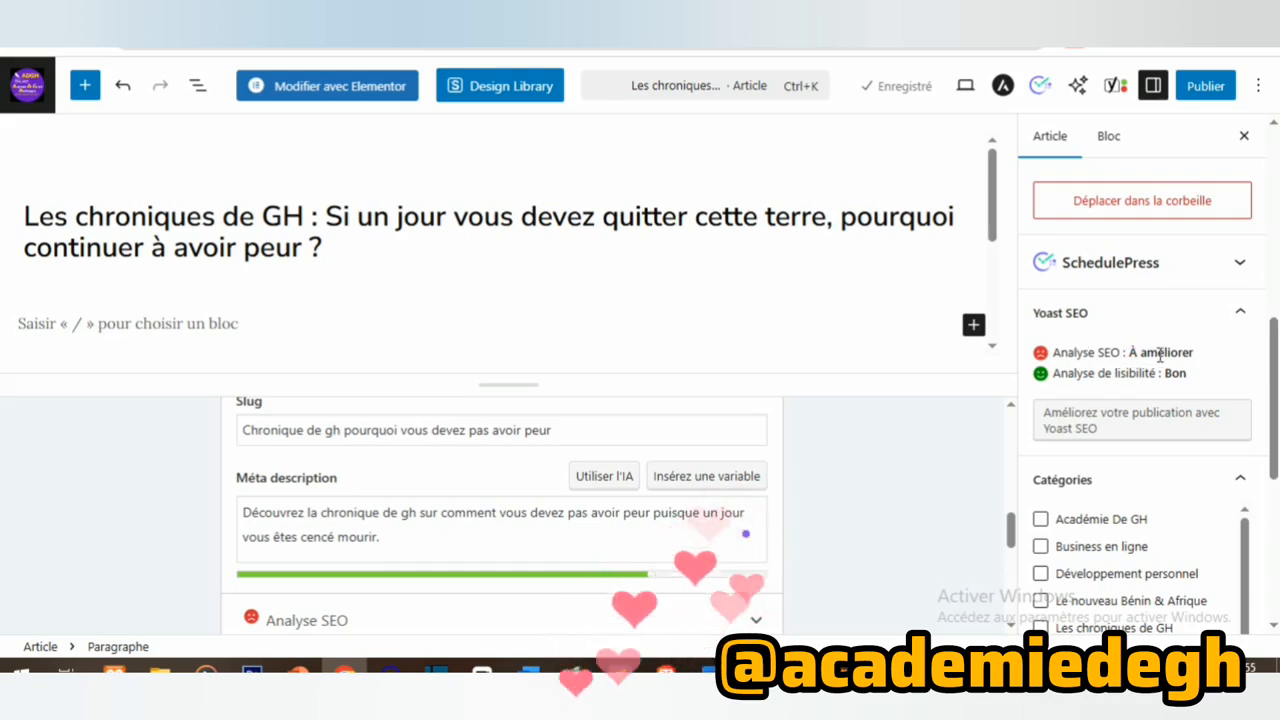
scroll(1220, 369, down, 3)
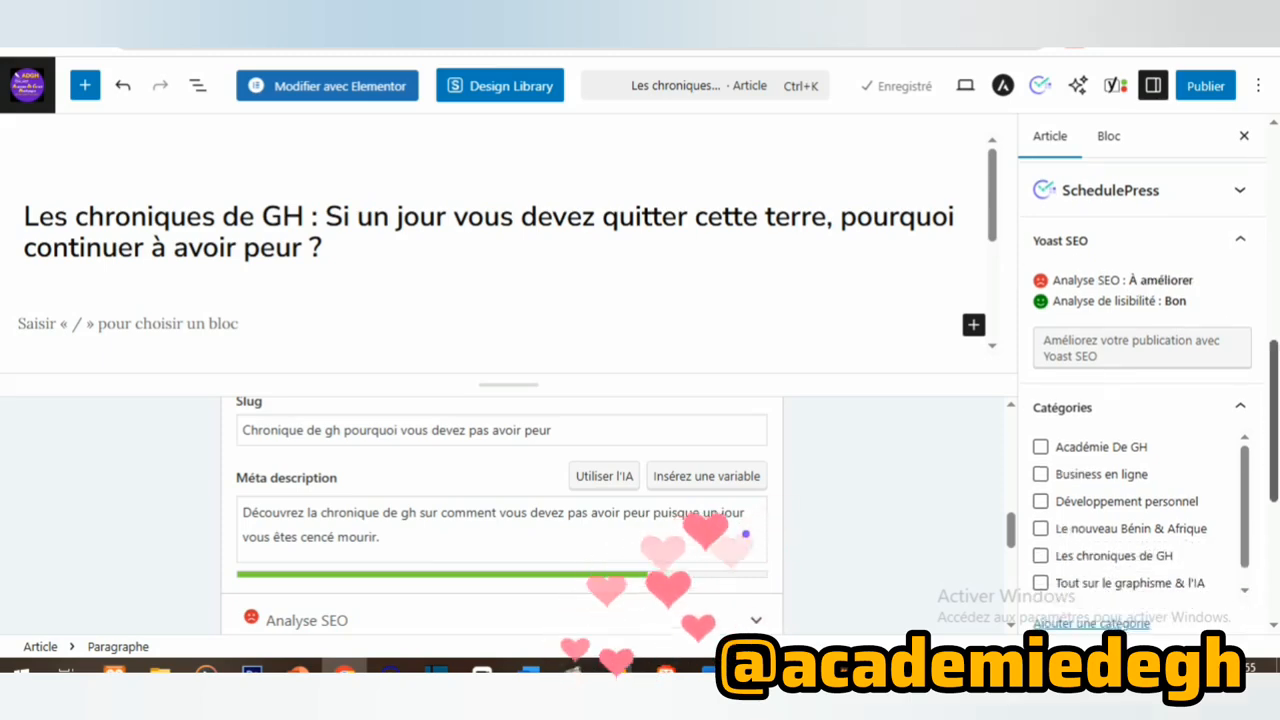
scroll(1140, 390, down, 2)
scroll(1140, 390, up, 5)
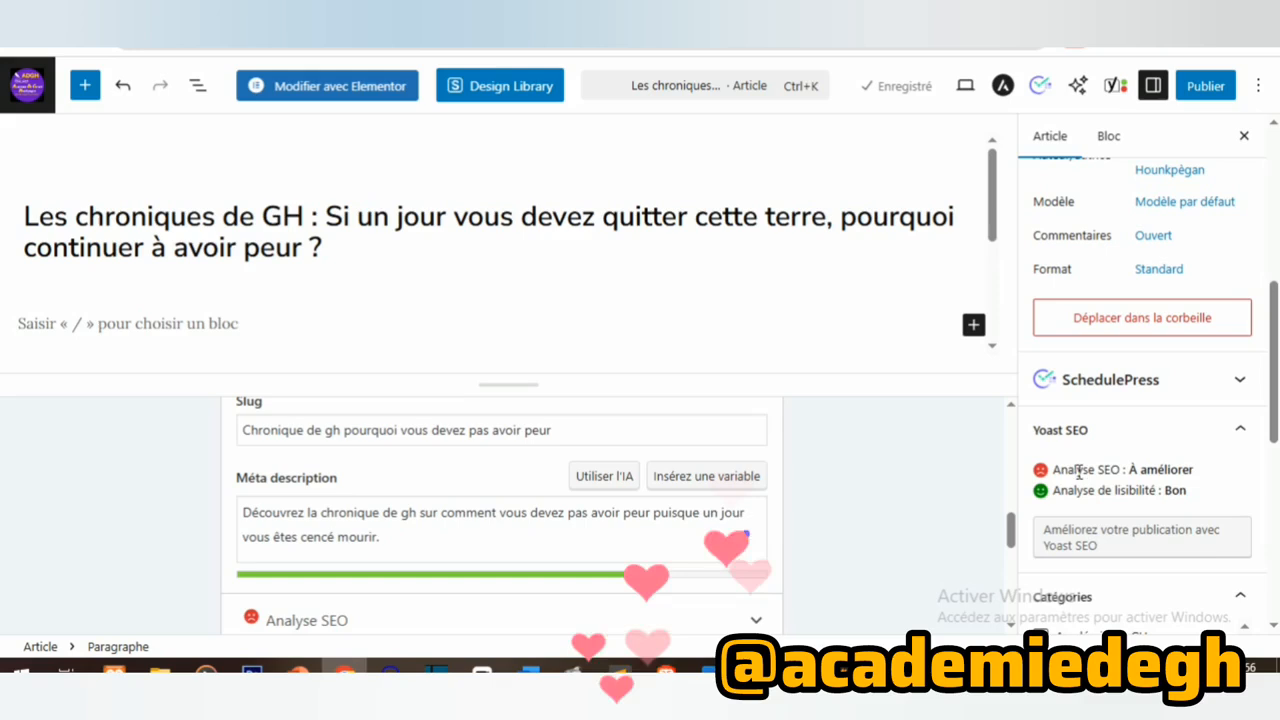
scroll(1166, 440, down, 5)
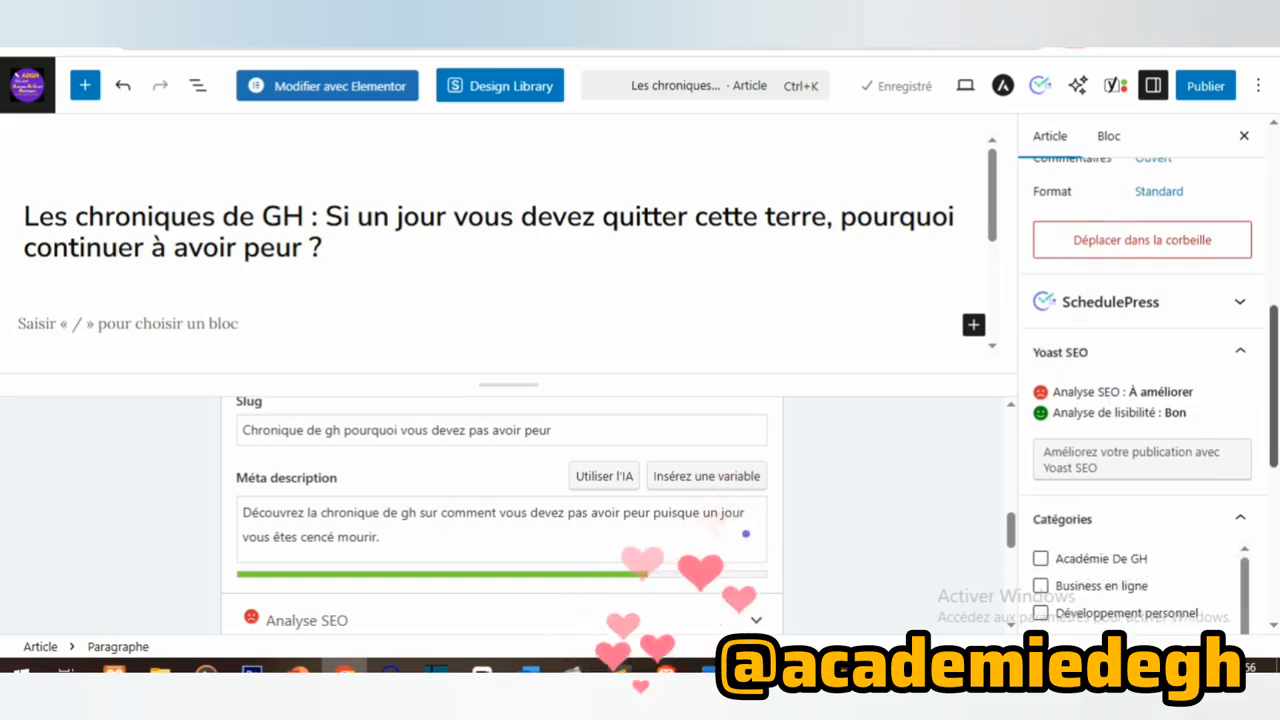
scroll(1142, 400, down, 2)
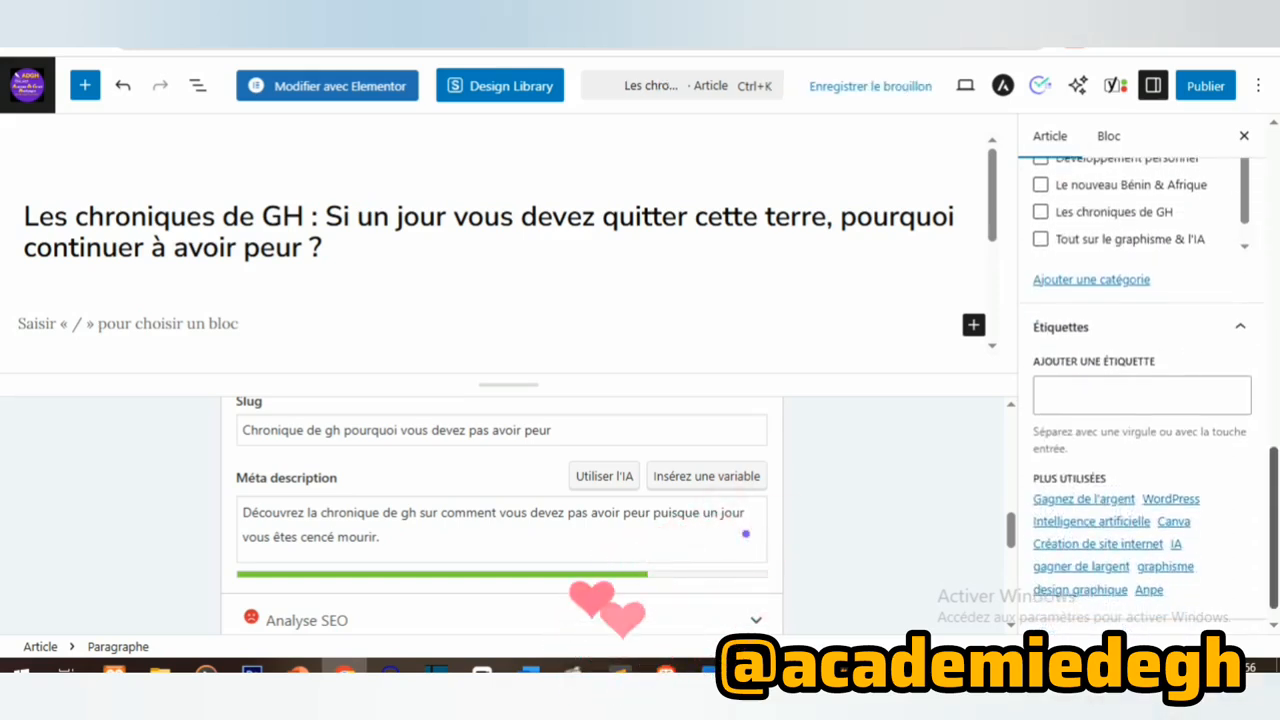
scroll(1142, 400, up, 4)
scroll(1140, 420, down, 3)
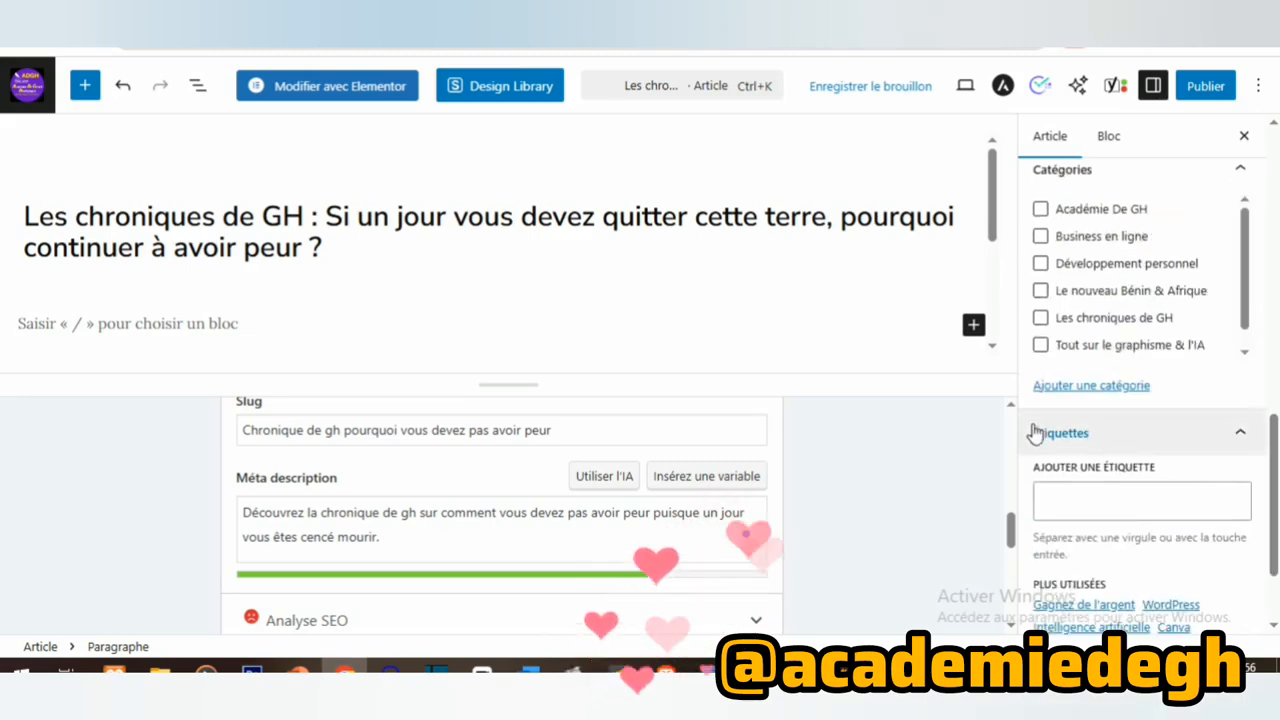
Look through the remaining Yoast SEO sections below the meta description, expanding and collapsing the cornerstone content option (Contenu pilier)
mouse_move(1013, 533)
mouse_down()
mouse_move(1012, 578)
mouse_move(1012, 545)
mouse_move(1013, 558)
mouse_up()
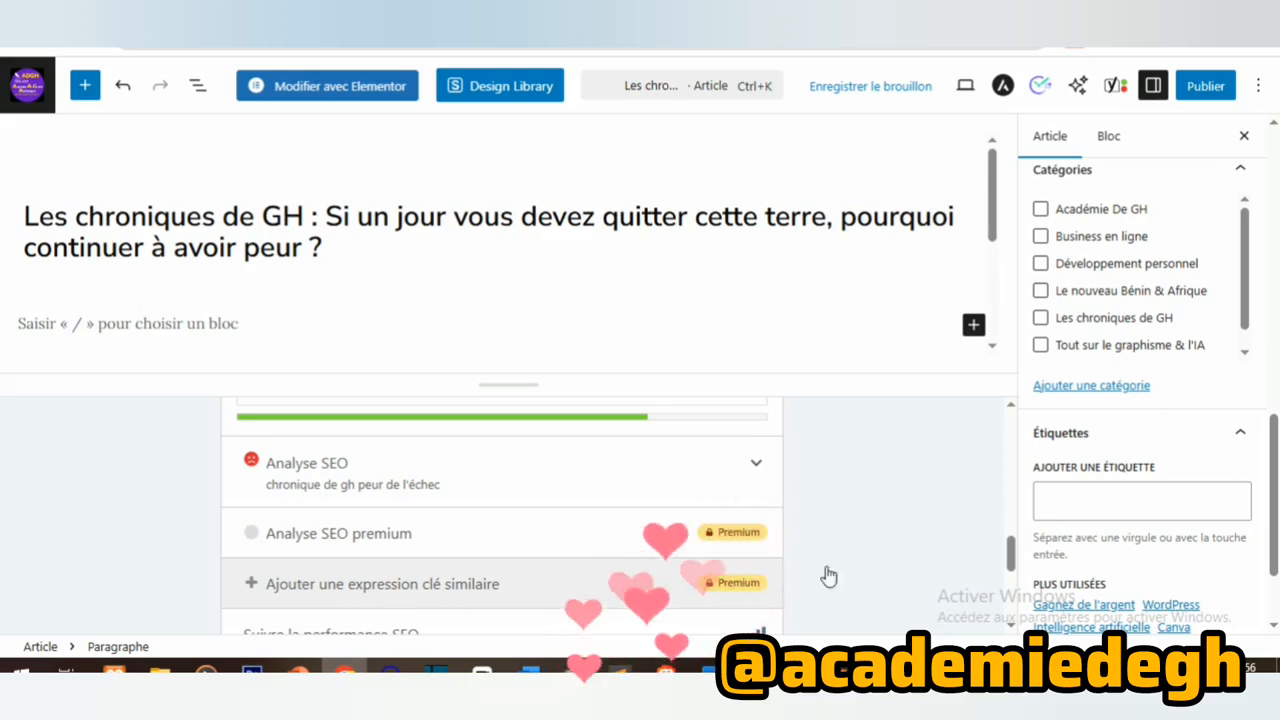
drag(1012, 565, 1018, 602)
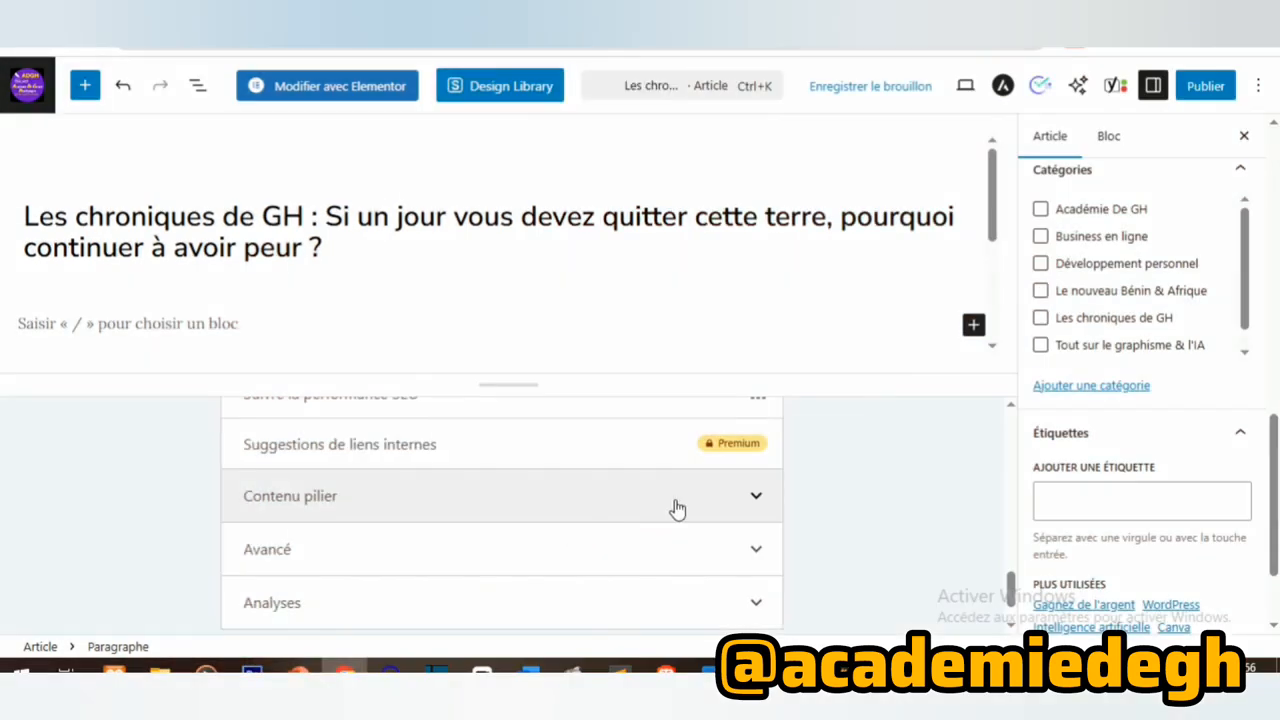
click(729, 508)
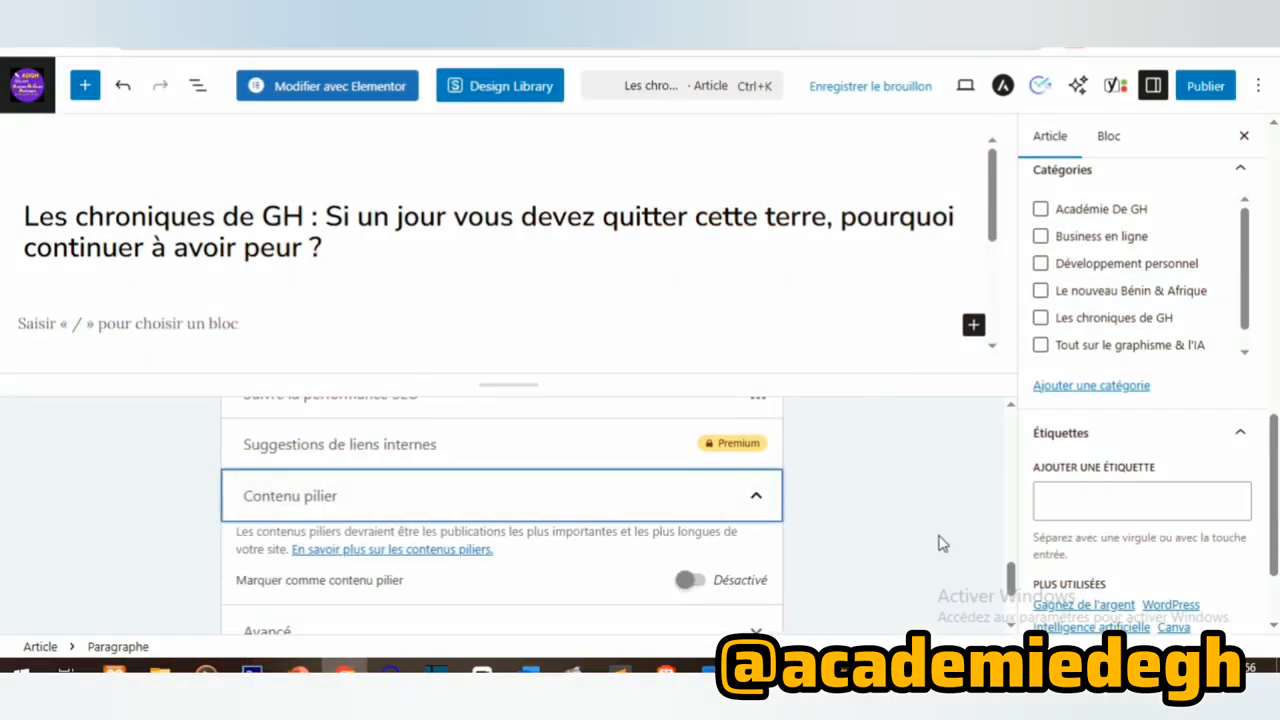
click(718, 514)
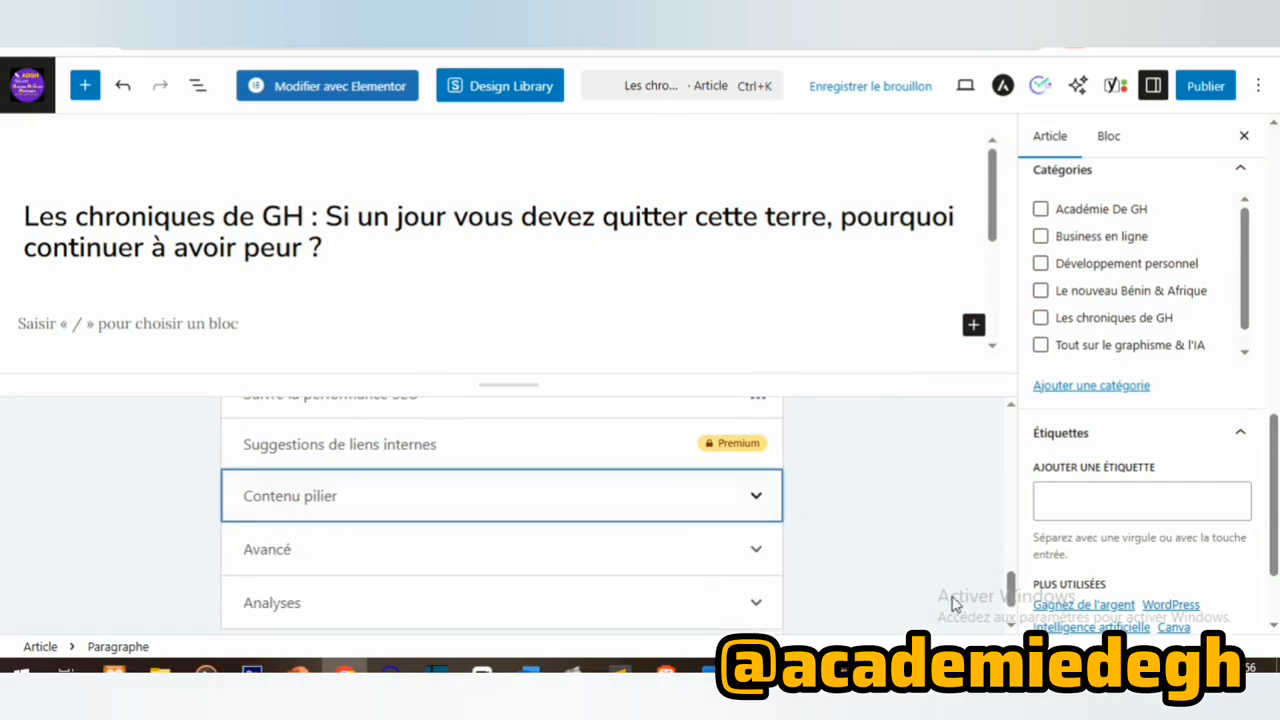
Examine the article's Yoast readability analysis (Lisibilité), covering both the problems and the already optimised points
drag(1011, 592, 1018, 430)
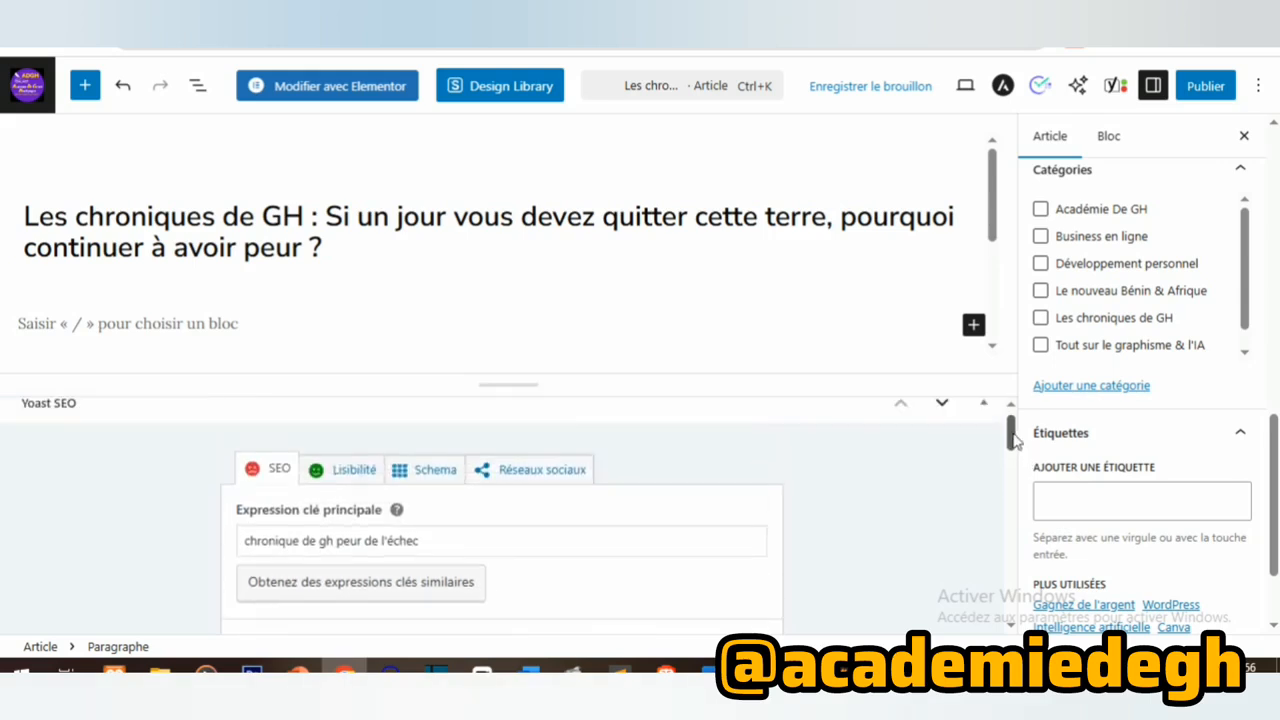
click(350, 478)
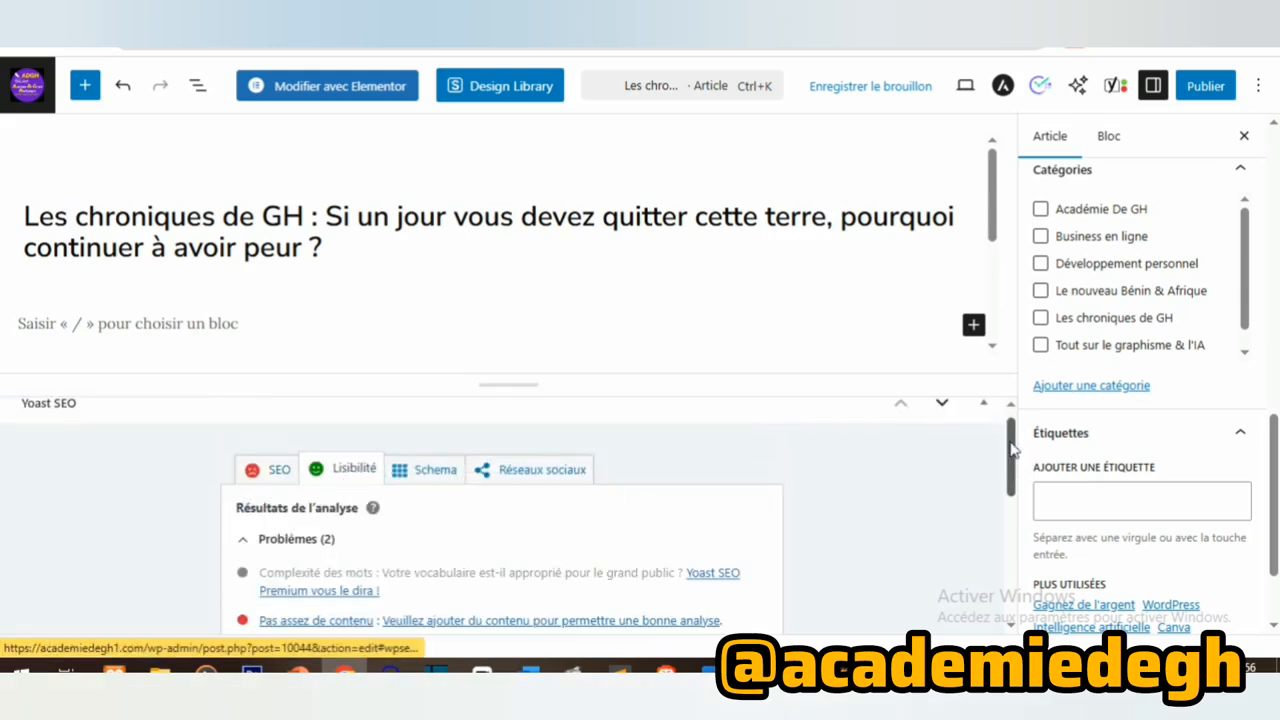
drag(1012, 450, 1022, 495)
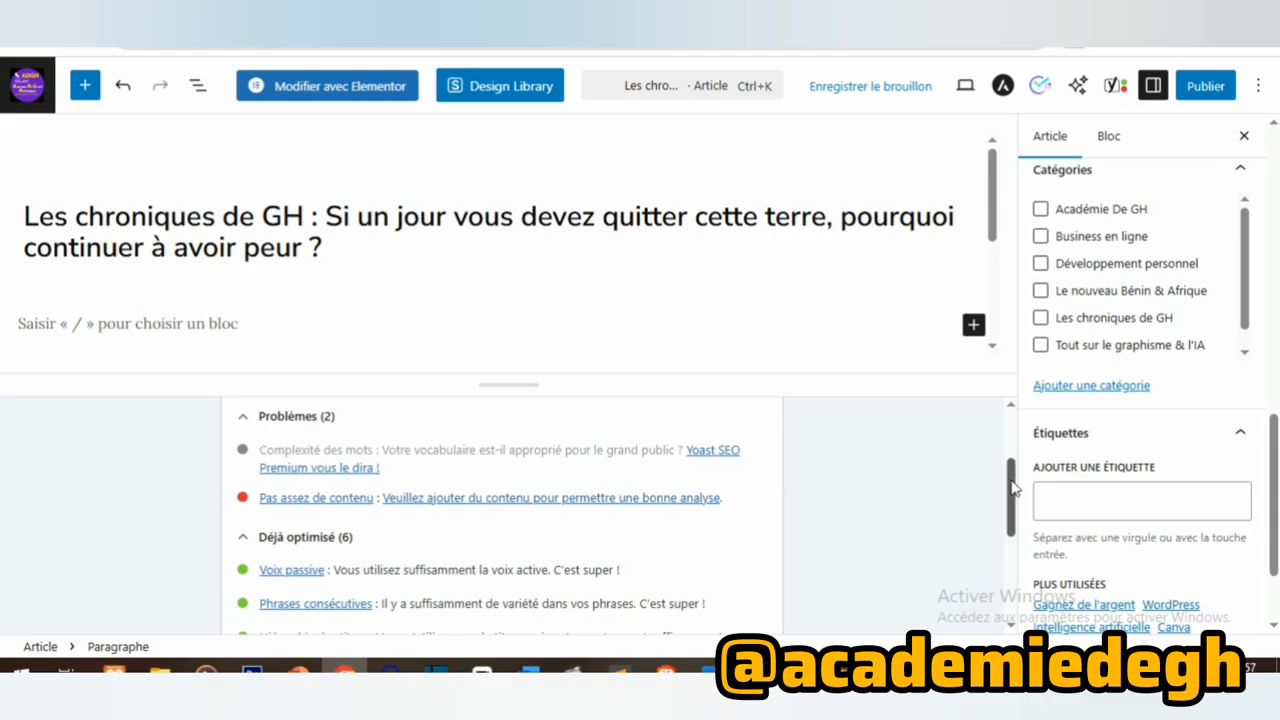
drag(1012, 488, 1014, 523)
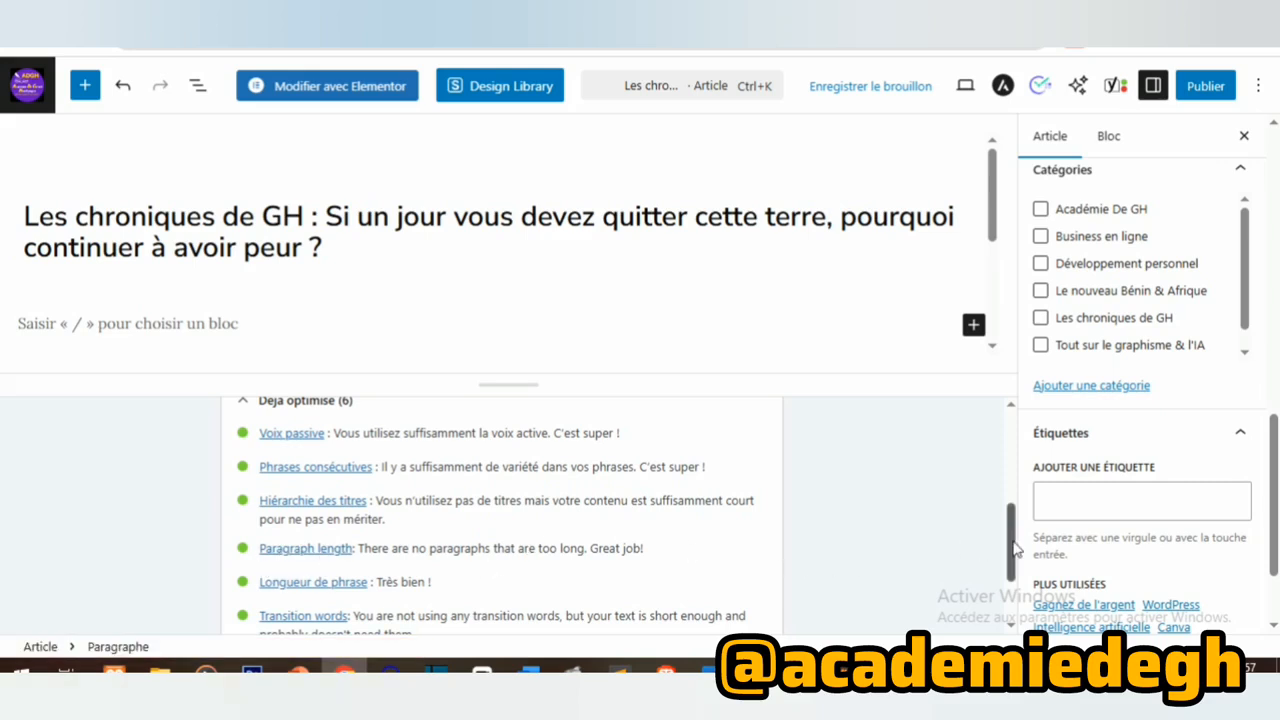
drag(1014, 548, 1020, 590)
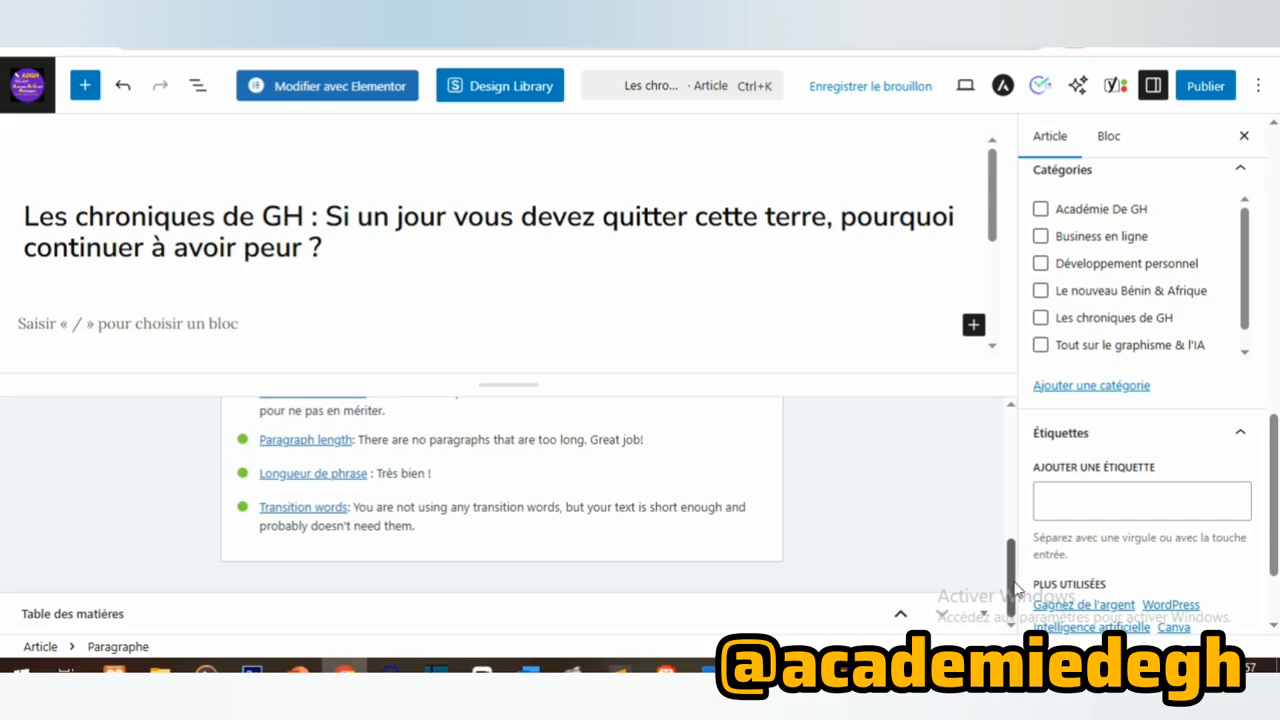
drag(1015, 578, 1017, 434)
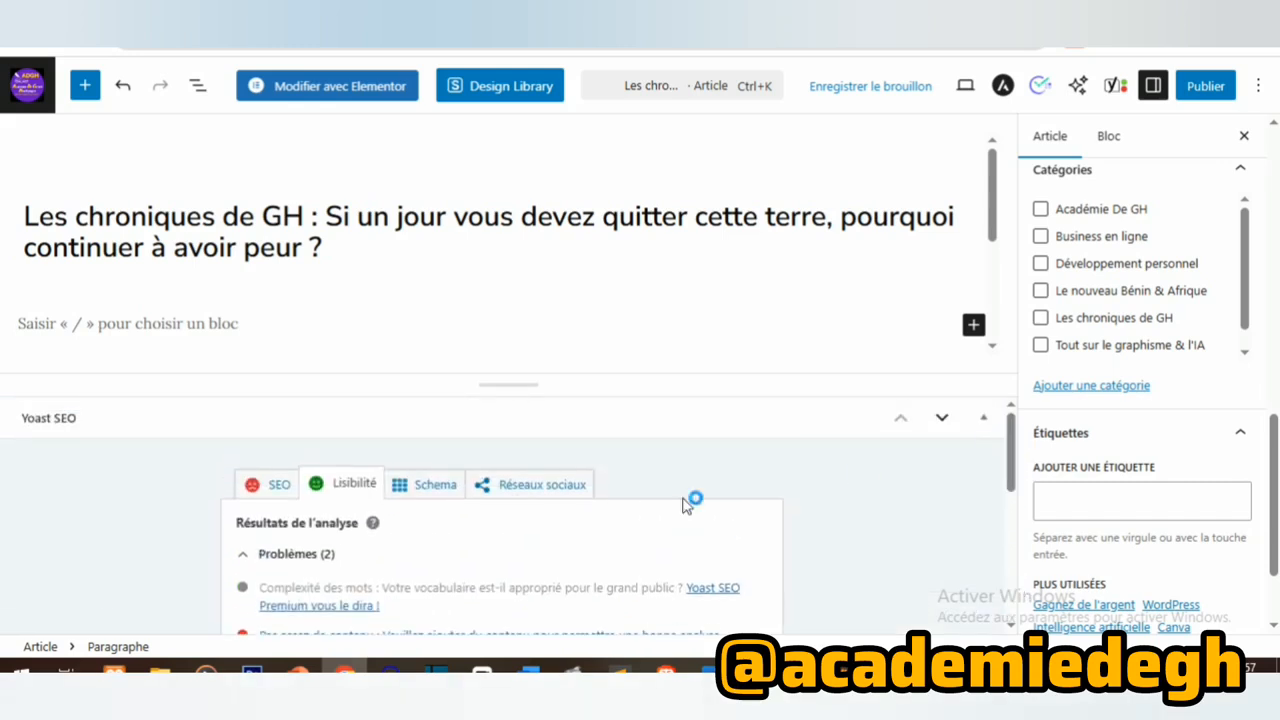
View the Yoast Schema settings and the social media appearance settings (Réseaux sociaux), including the social title and description fields
click(420, 490)
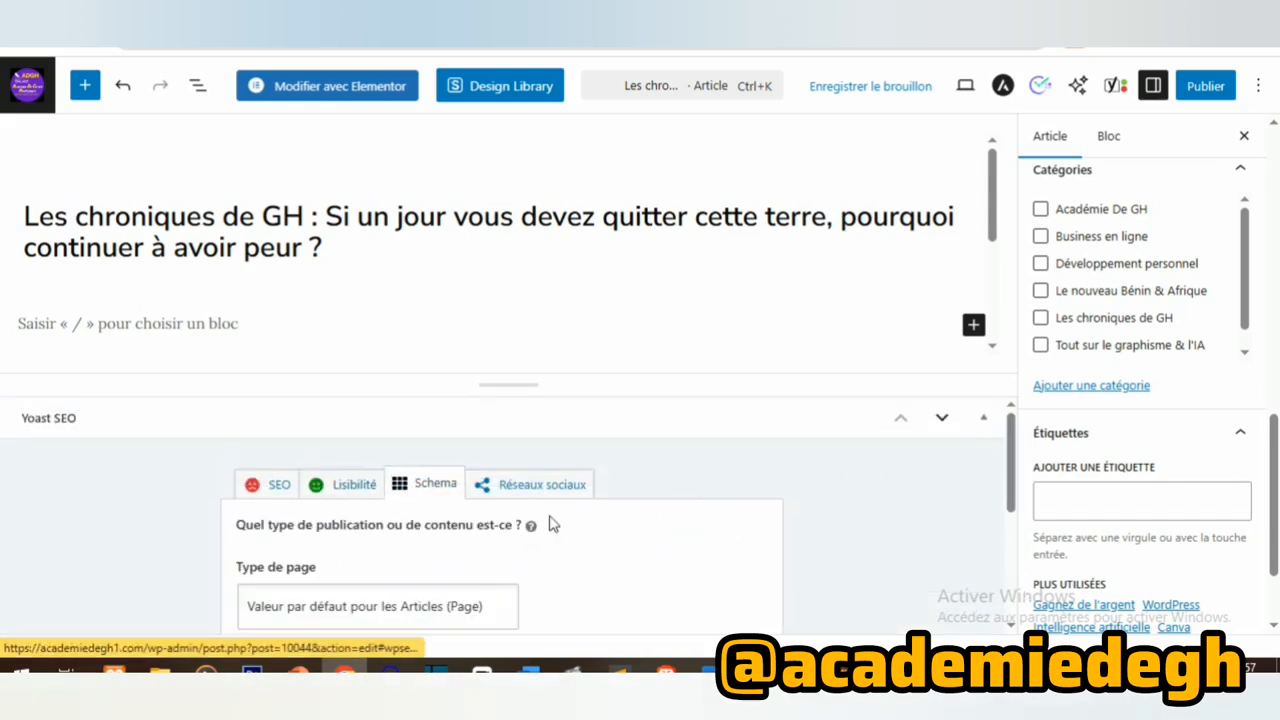
mouse_move(1009, 463)
mouse_down()
mouse_move(1020, 567)
mouse_move(1007, 442)
mouse_up()
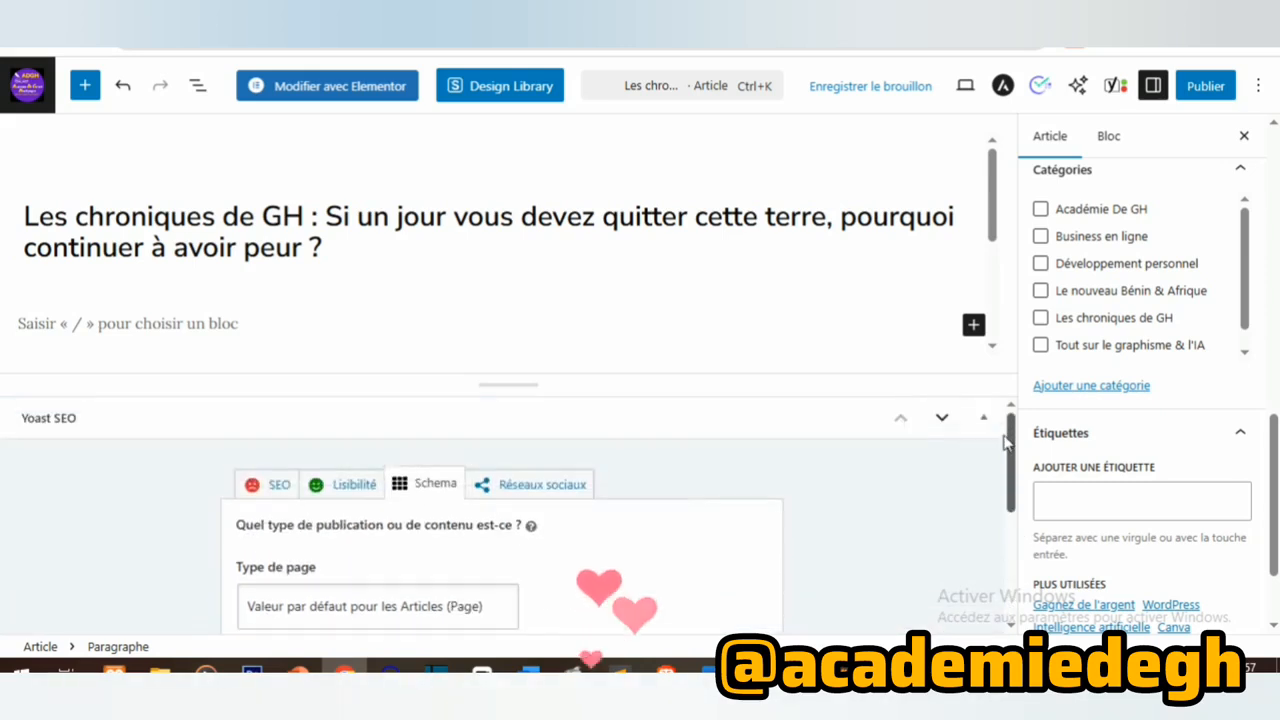
click(562, 483)
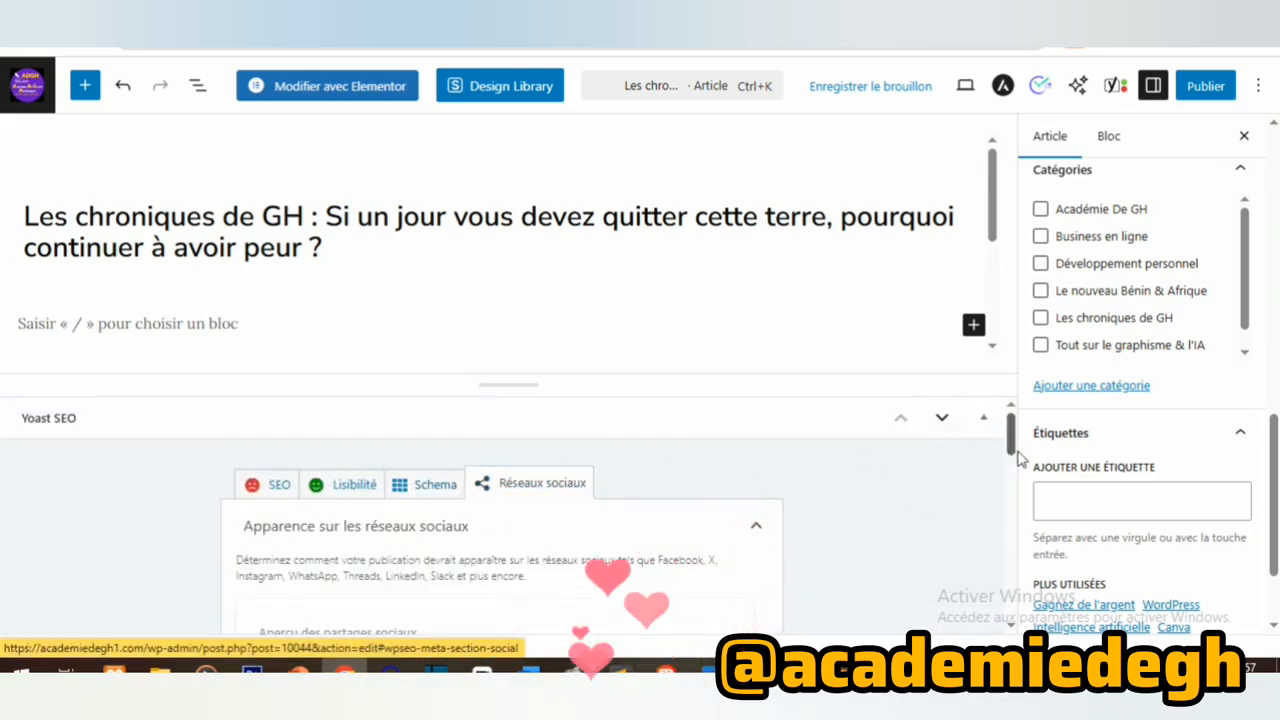
drag(1010, 432, 1022, 563)
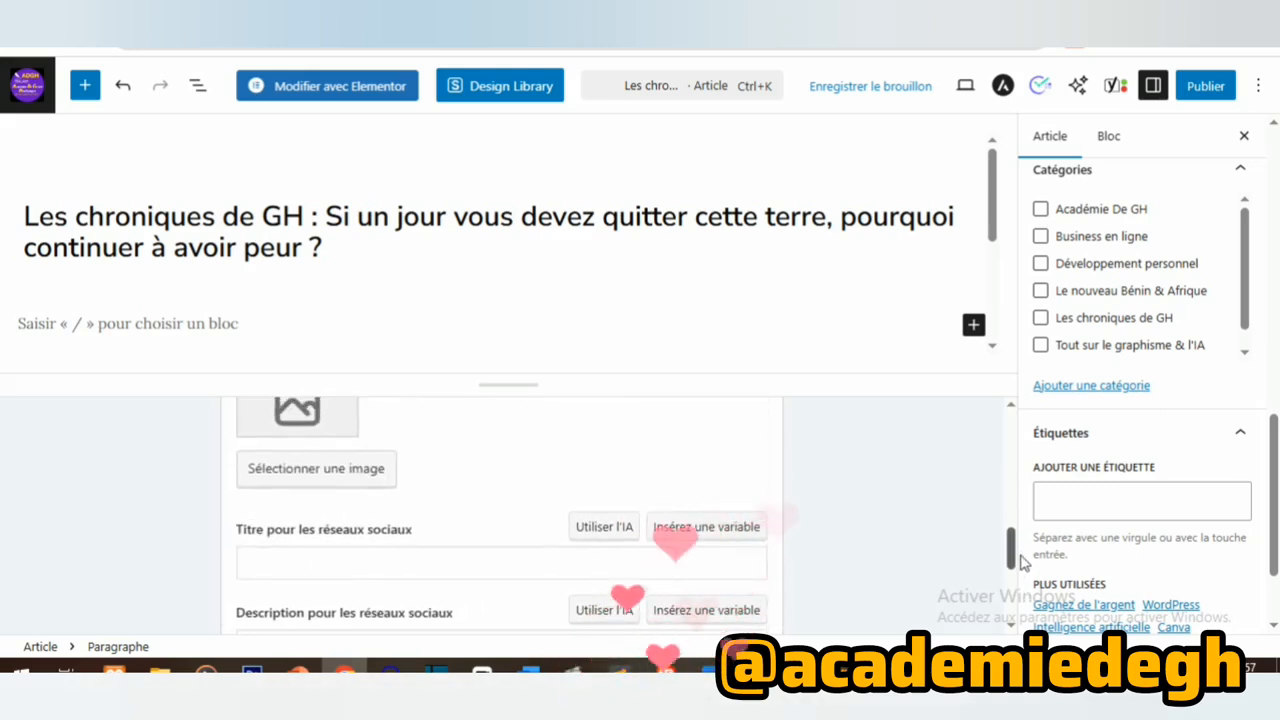
click(630, 563)
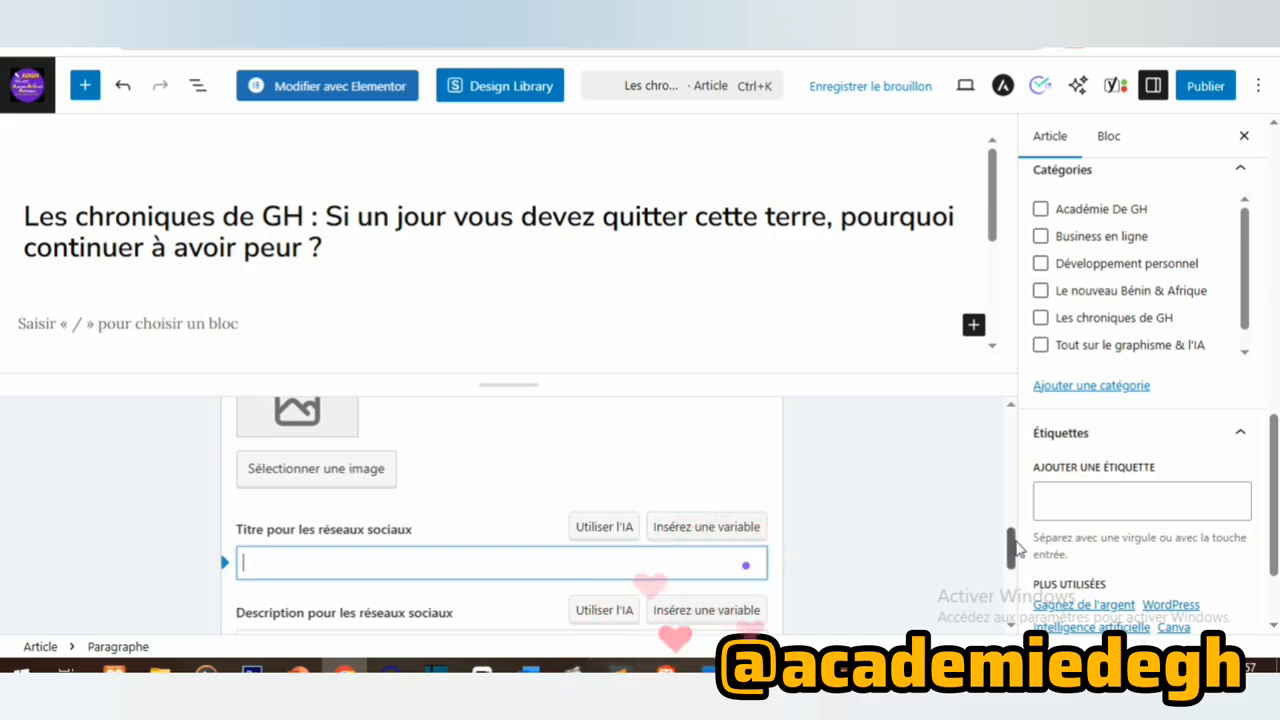
drag(1009, 543, 1006, 442)
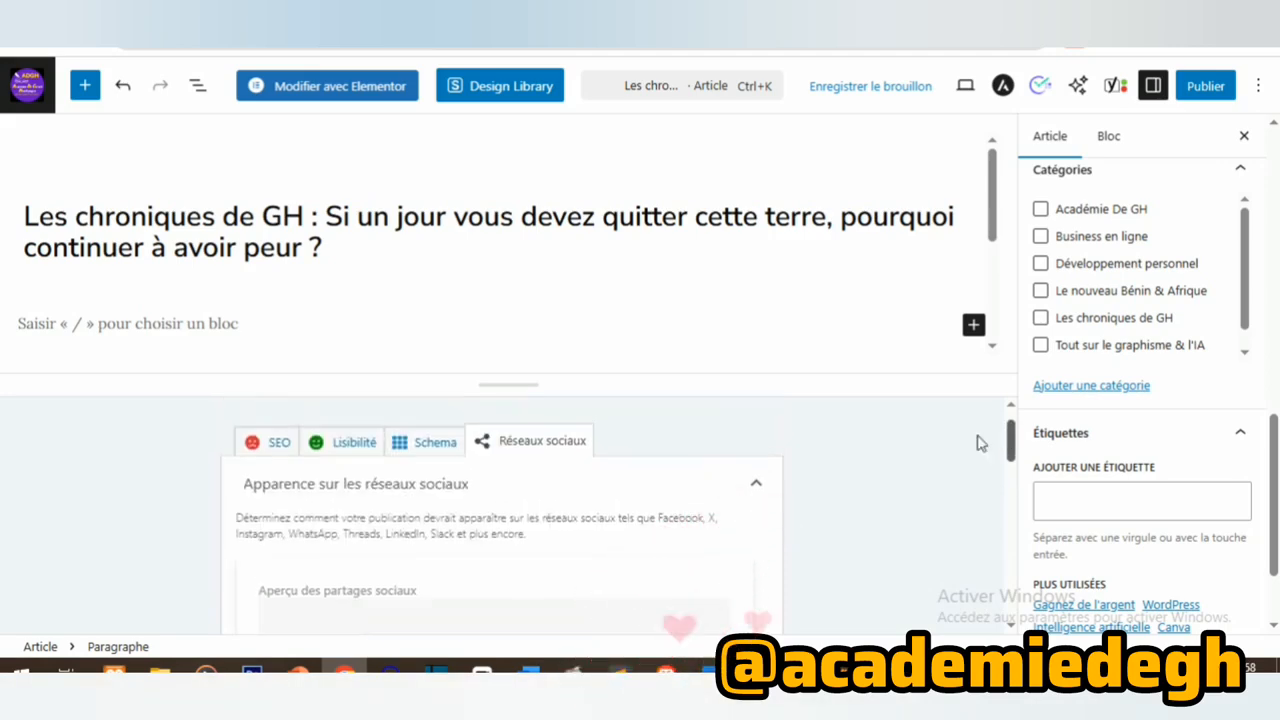
Return to the Yoast SEO settings and check the keyphrase and the mobile search result preview
click(269, 449)
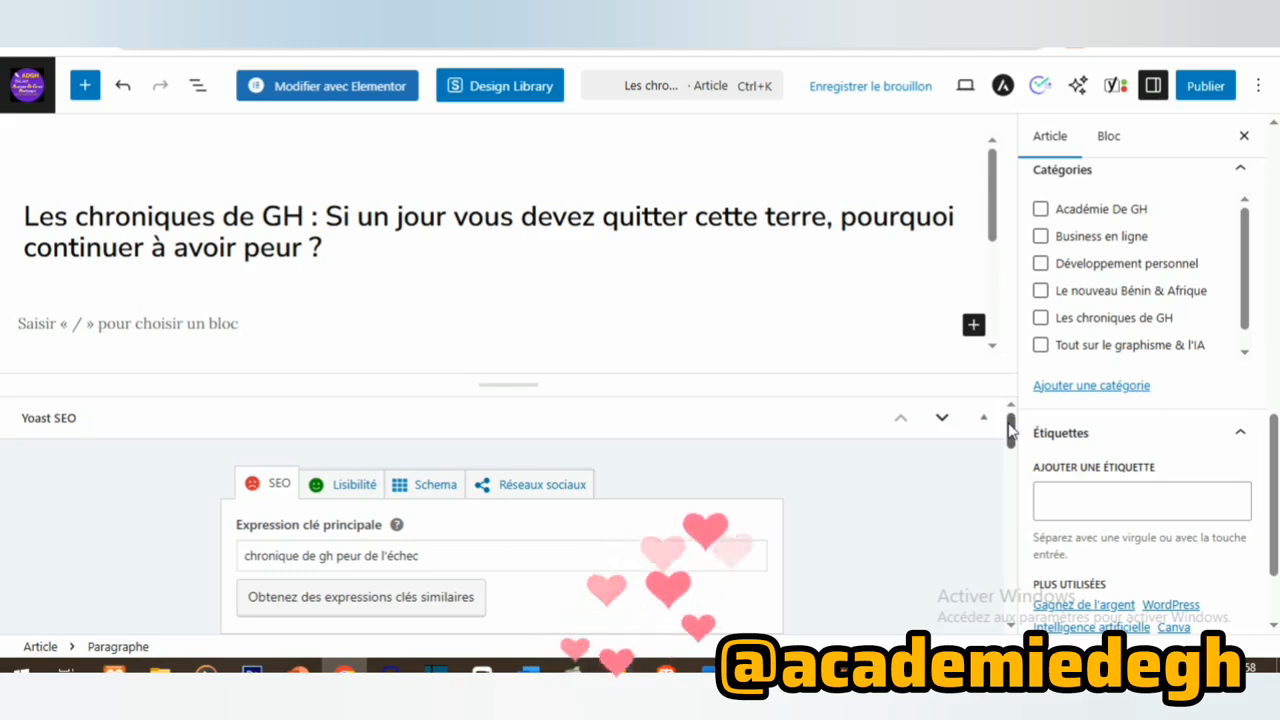
drag(1010, 430, 1011, 477)
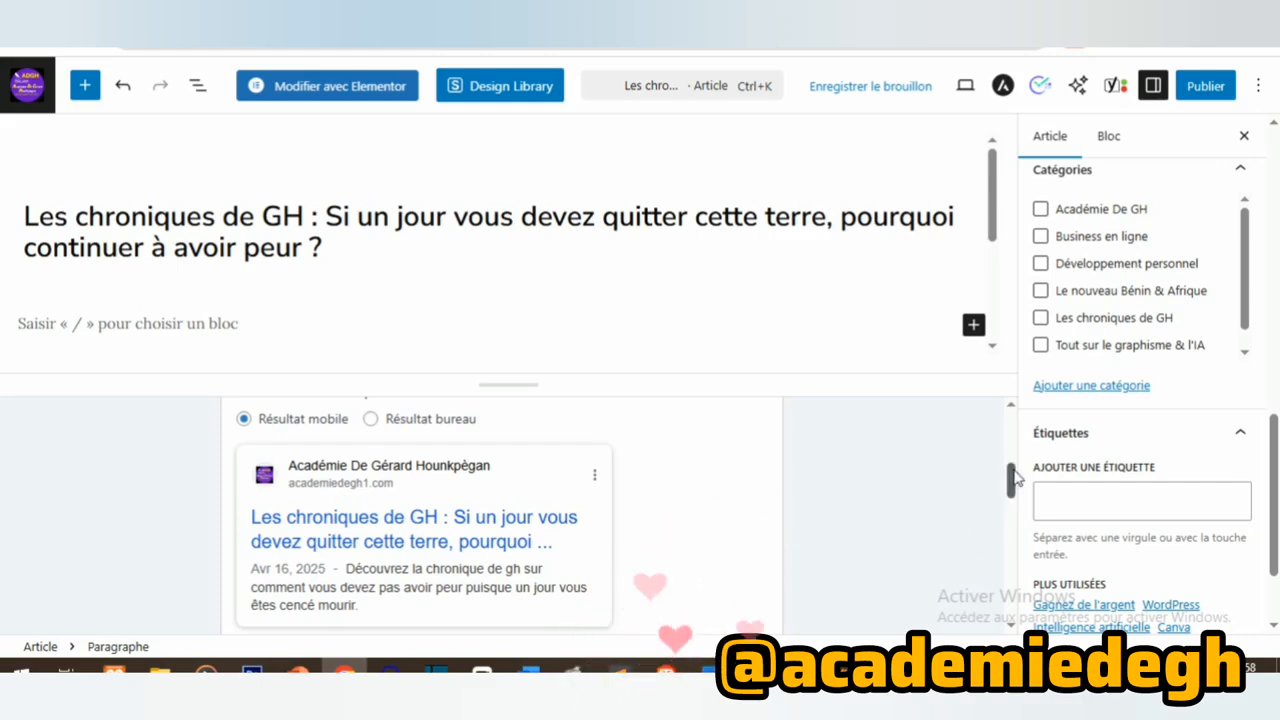
drag(1011, 478, 1010, 424)
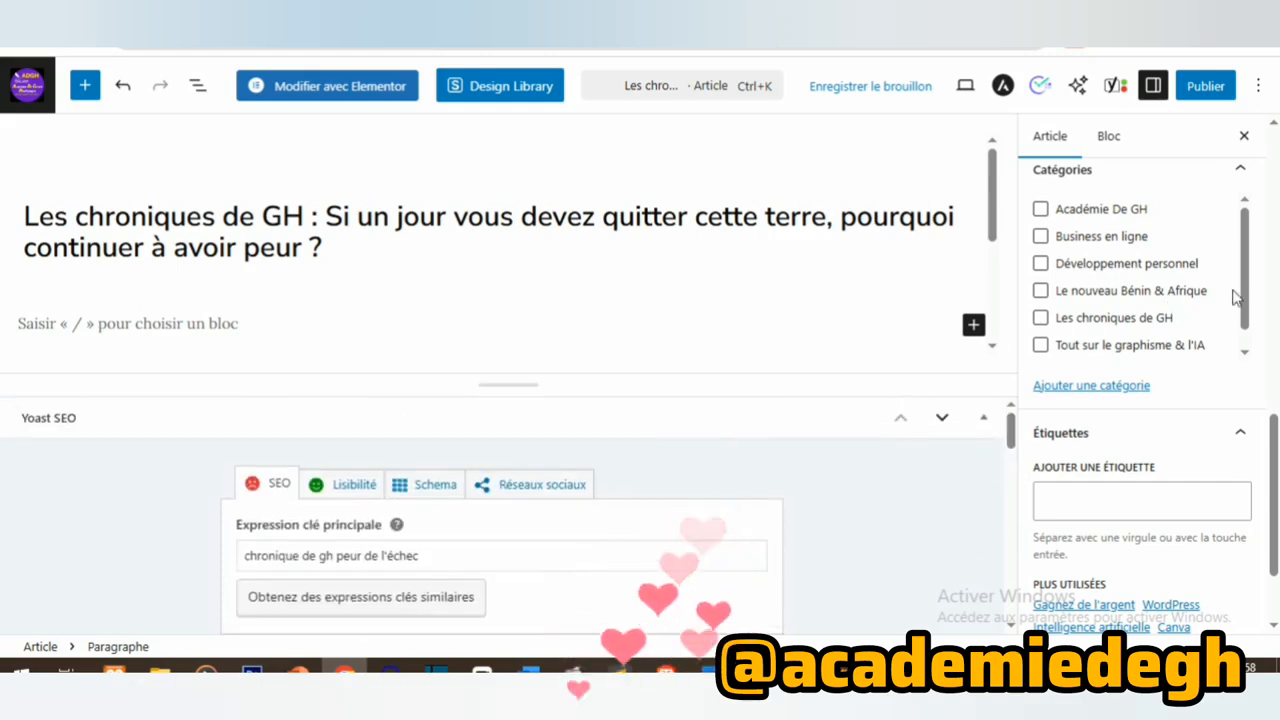
Open the featured image selection for the article and select the "Les chroniques de GH" image from the media library
scroll(1270, 460, up, 3)
scroll(1145, 380, up, 5)
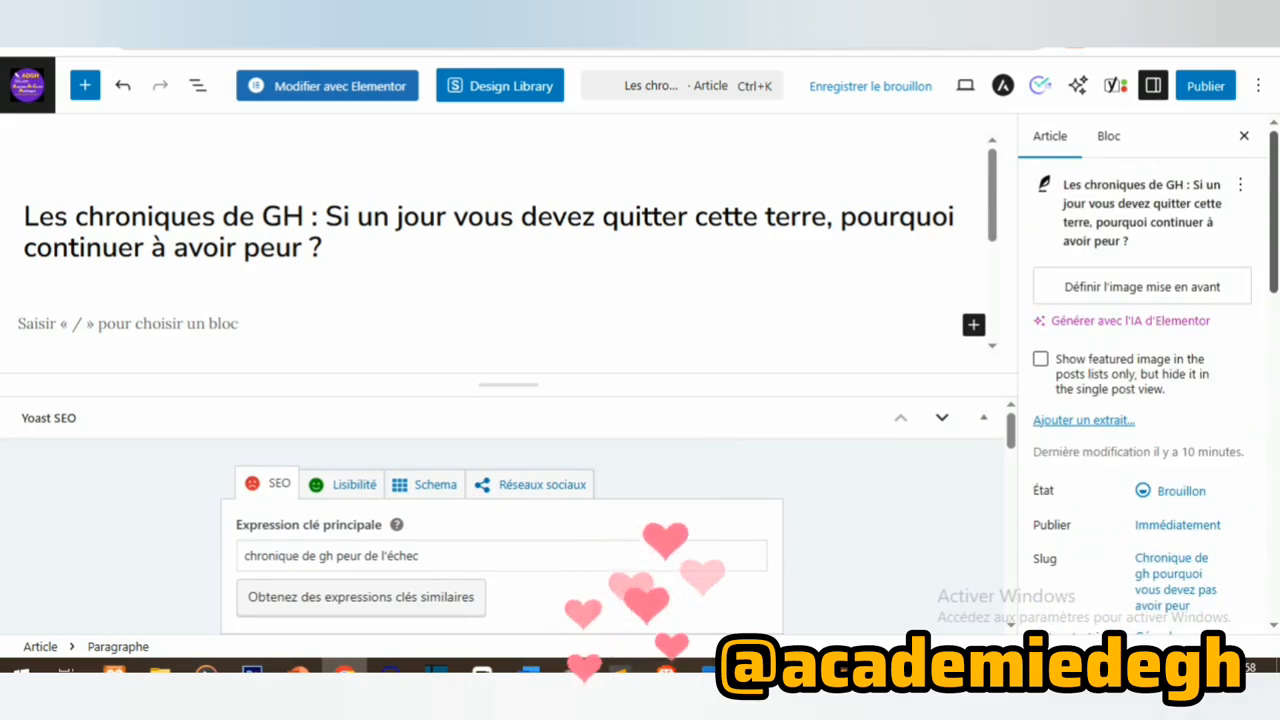
click(1162, 296)
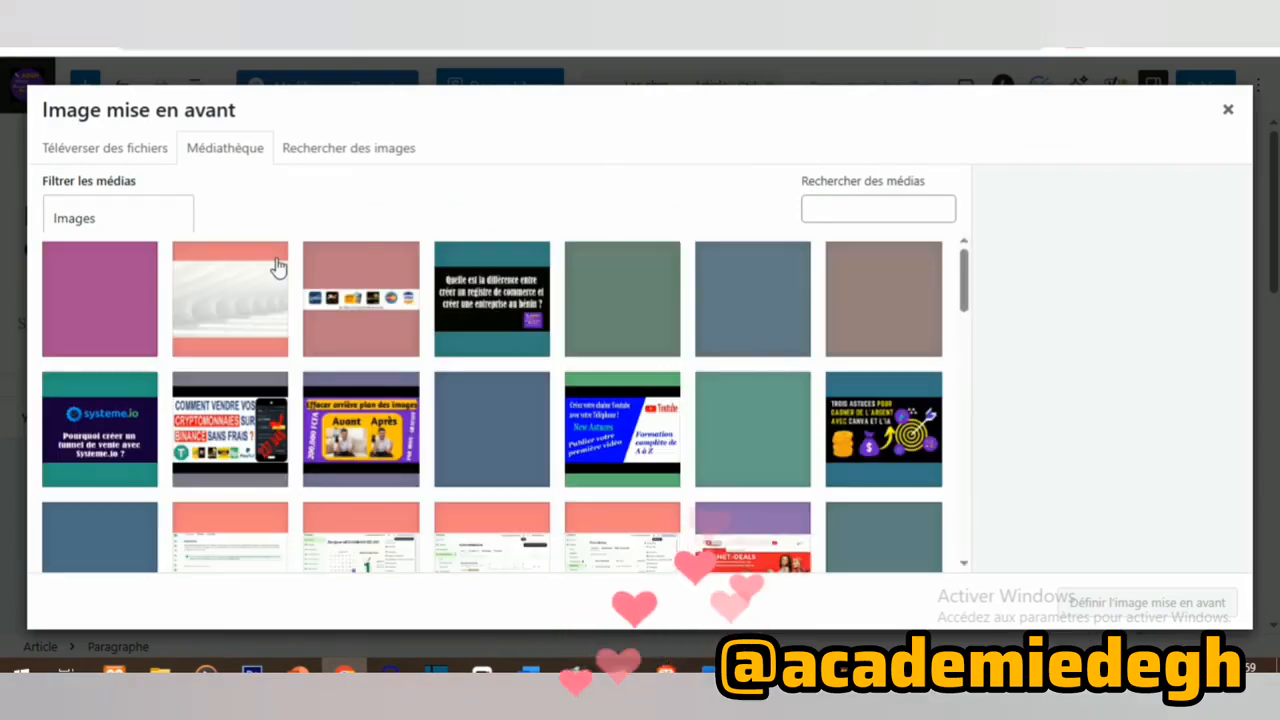
click(93, 296)
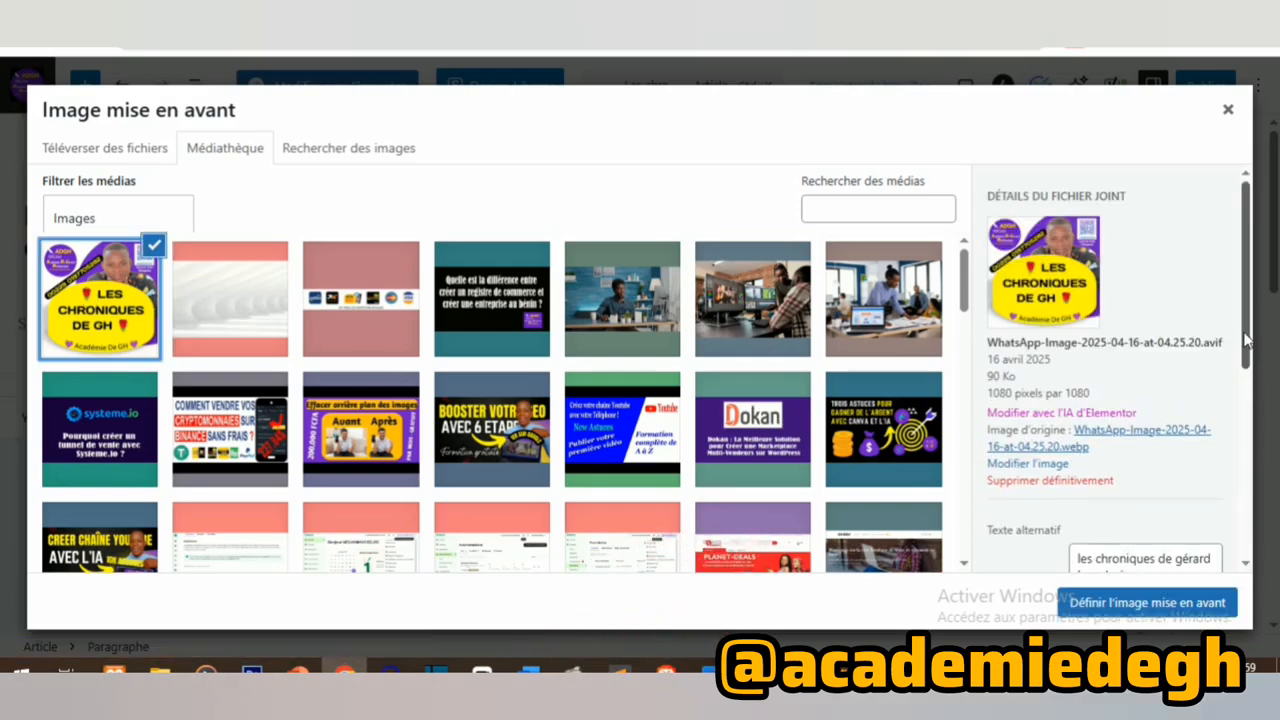
Capitalise the first word of the selected image's alternative text so it begins with "Les"
drag(1246, 340, 1253, 405)
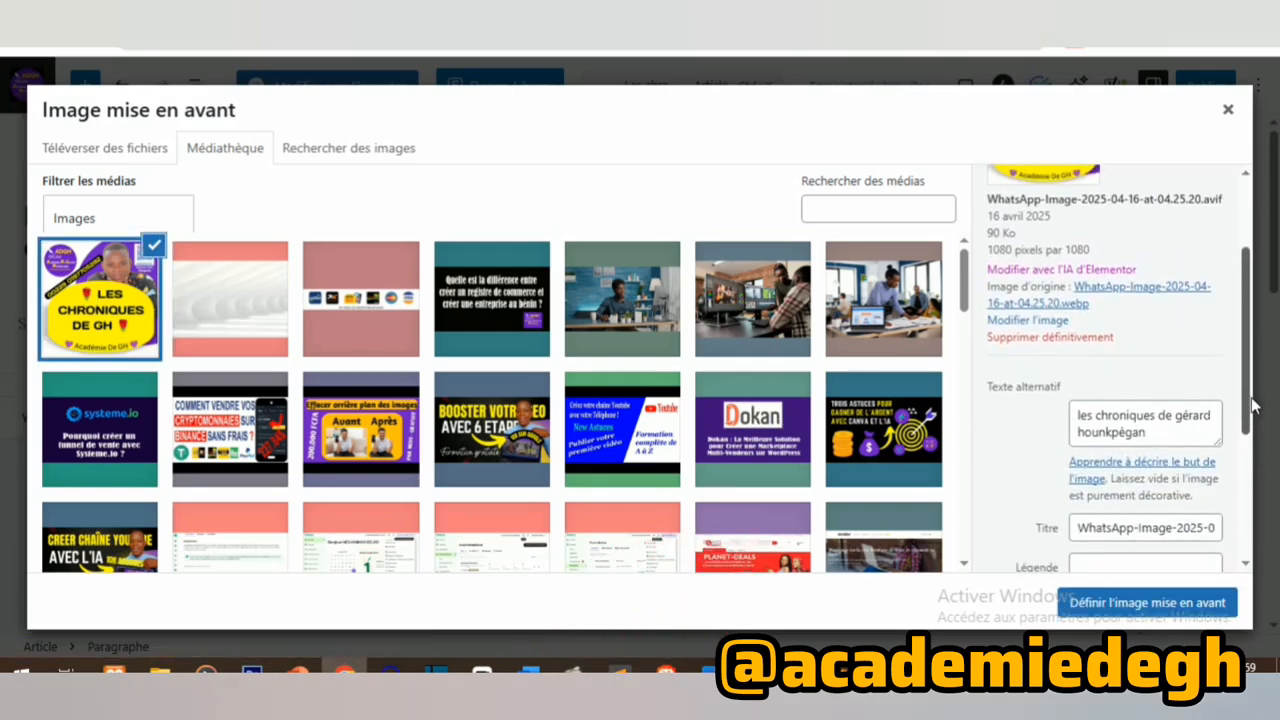
scroll(1253, 405, down, 3)
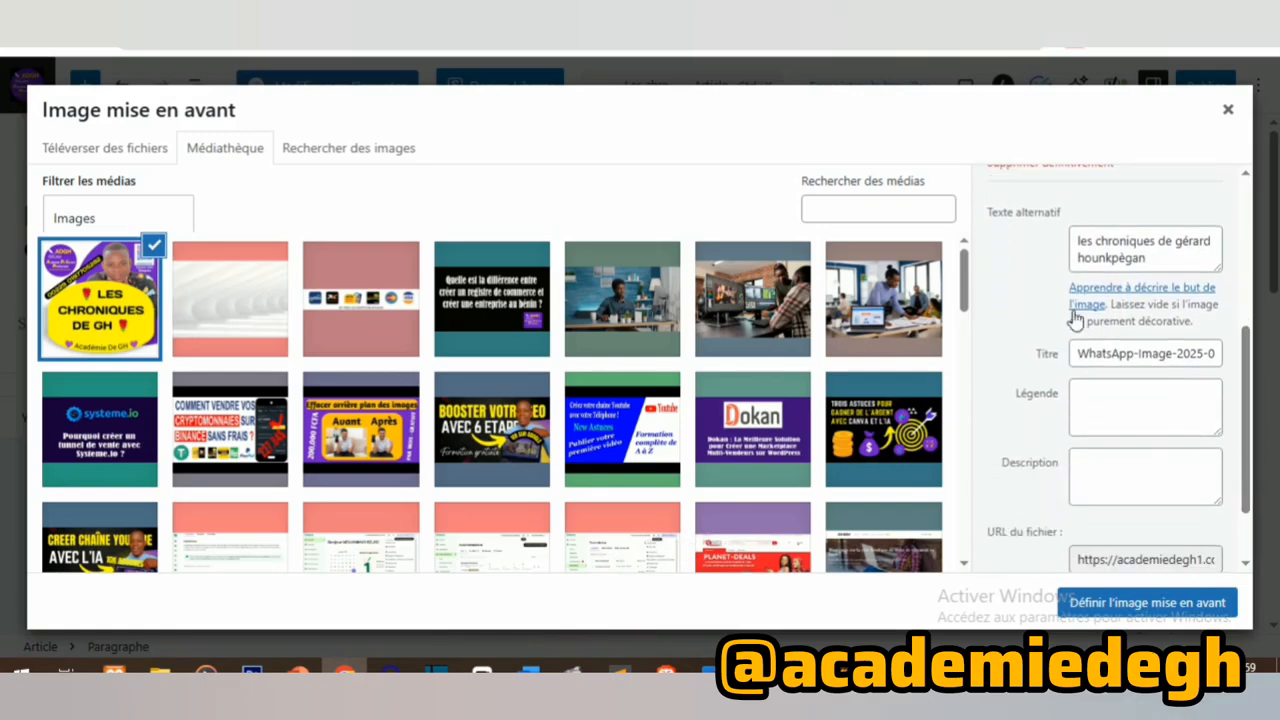
click(1082, 245)
key(BackSpace)
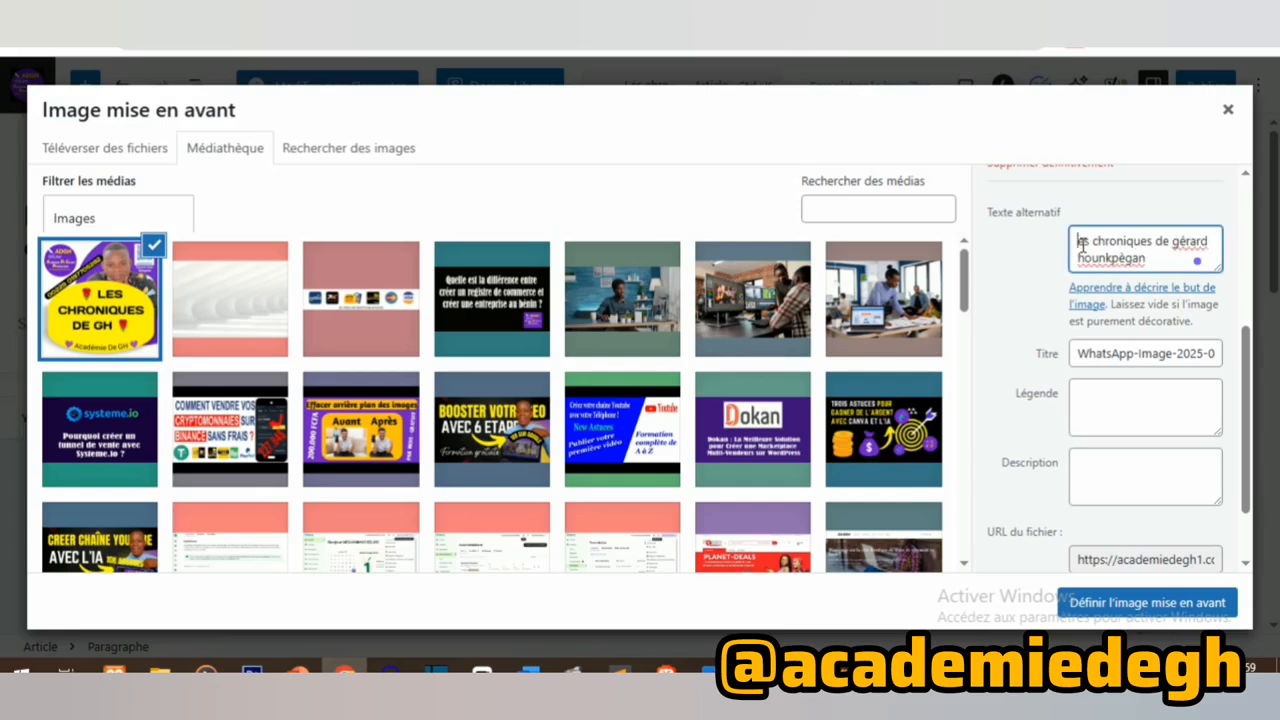
text(L)
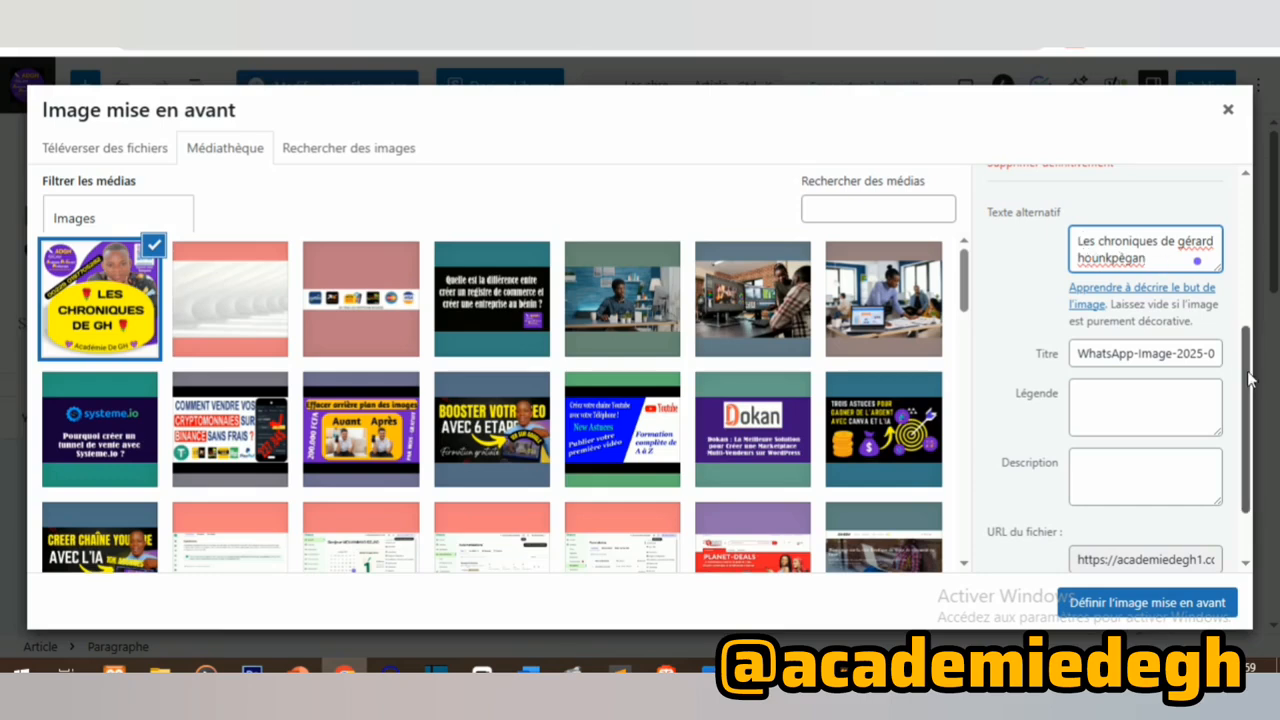
Replace the selected image's title with "Chronique de gh"
drag(1246, 408, 1246, 410)
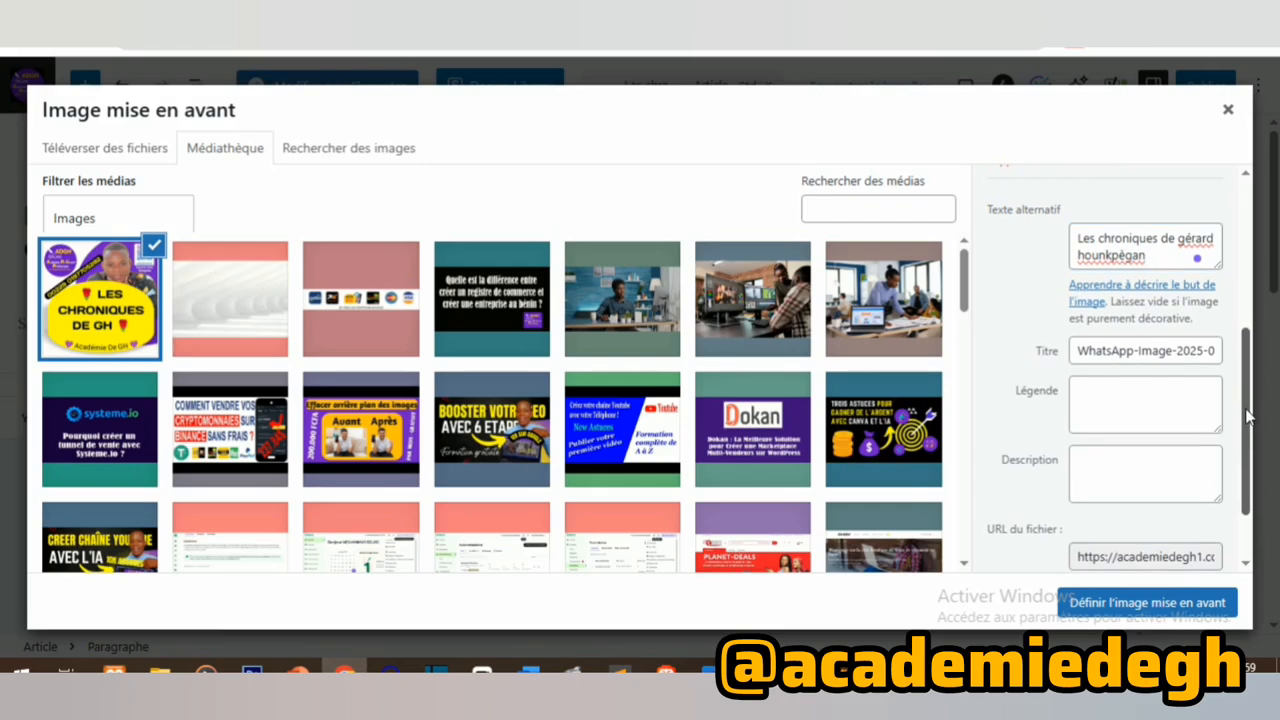
click(1156, 347)
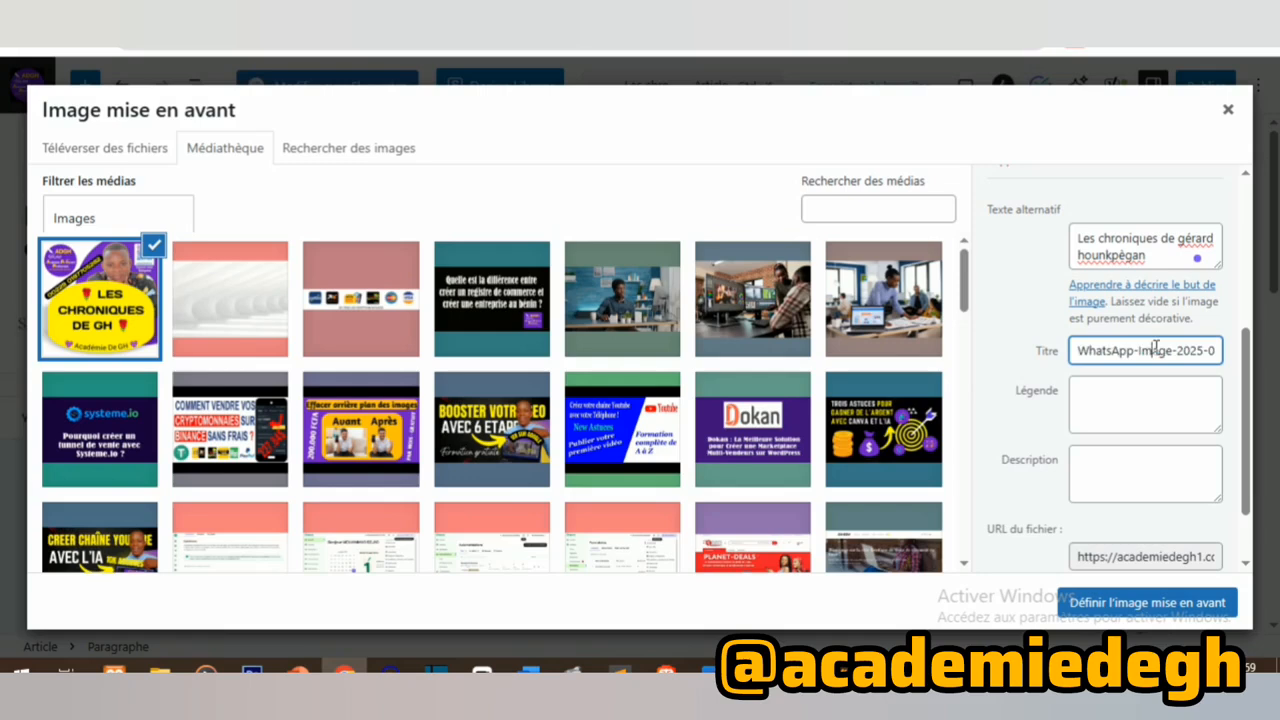
key(ctrl+a)
key(BackSpace)
text(Les)
key(BackSpace)
key(BackSpace)
text(Ch)
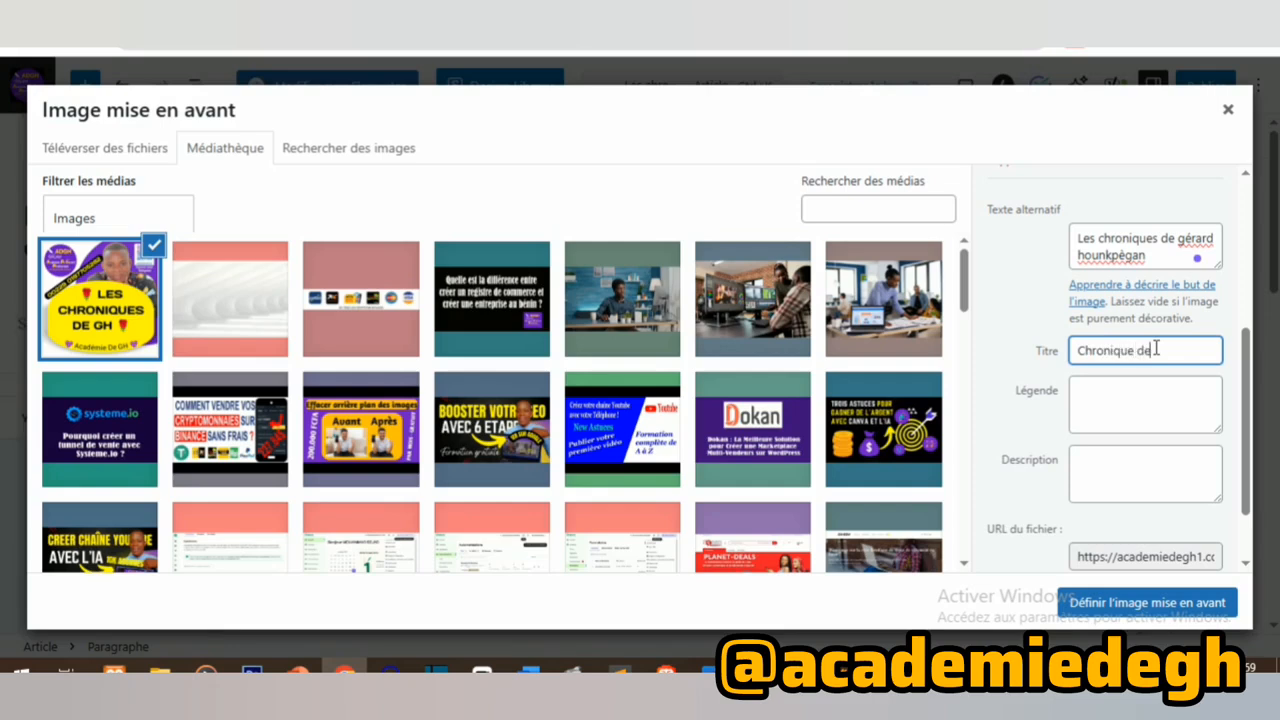
Leave the caption and description empty and set the selected image as the article's featured image
click(1152, 407)
click(1184, 473)
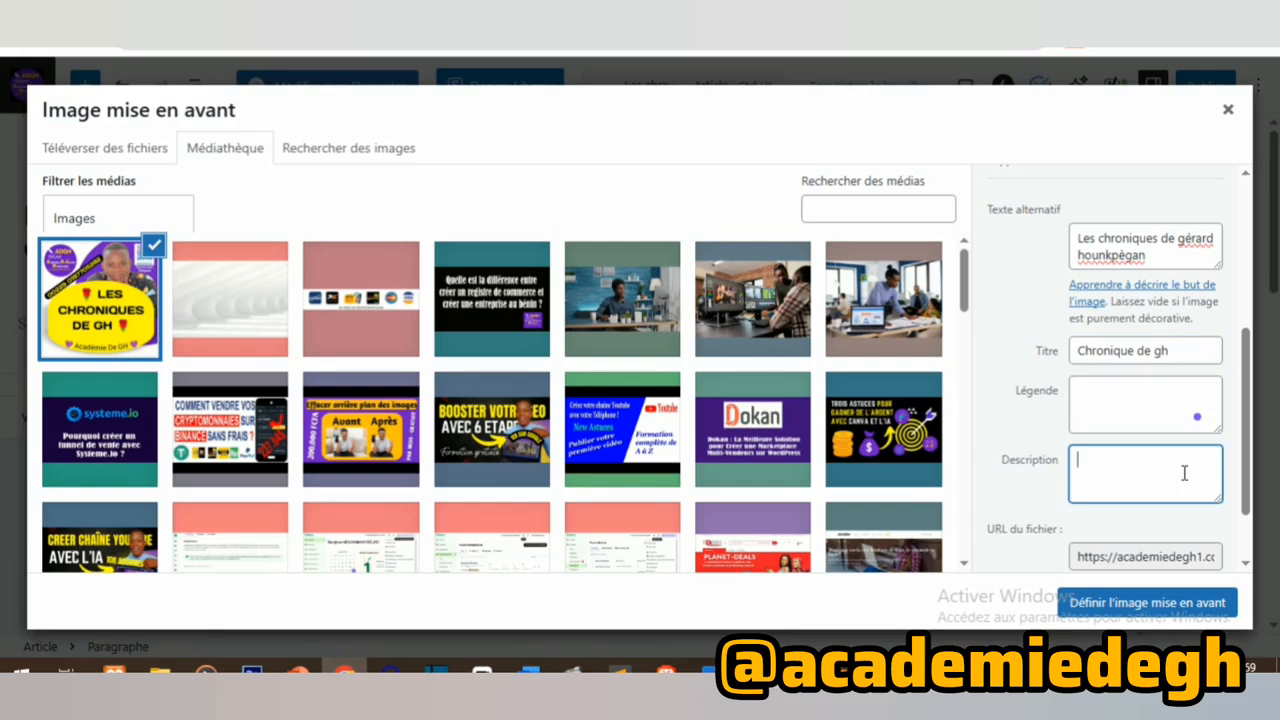
drag(1248, 497, 1240, 382)
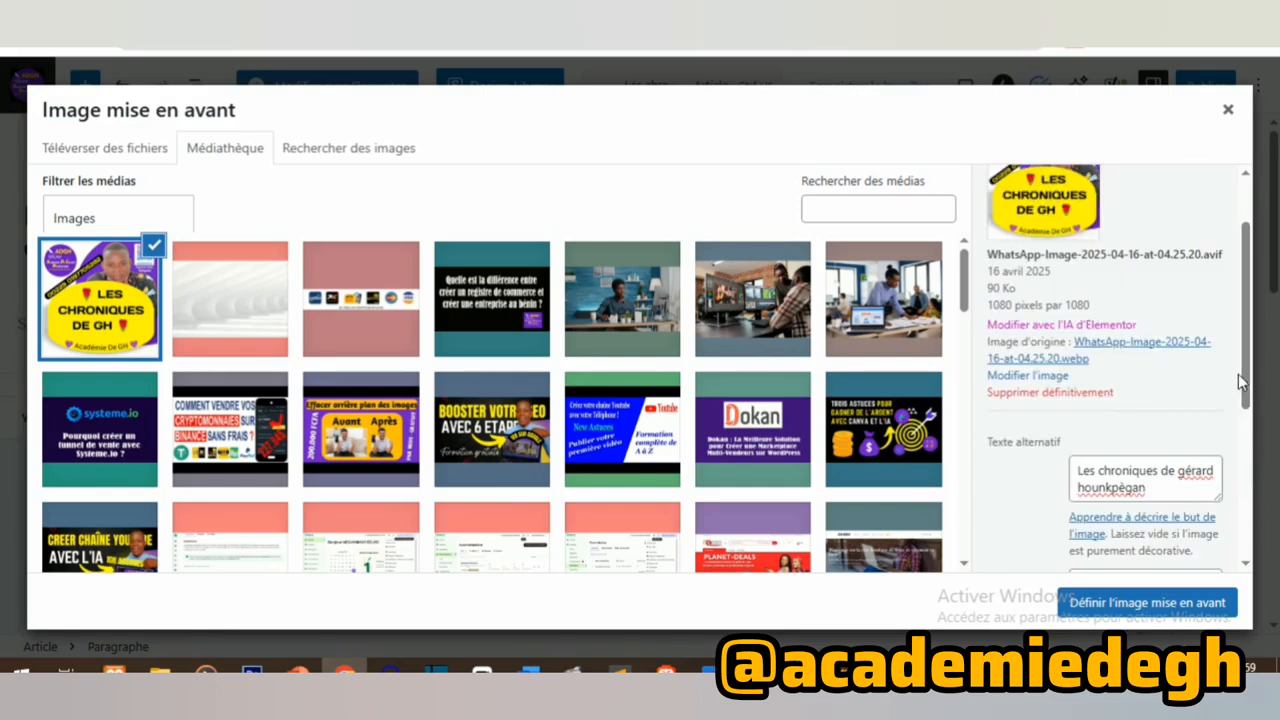
click(1194, 604)
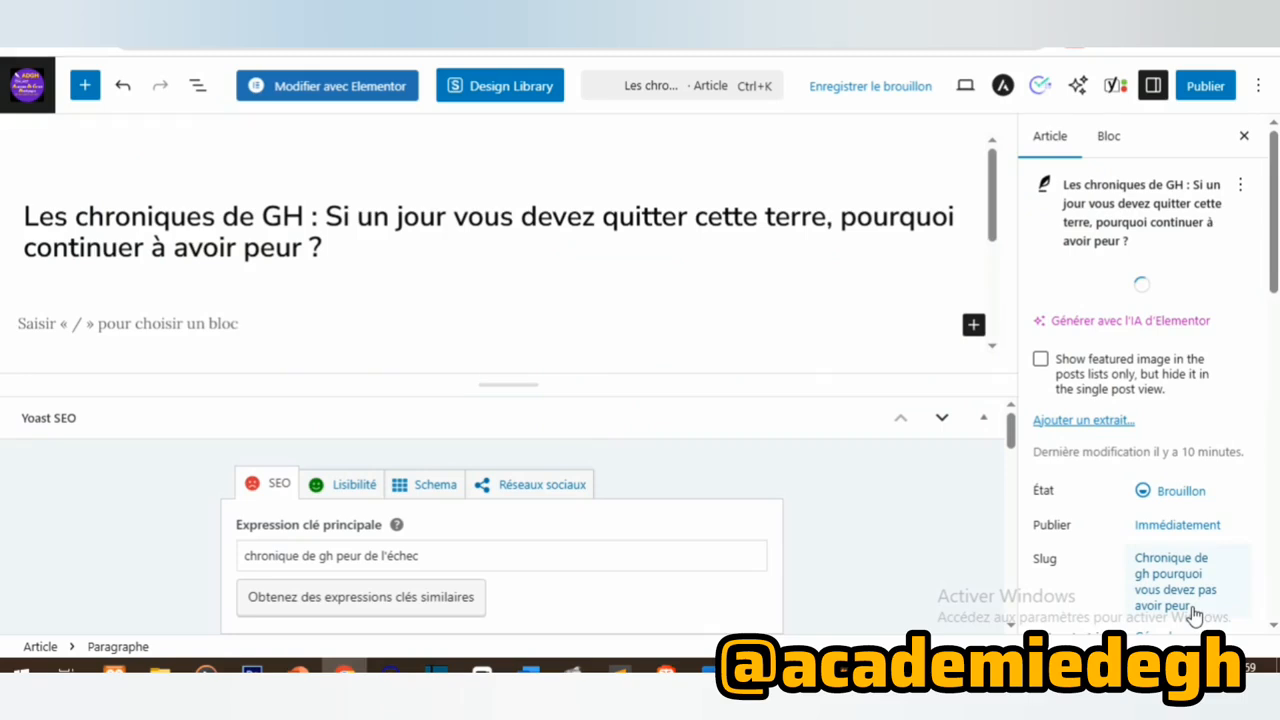
Assign the article to the "Les chroniques de GH" category
drag(1274, 211, 1276, 494)
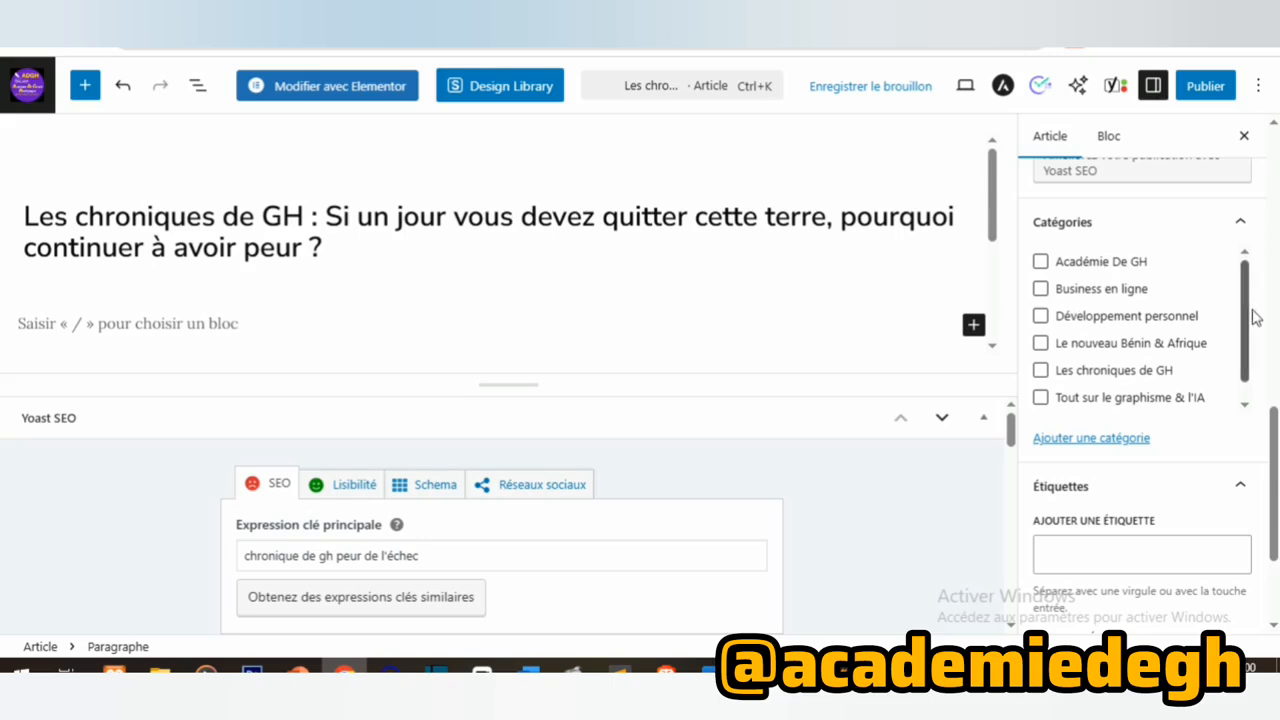
scroll(1248, 330, down, 1)
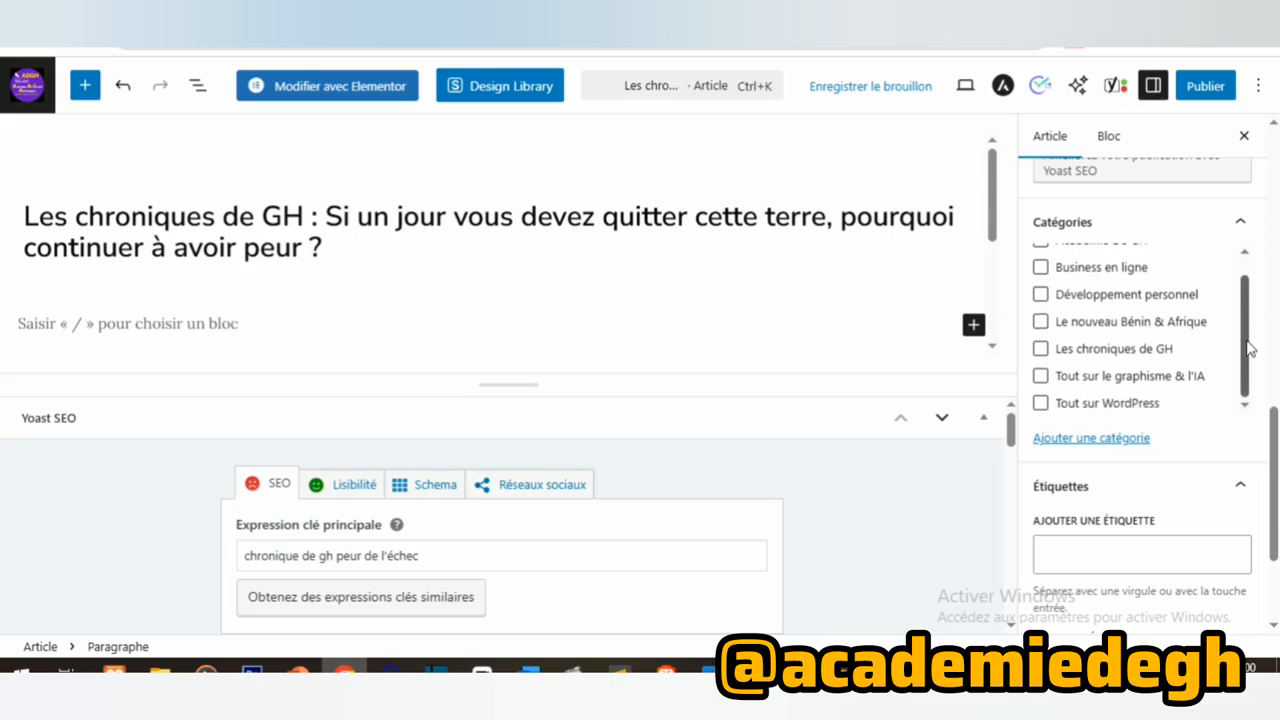
click(1094, 350)
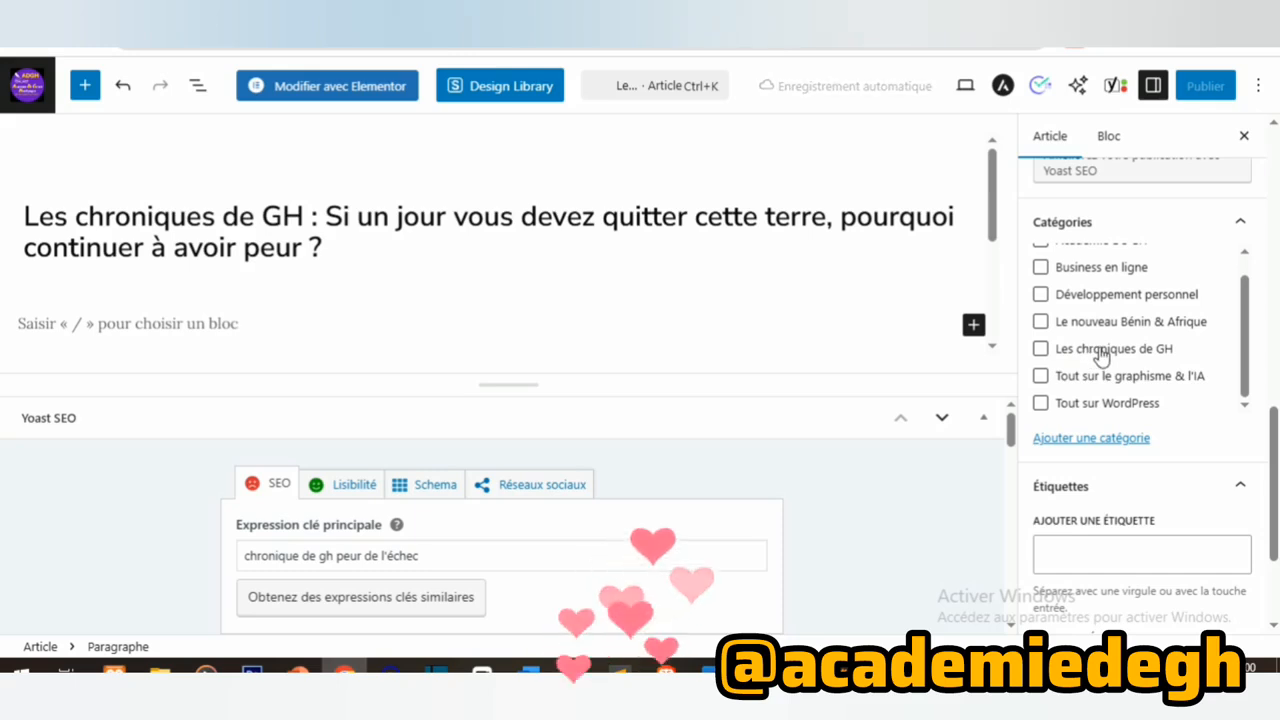
Check the tag entry field and the most used tags for the article, and collapse the Étiquettes section
scroll(1226, 438, down, 3)
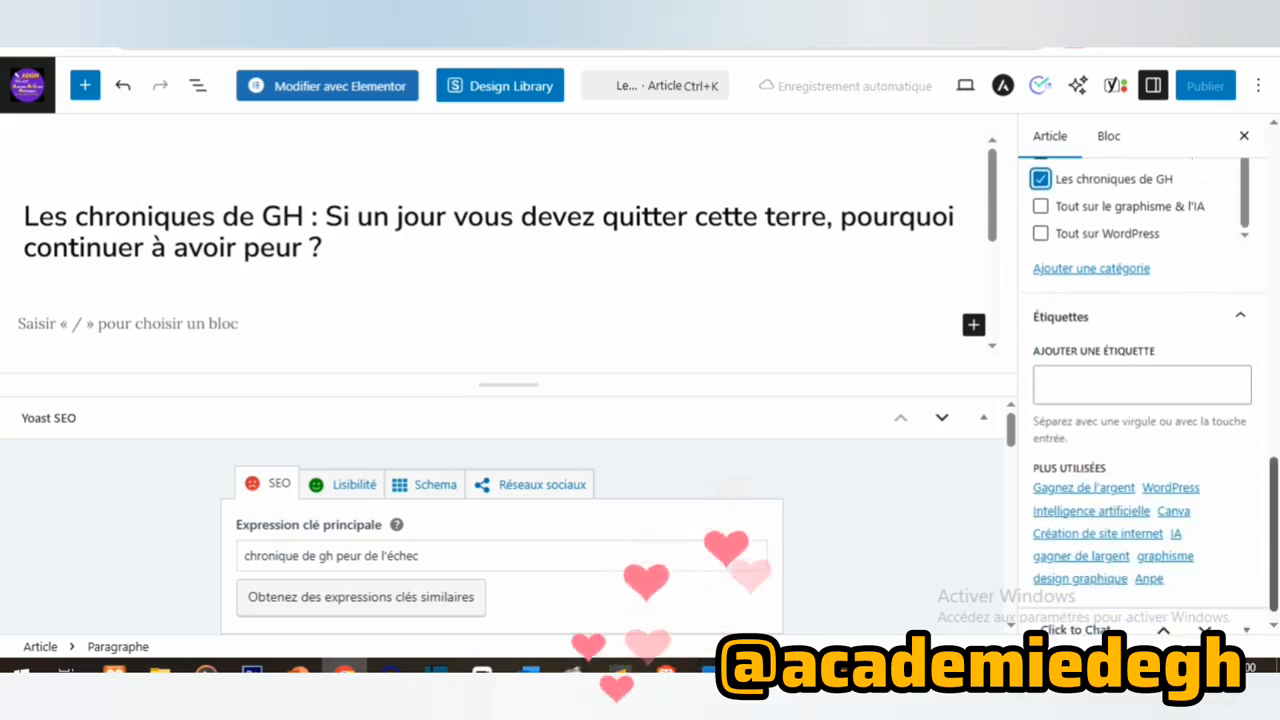
click(1138, 358)
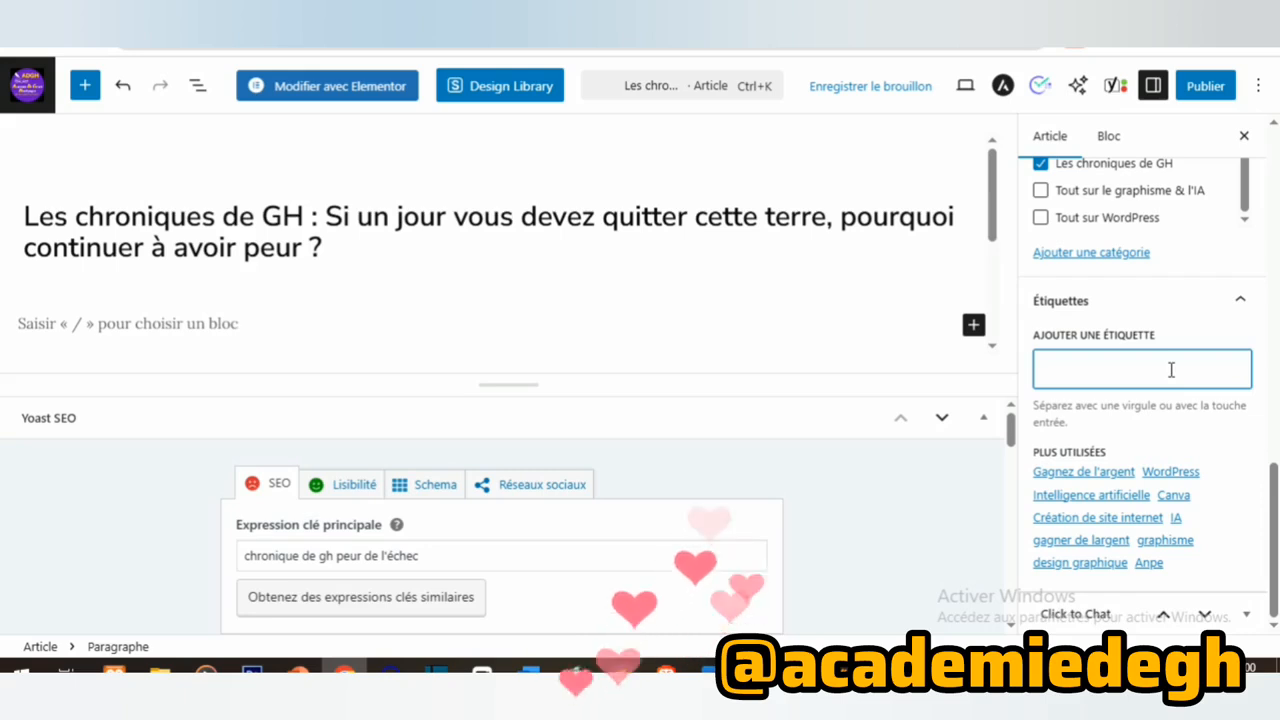
click(1274, 500)
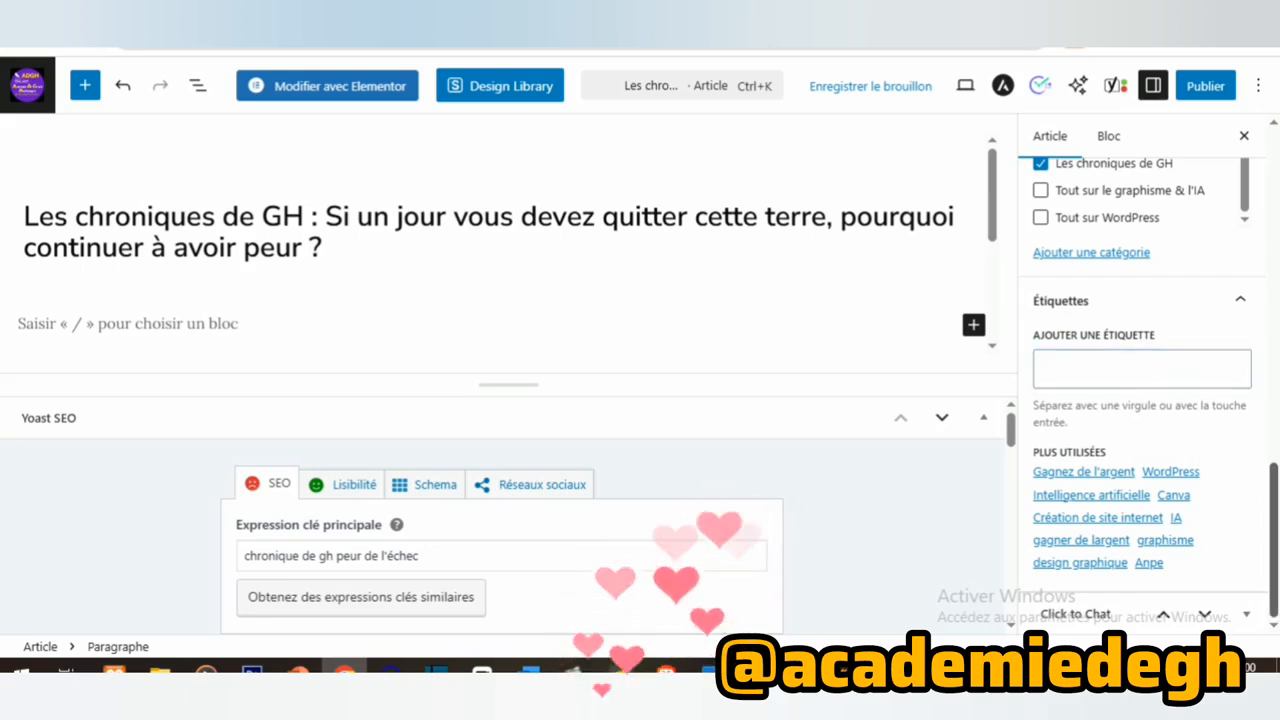
click(1222, 300)
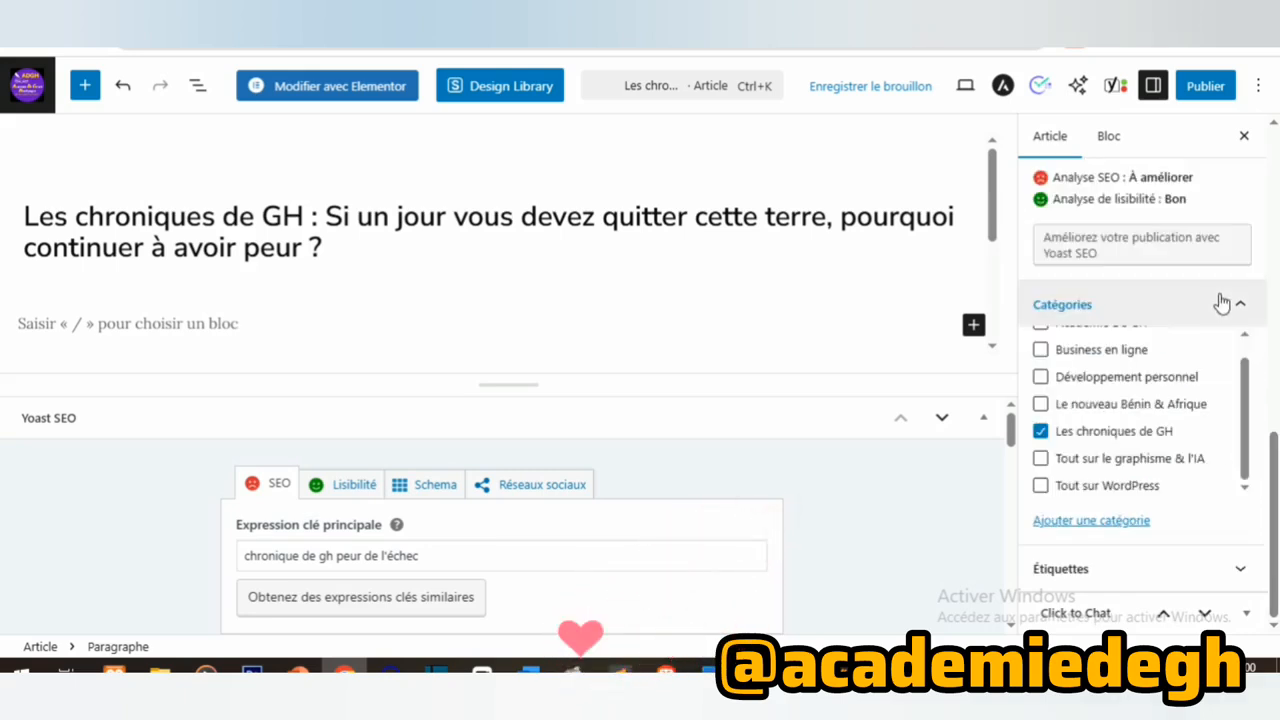
scroll(1140, 400, up, 10)
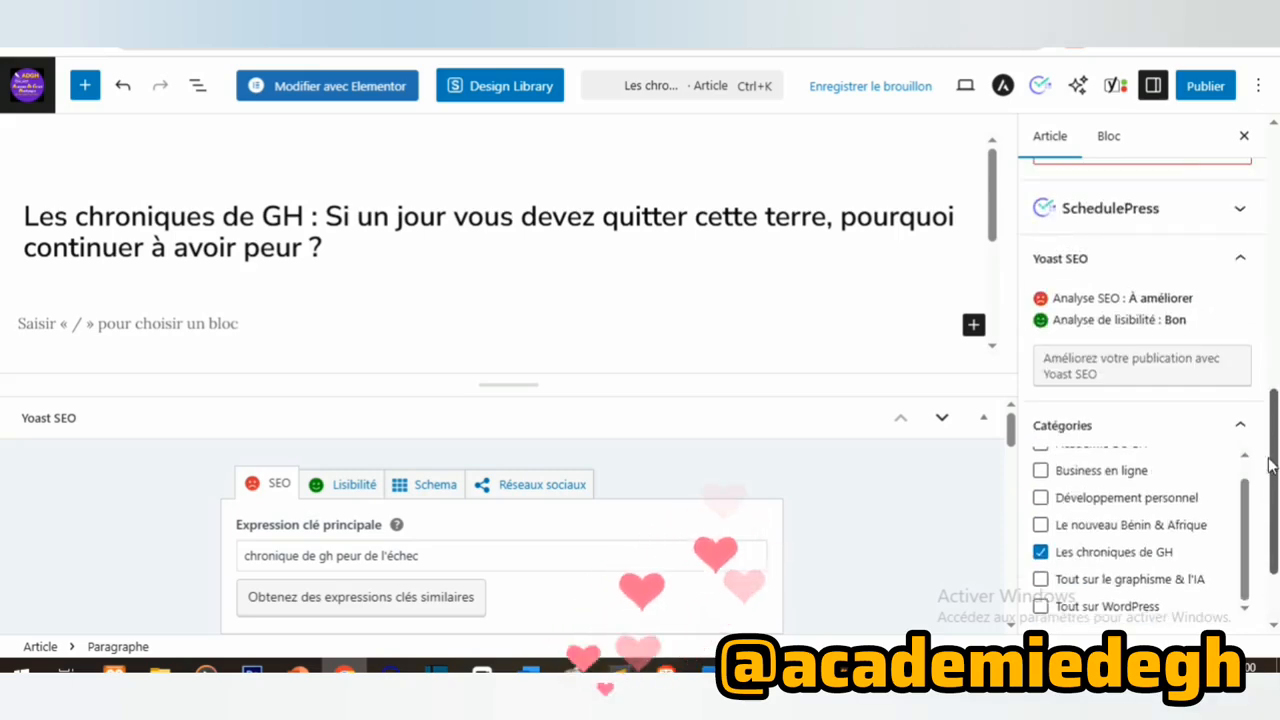
View the paragraph block's colour, typography and dimension settings, and return to the article settings to review them
click(1112, 138)
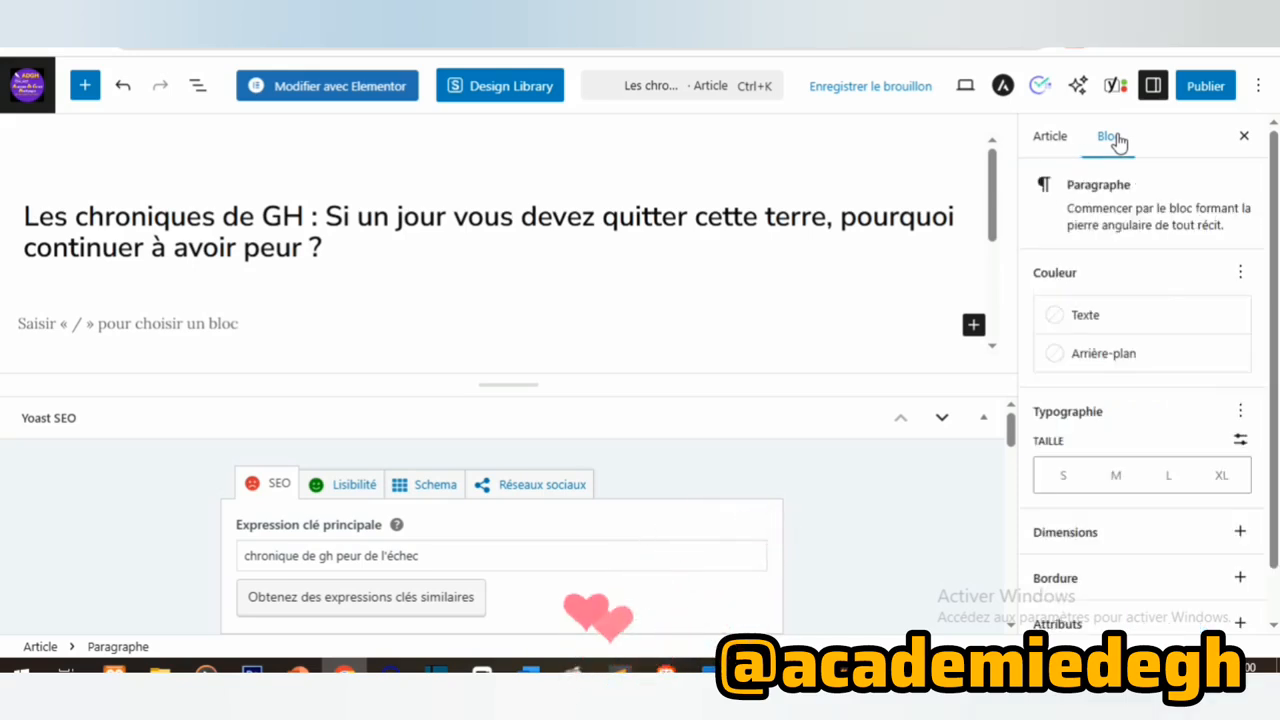
scroll(1175, 365, down, 1)
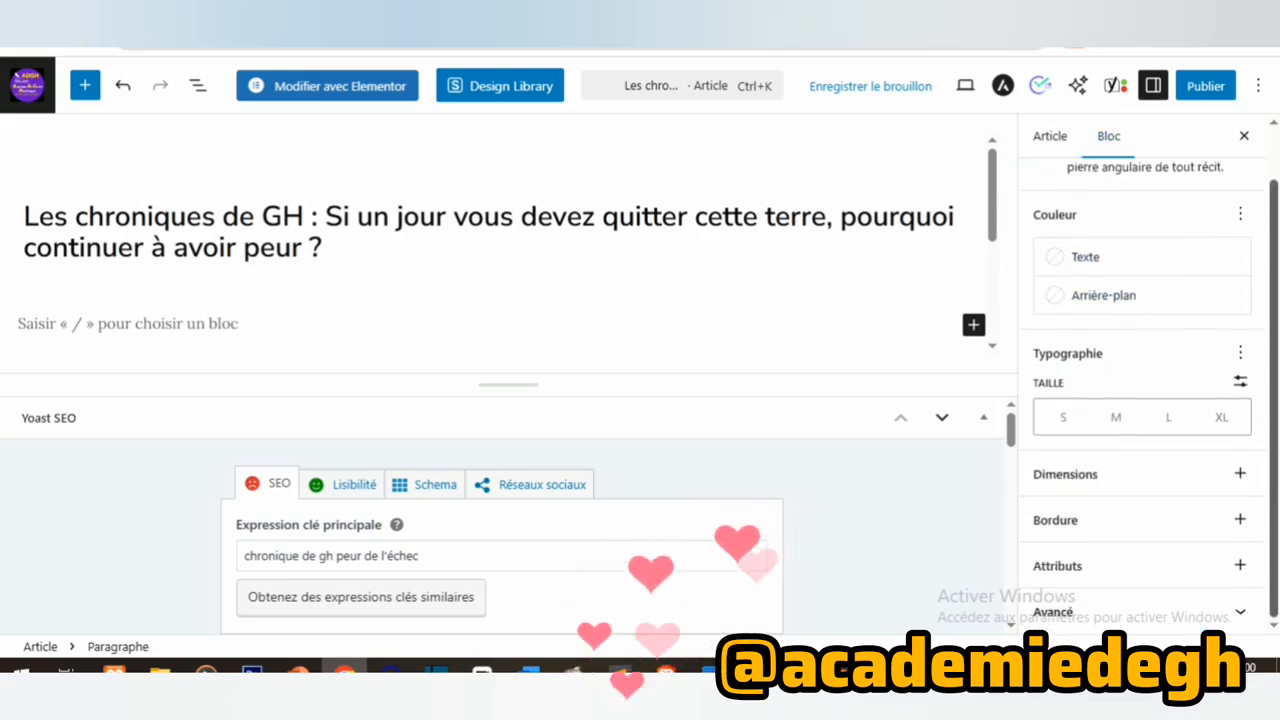
scroll(1211, 200, up, 2)
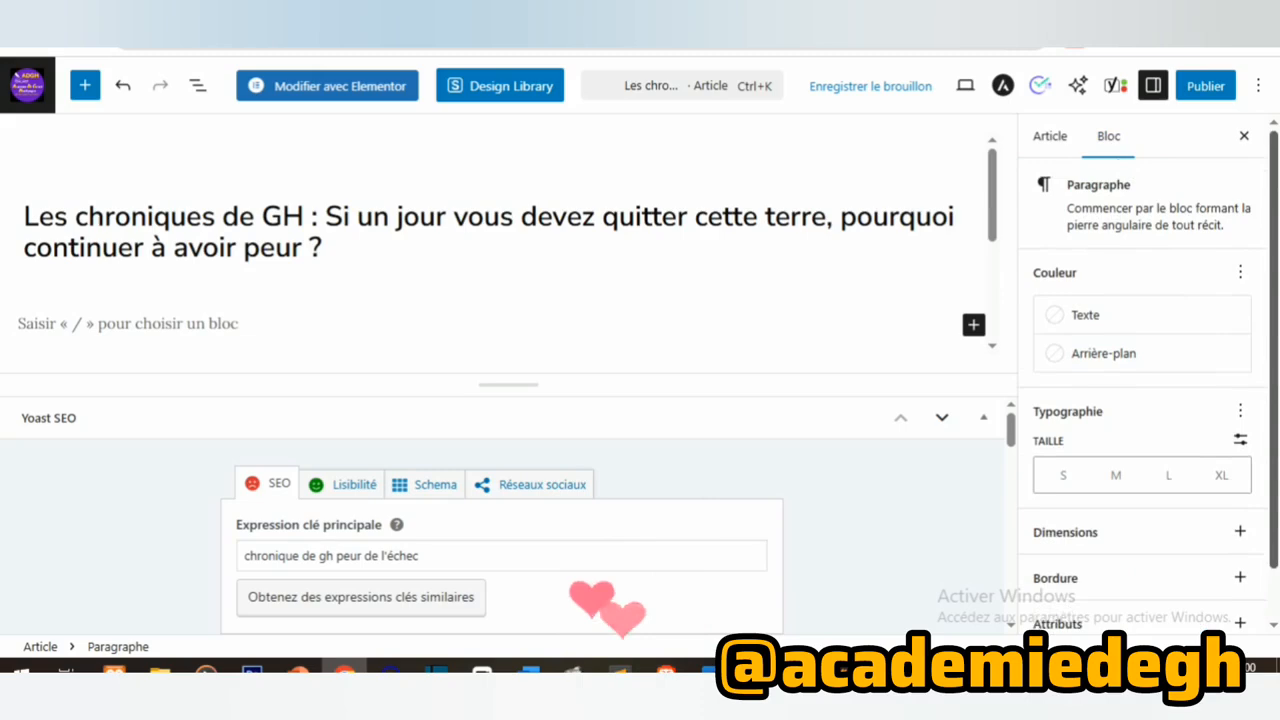
click(1056, 150)
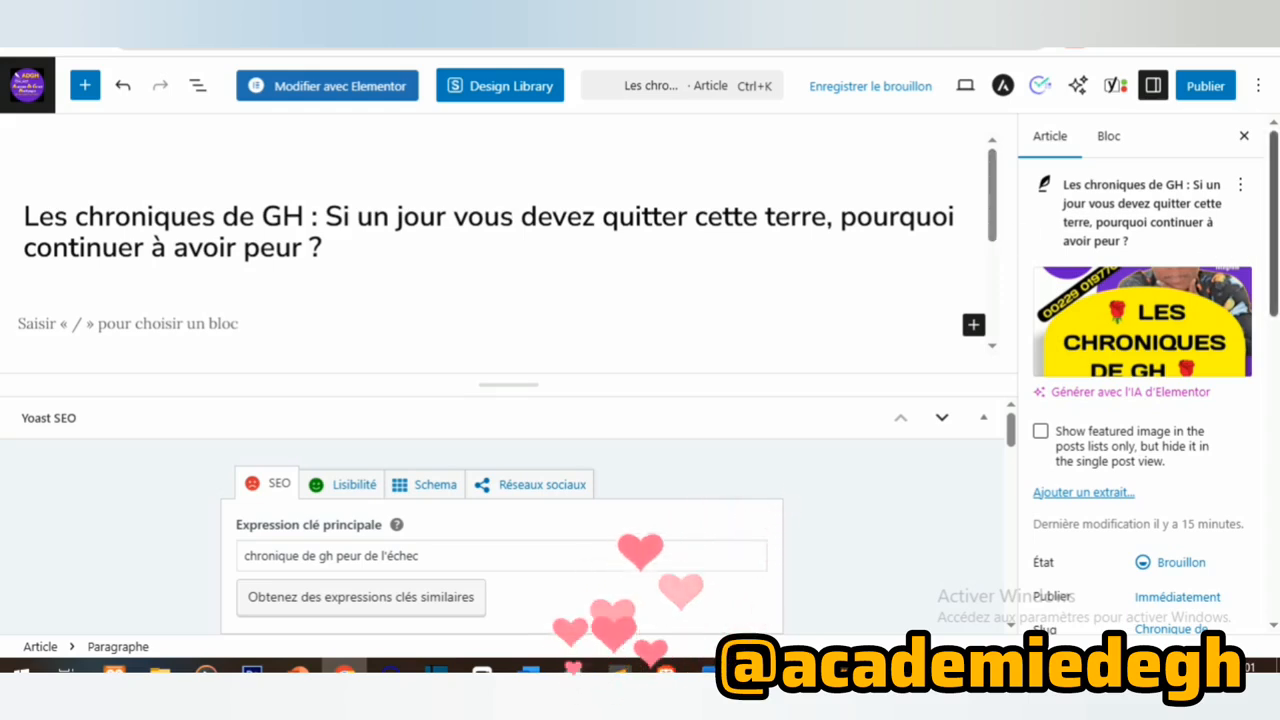
scroll(1237, 251, down, 3)
scroll(1237, 251, up, 3)
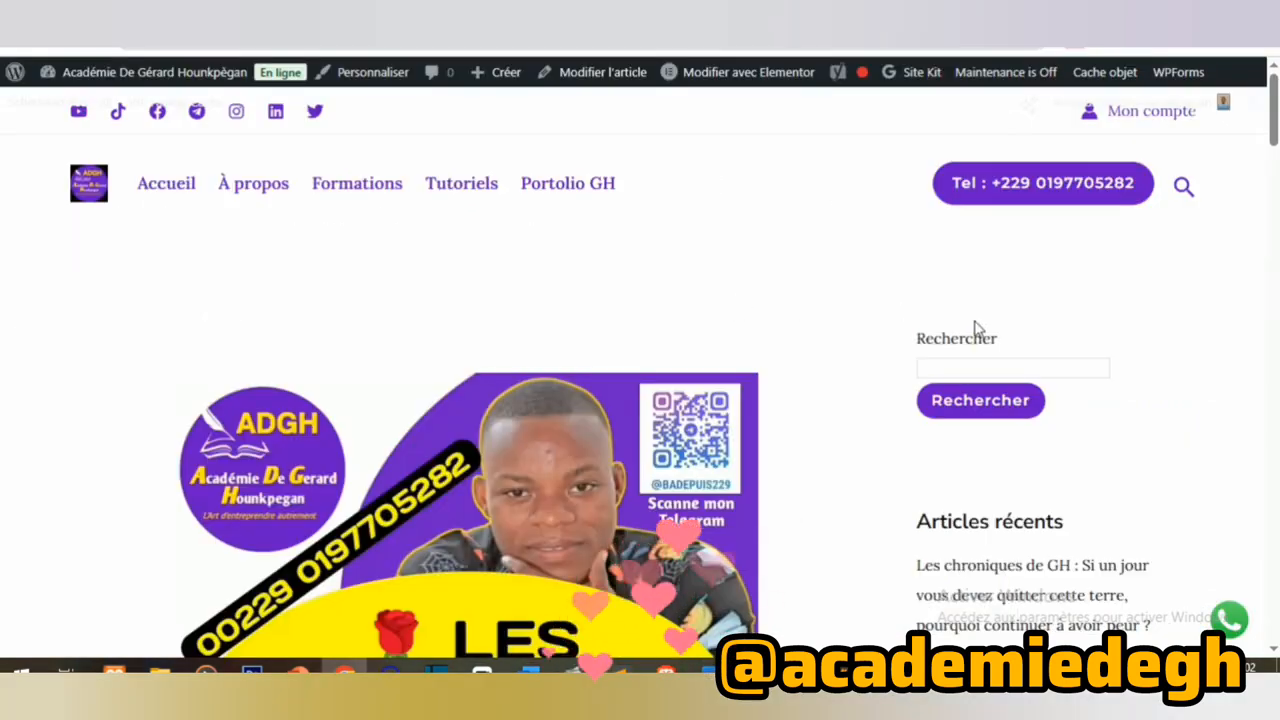
Examine the published article on the site, including its featured image, title, categories and author box
scroll(640, 380, down, 2)
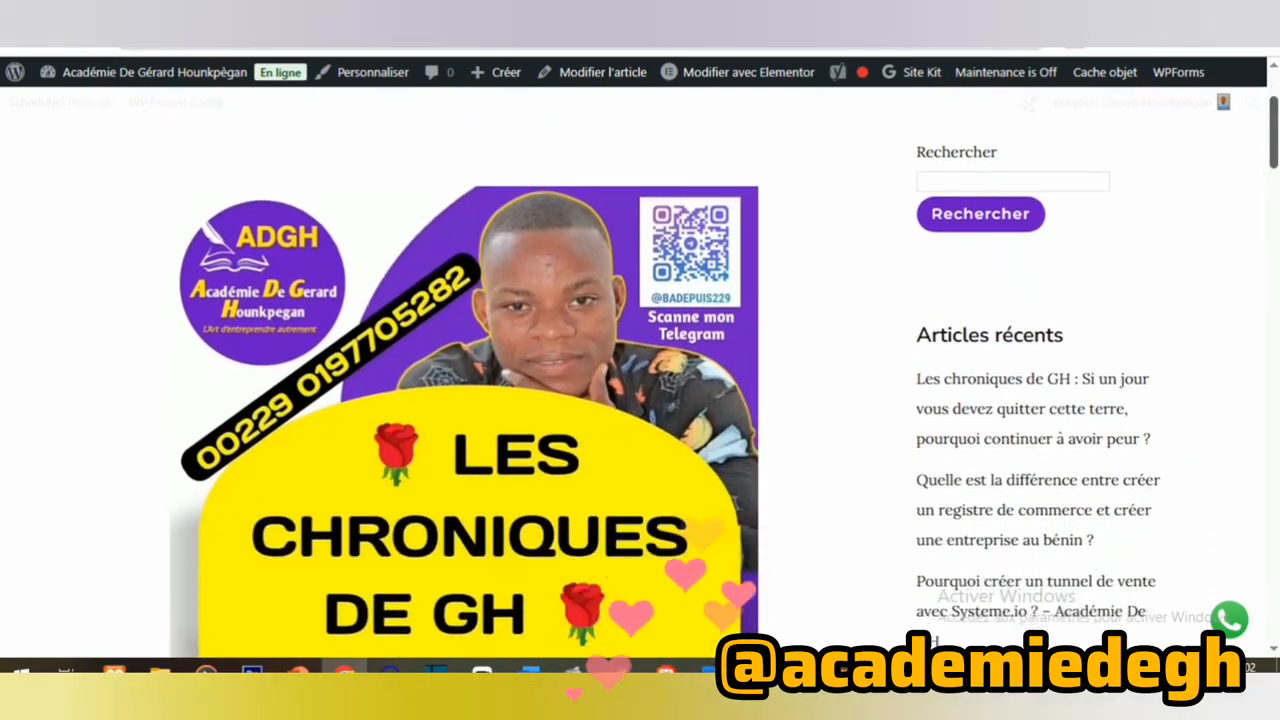
scroll(640, 400, down, 4)
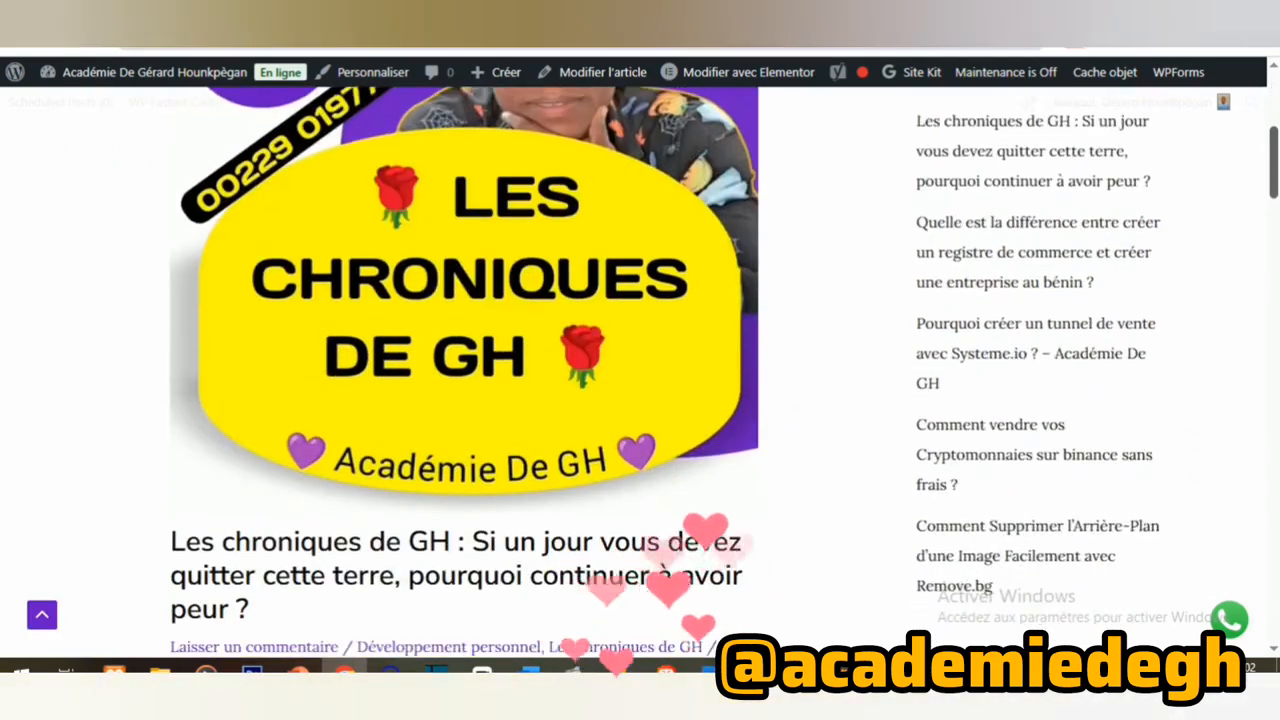
scroll(530, 308, up, 3)
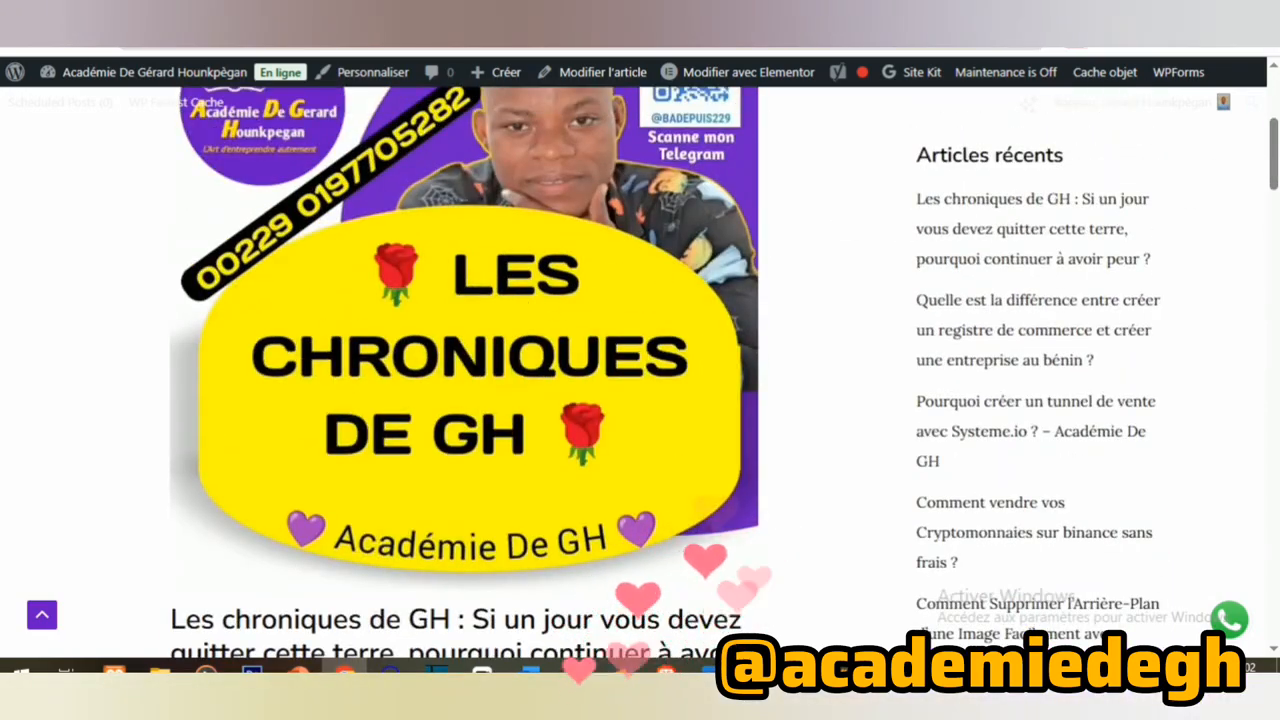
scroll(1187, 195, down, 5)
scroll(780, 232, up, 1)
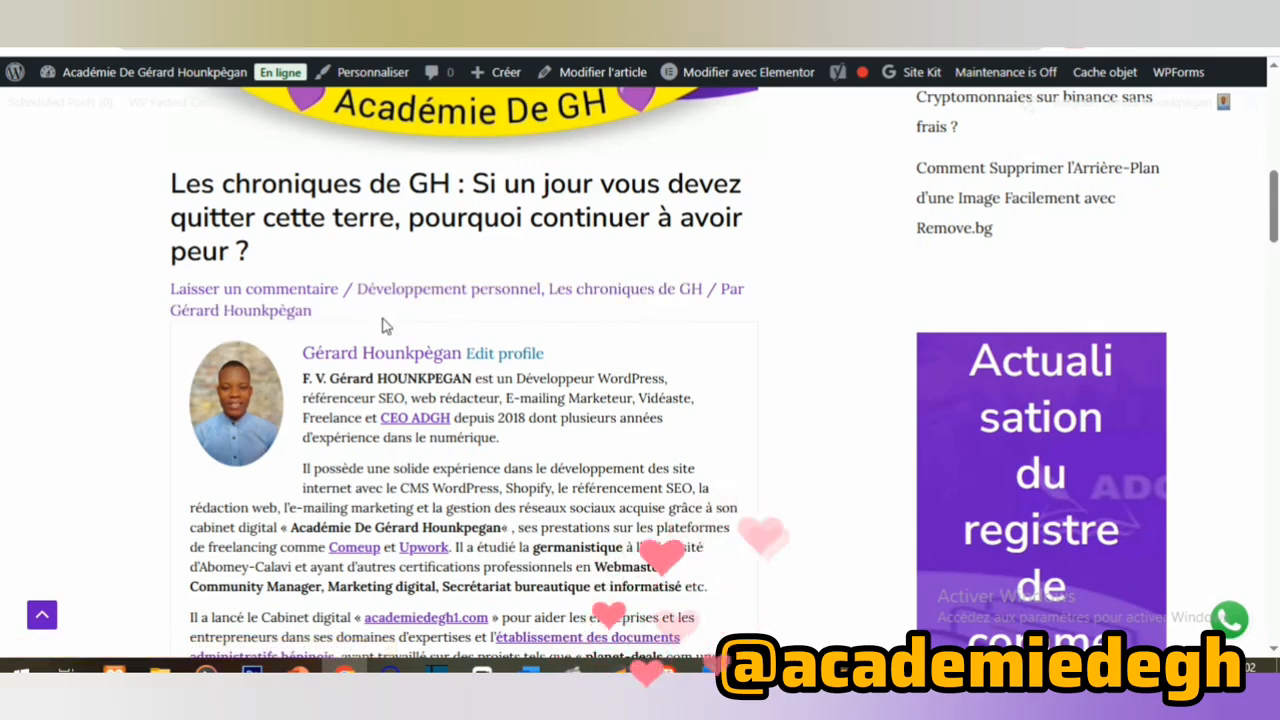
scroll(640, 370, down, 2)
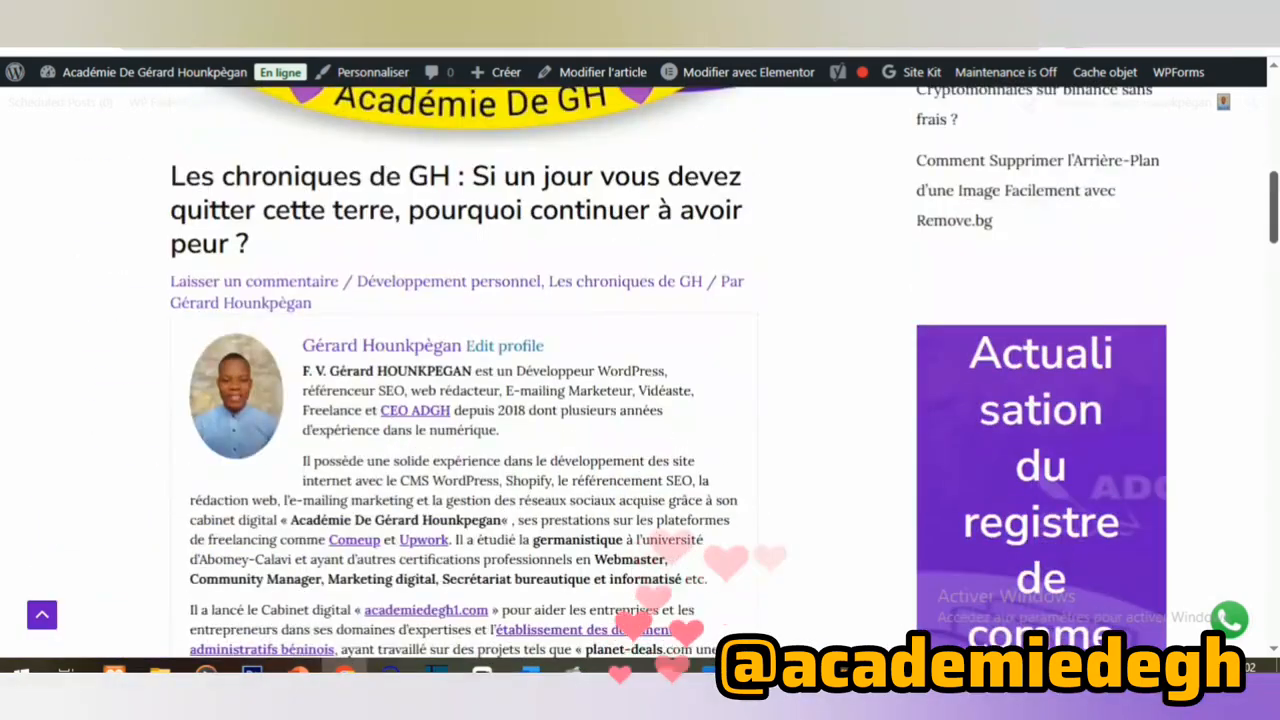
scroll(640, 370, up, 5)
scroll(640, 370, up, 2)
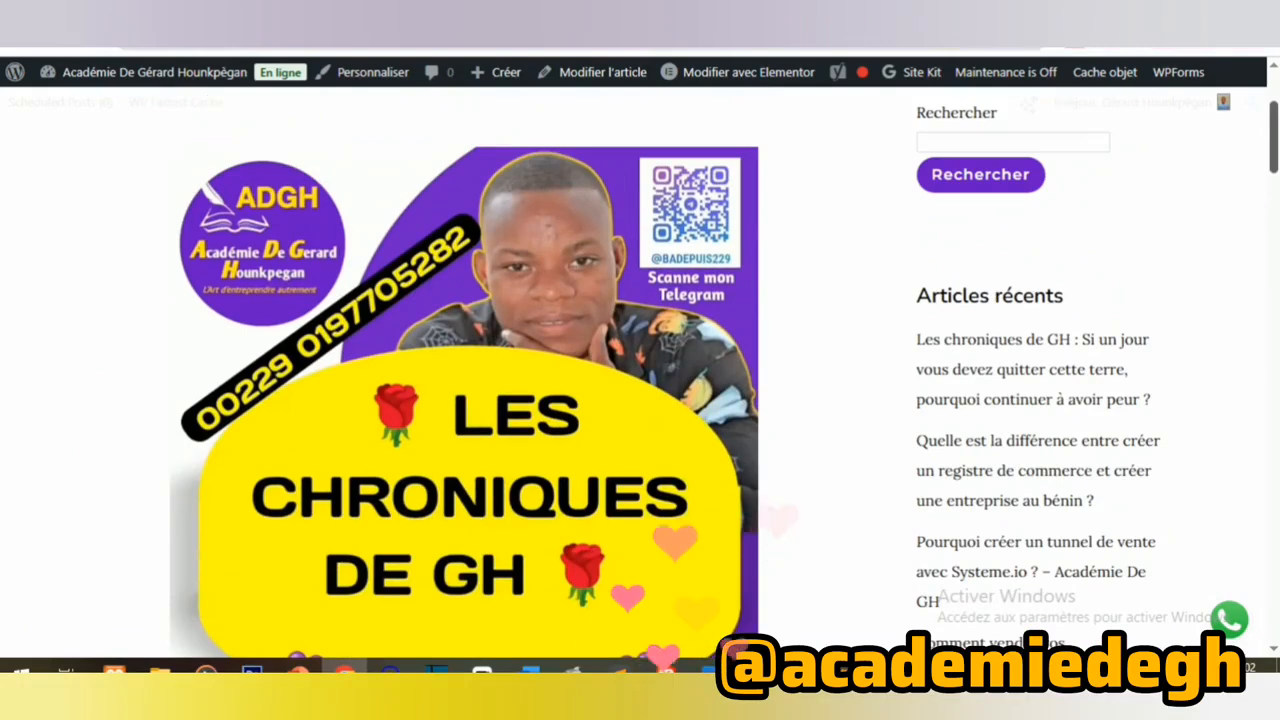